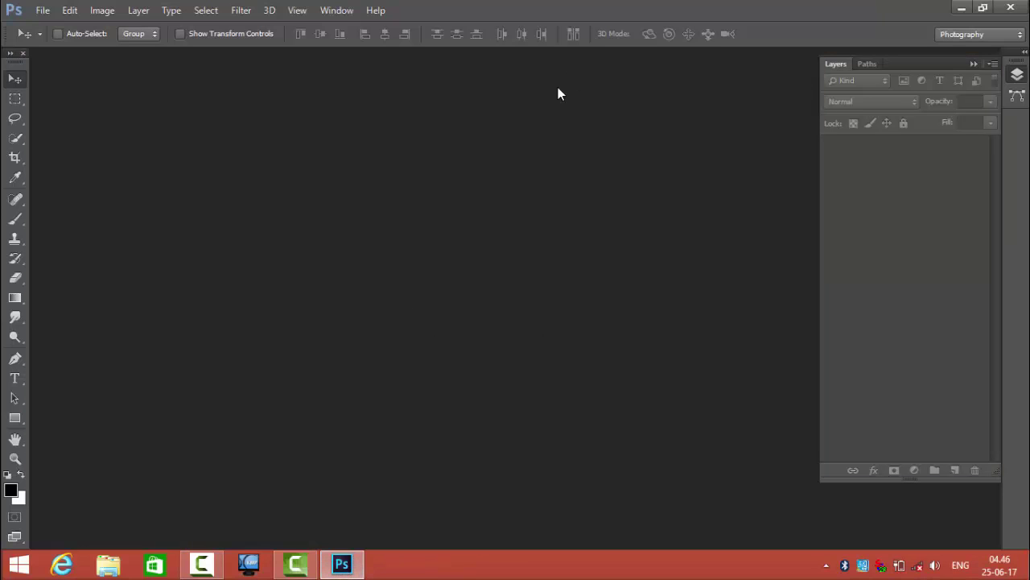
# - Open the photo IMG_0254 and dock its window as a workspace tab
pyautogui.click(24, 33)
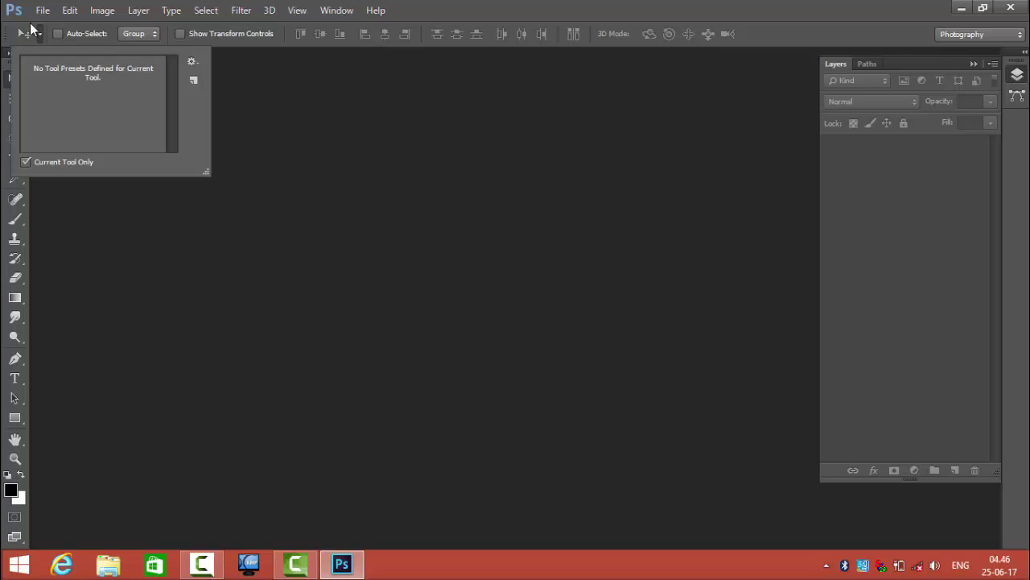
pyautogui.click(42, 10)
pyautogui.click(50, 39)
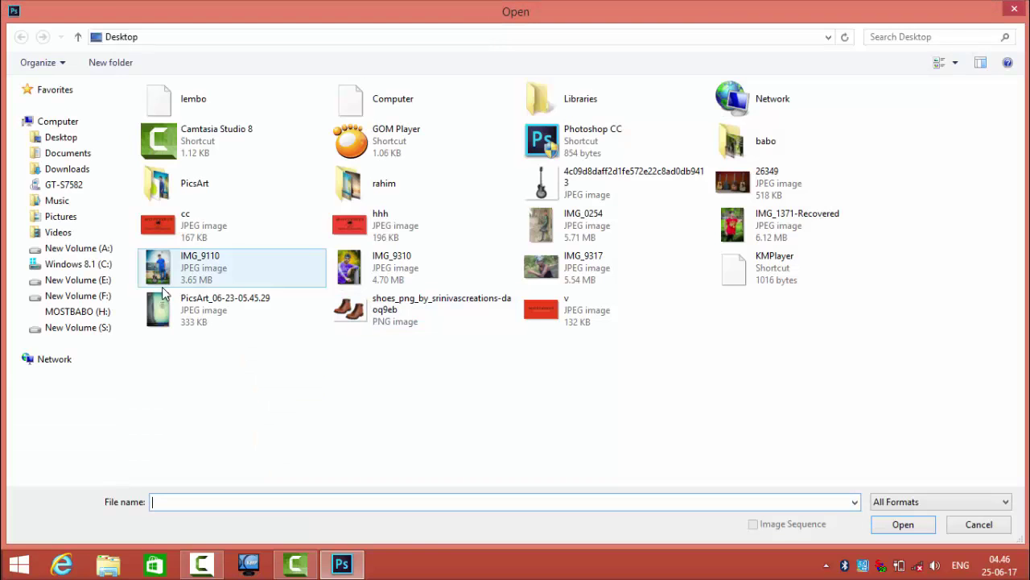
pyautogui.doubleClick(593, 225)
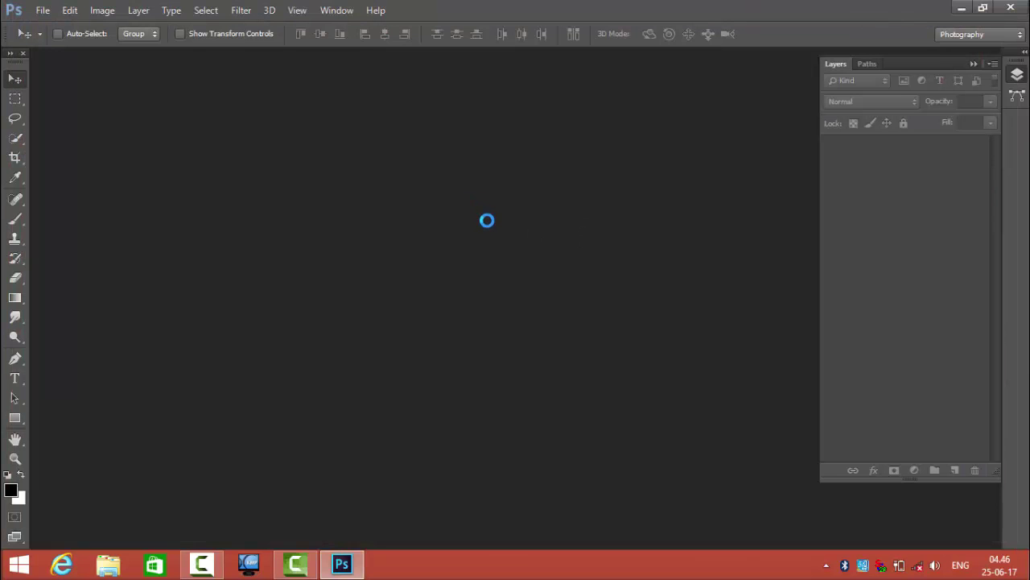
pyautogui.moveTo(69, 51); pyautogui.dragTo(291, 54)
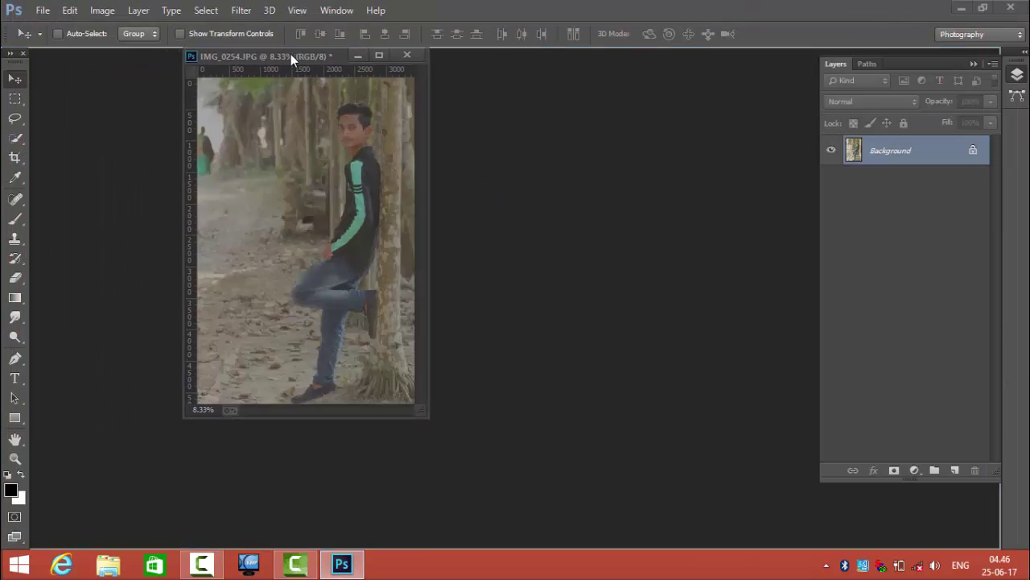
# - Convert the Background into Layer 0 and apply a Shadows/Highlights correction
pyautogui.click(972, 153)
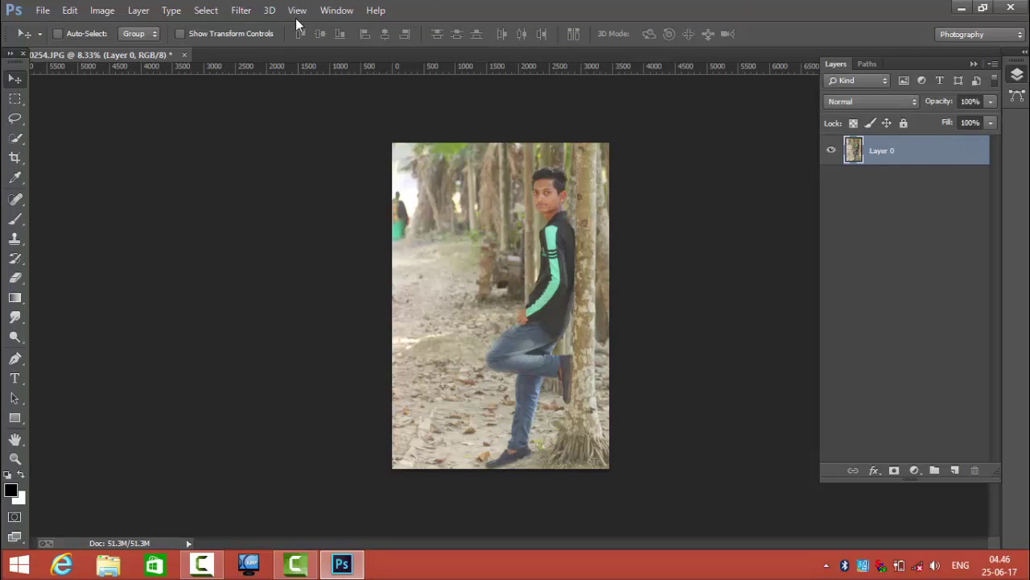
pyautogui.click(103, 10)
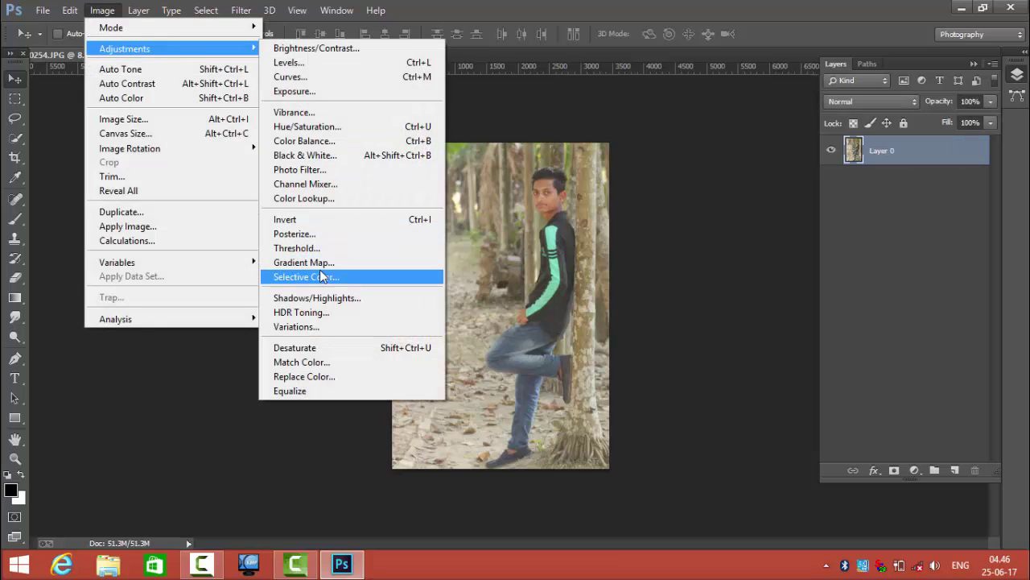
pyautogui.click(336, 297)
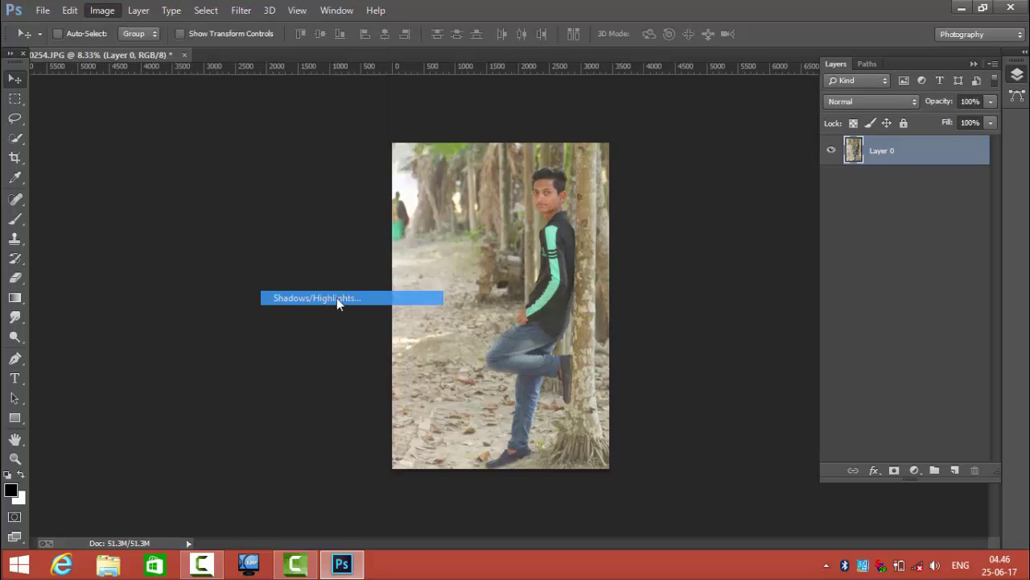
pyautogui.click(600, 171)
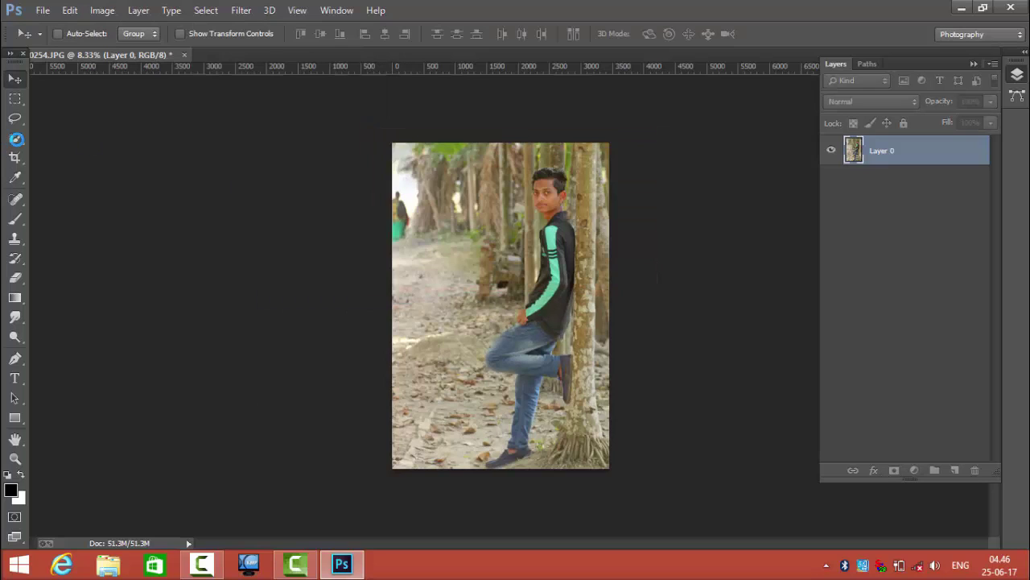
# - Quick-select the boy's whole figure from head and jacket down to the shoe
pyautogui.click(14, 137)
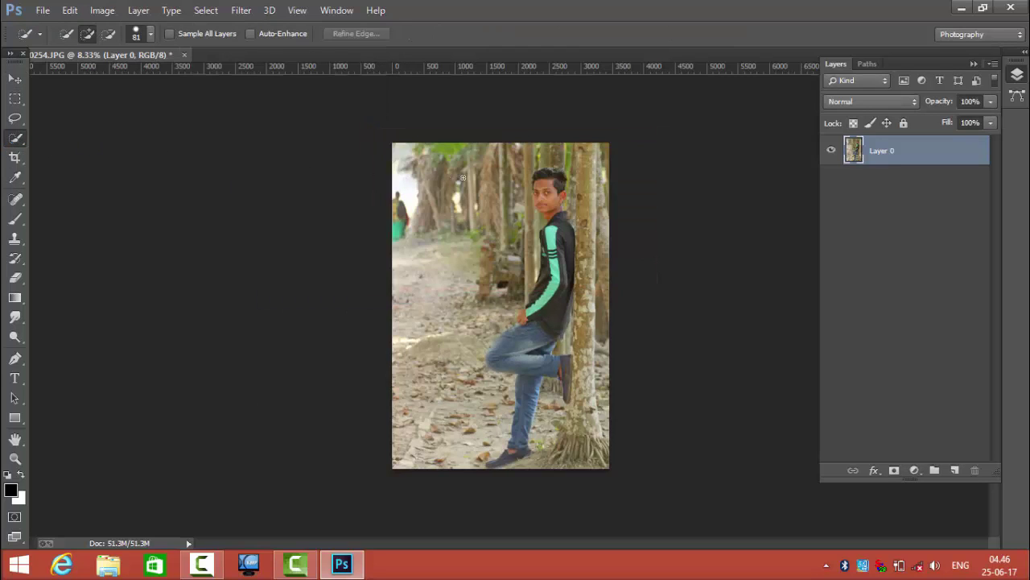
pyautogui.moveTo(547, 215); pyautogui.dragTo(551, 234)
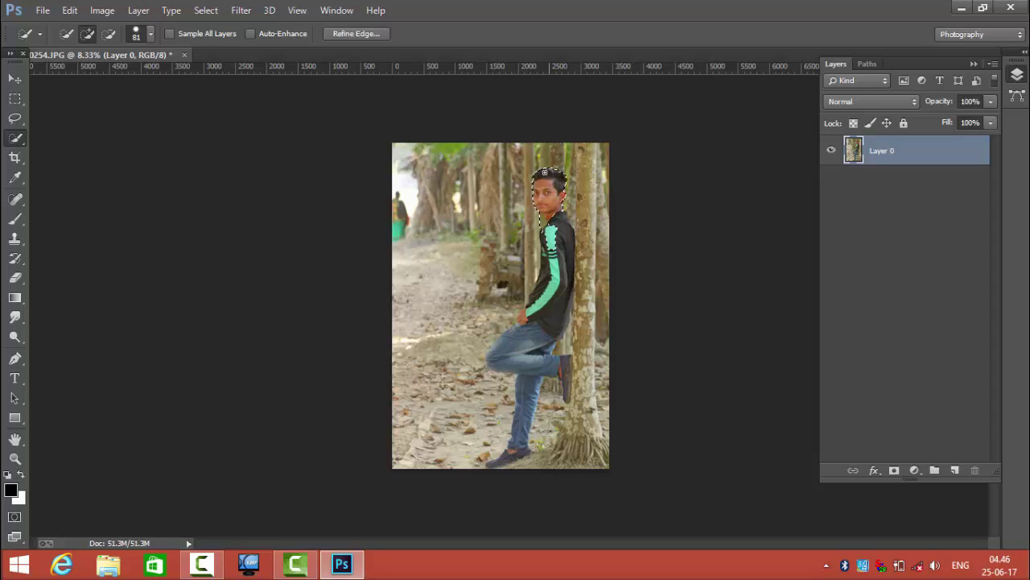
pyautogui.moveTo(555, 289)
pyautogui.mouseDown()
pyautogui.moveTo(520, 431)
pyautogui.moveTo(497, 461)
pyautogui.mouseUp()
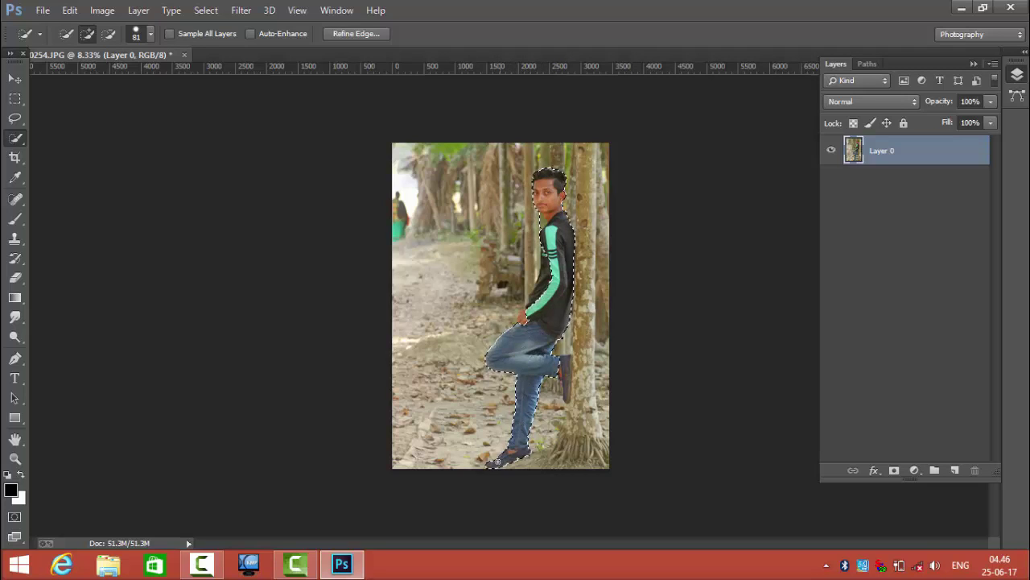
pyautogui.hotkey('ctrl', '+')
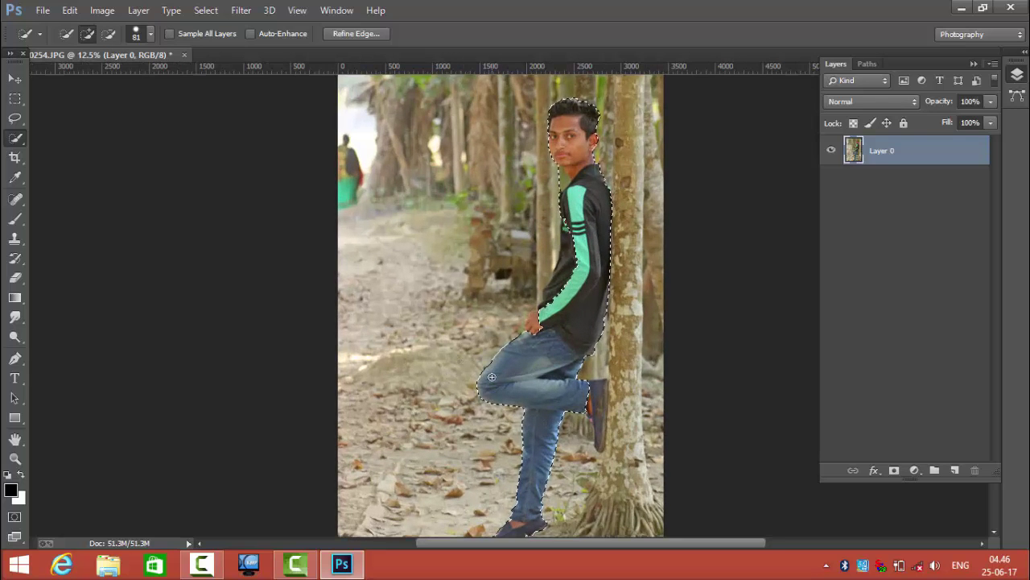
pyautogui.click(599, 414)
pyautogui.click(593, 157)
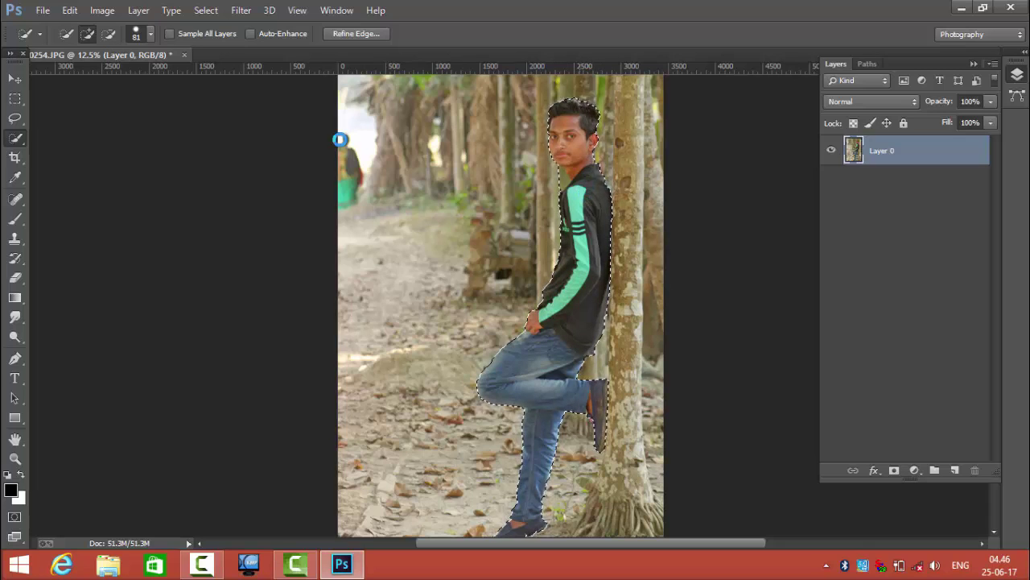
pyautogui.click(111, 37)
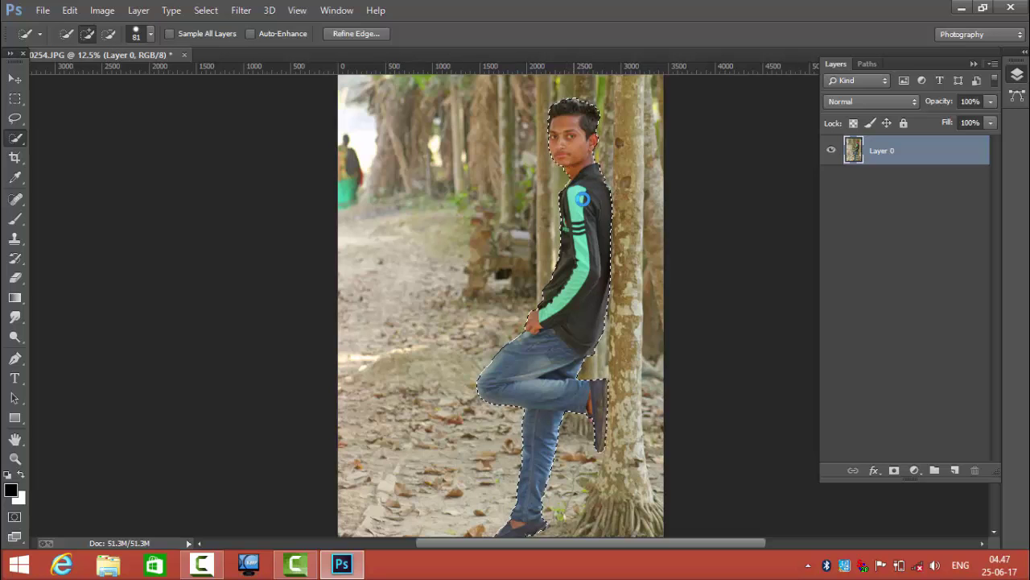
pyautogui.scroll(2, 582, 199)
pyautogui.scroll(2, 582, 201)
pyautogui.moveTo(720, 239)
pyautogui.mouseDown()
pyautogui.moveTo(623, 322)
pyautogui.moveTo(633, 395)
pyautogui.mouseUp()
pyautogui.moveTo(582, 233); pyautogui.dragTo(582, 349)
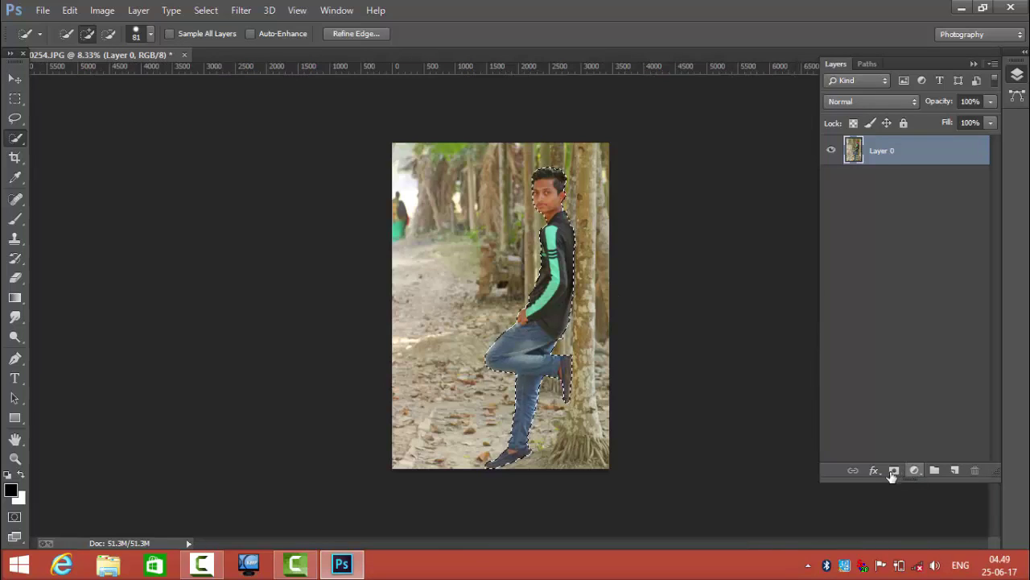
# - Add a layer mask from the selection and open Refine Mask, previewing on white
pyautogui.click(894, 470)
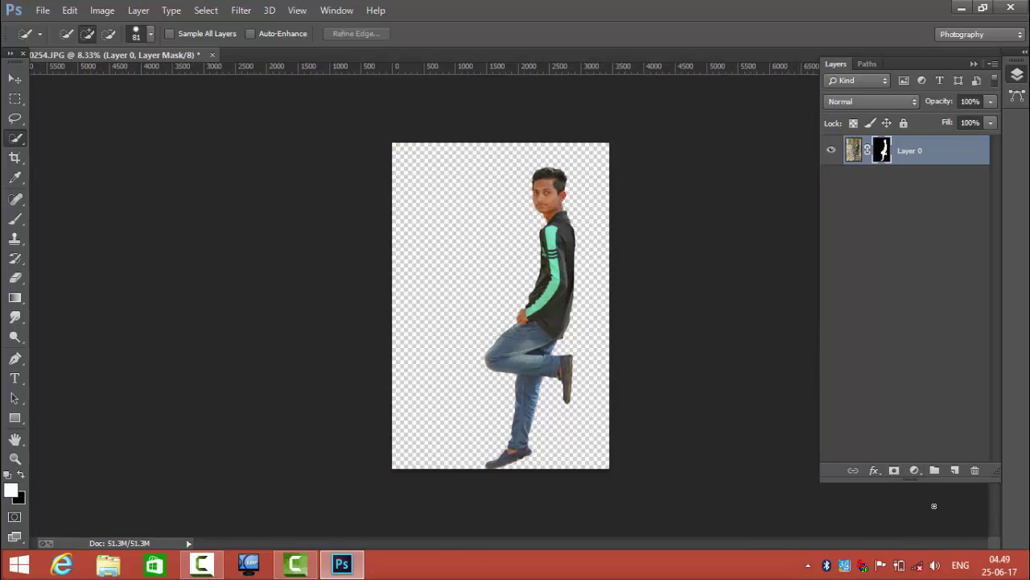
pyautogui.rightClick(888, 151)
pyautogui.click(895, 277)
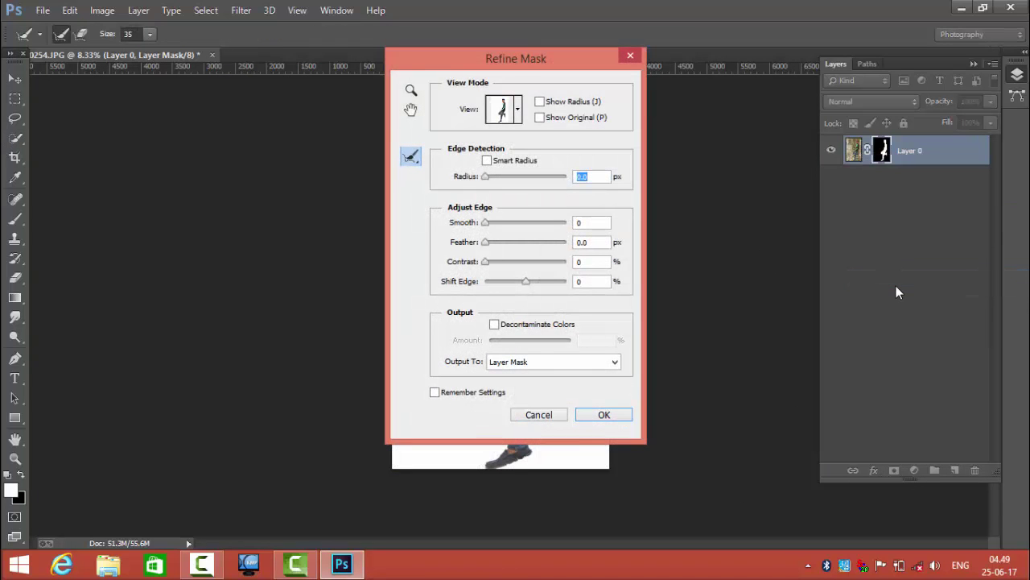
pyautogui.moveTo(517, 58); pyautogui.dragTo(799, 78)
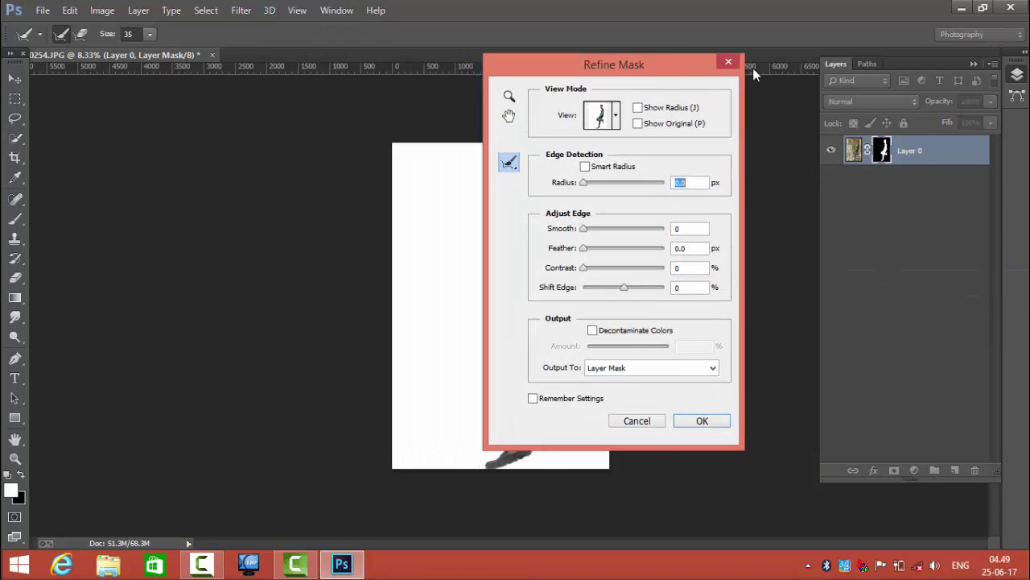
pyautogui.hotkey('ctrl', '+')
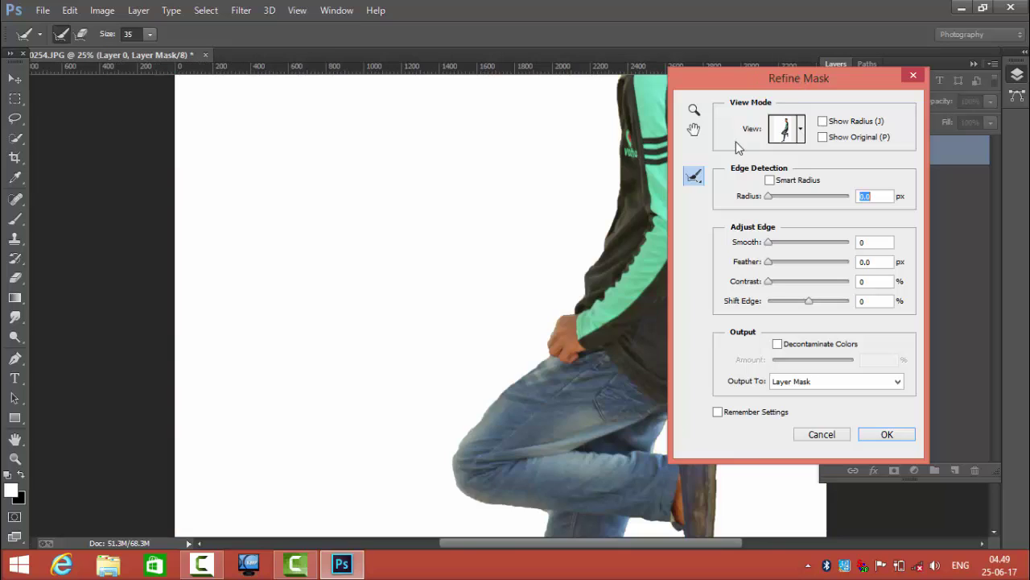
pyautogui.hotkey('ctrl', '+')
pyautogui.moveTo(558, 233); pyautogui.dragTo(529, 113)
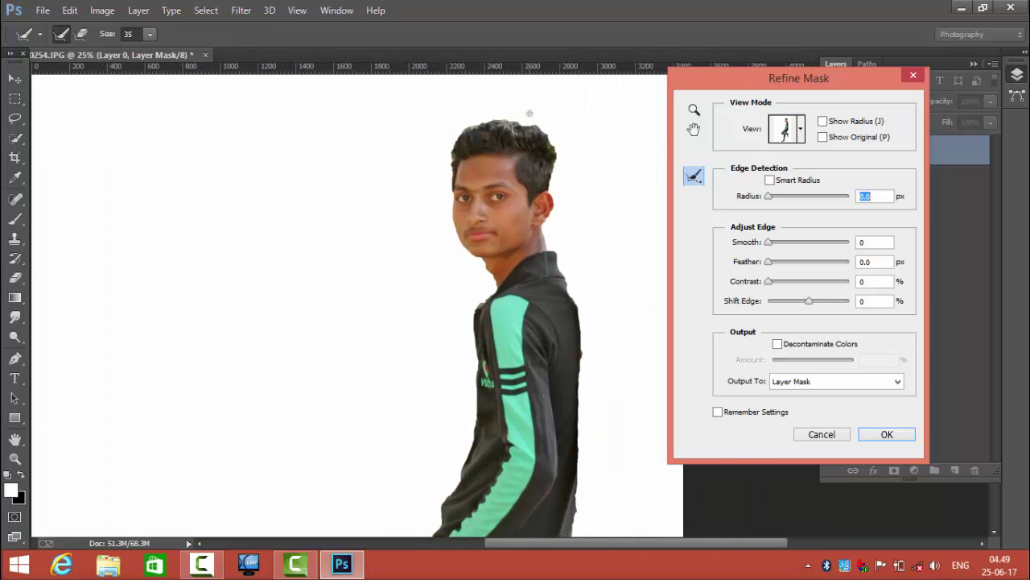
# - Refine the hair edges with a size-51 brush and set edge contrast to 21
pyautogui.click(150, 33)
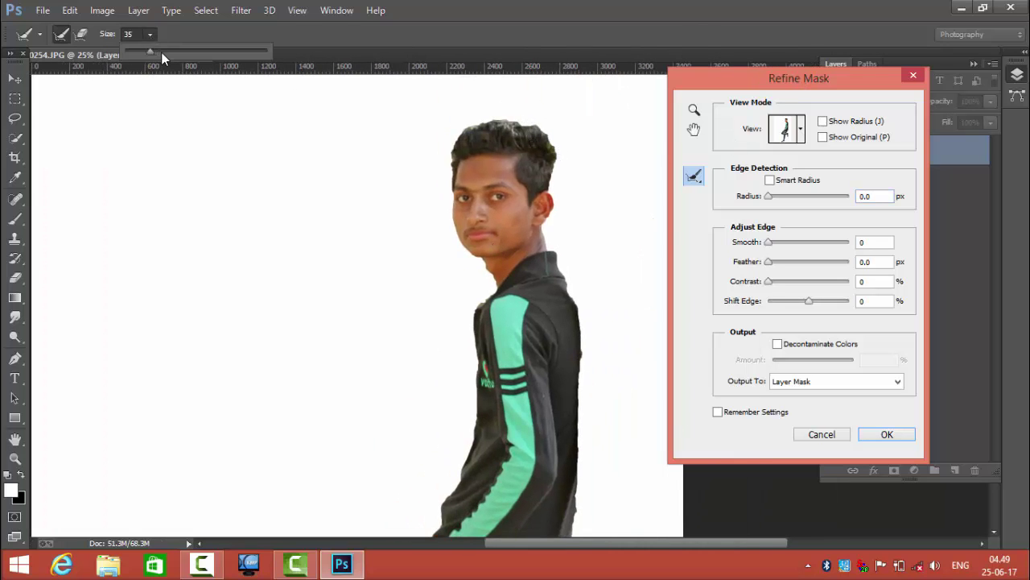
pyautogui.moveTo(159, 51); pyautogui.dragTo(161, 51)
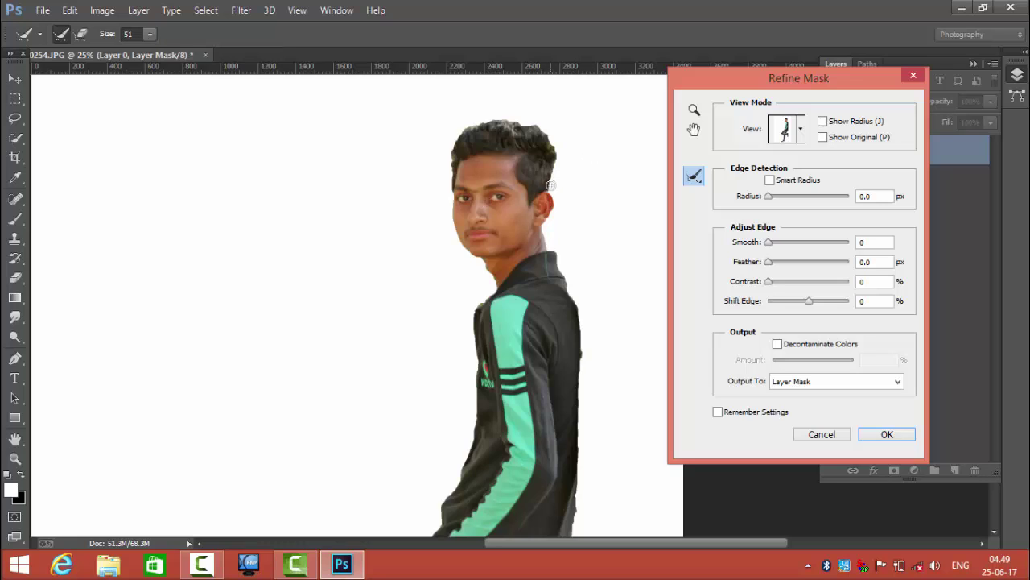
pyautogui.moveTo(552, 184); pyautogui.dragTo(552, 161)
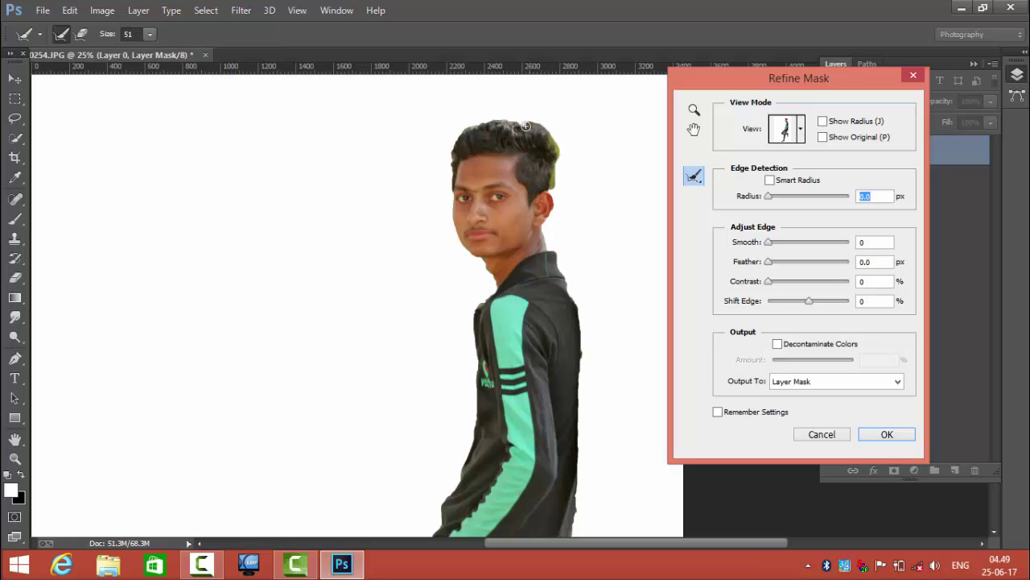
pyautogui.moveTo(498, 120)
pyautogui.mouseDown()
pyautogui.moveTo(471, 126)
pyautogui.moveTo(449, 166)
pyautogui.moveTo(468, 121)
pyautogui.moveTo(452, 165)
pyautogui.mouseUp()
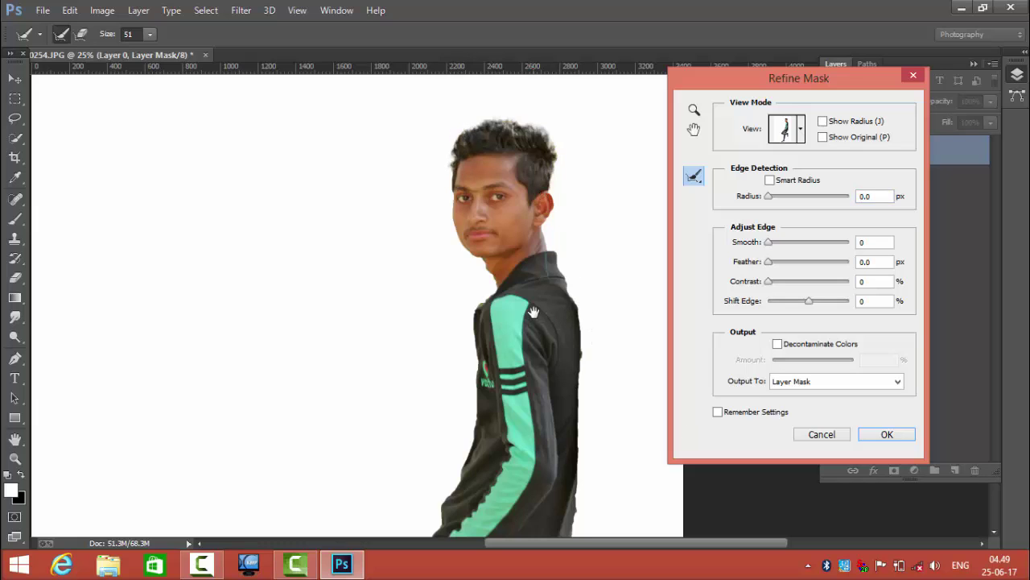
pyautogui.moveTo(533, 312); pyautogui.dragTo(537, 282)
pyautogui.moveTo(584, 356); pyautogui.dragTo(576, 319)
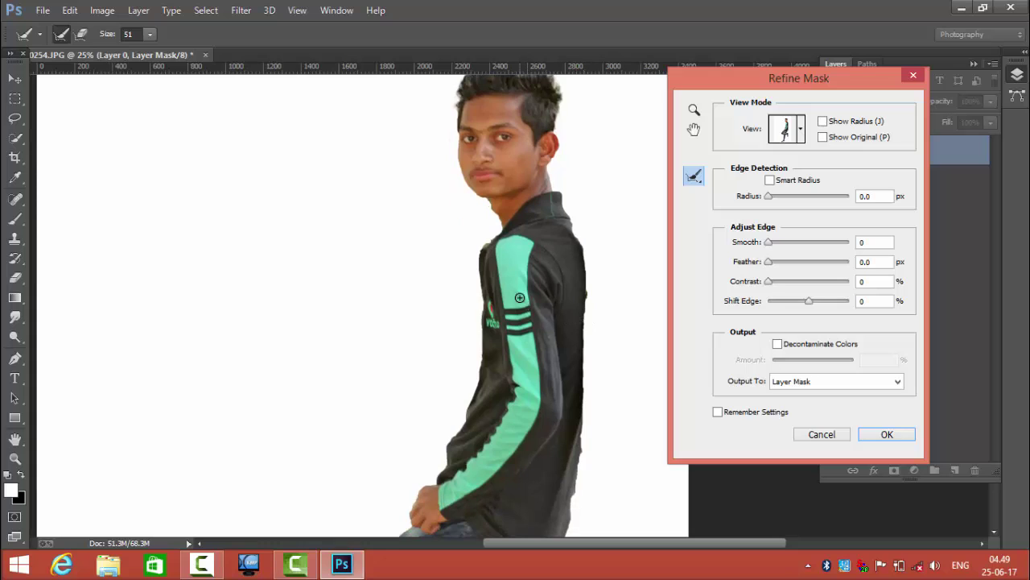
pyautogui.moveTo(584, 120); pyautogui.dragTo(531, 177)
pyautogui.moveTo(769, 283); pyautogui.dragTo(787, 287)
pyautogui.click(771, 243)
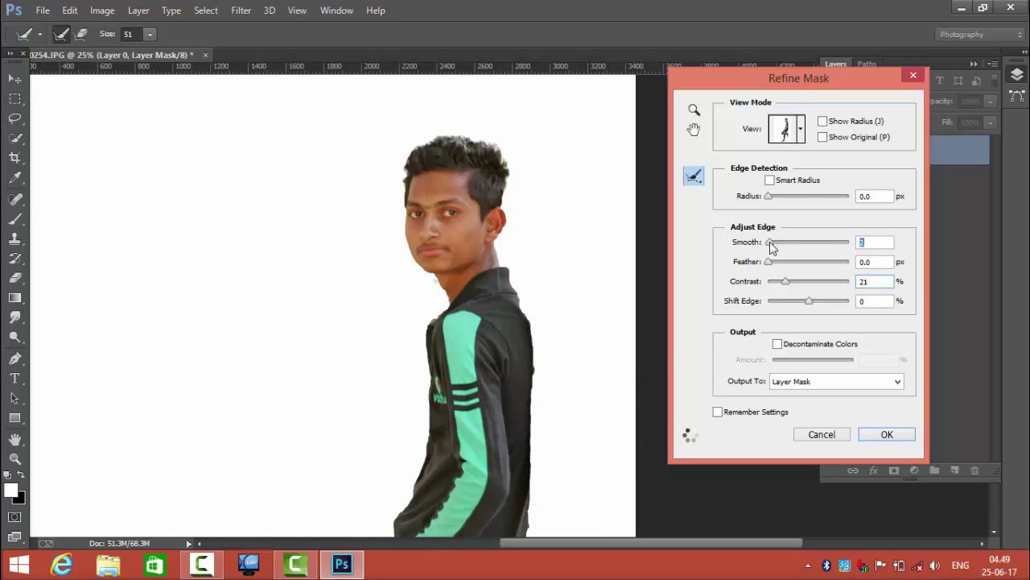
# - Apply the refined mask and place PicsArt_06-23-05.45.29 enlarged to cover the canvas
pyautogui.click(887, 434)
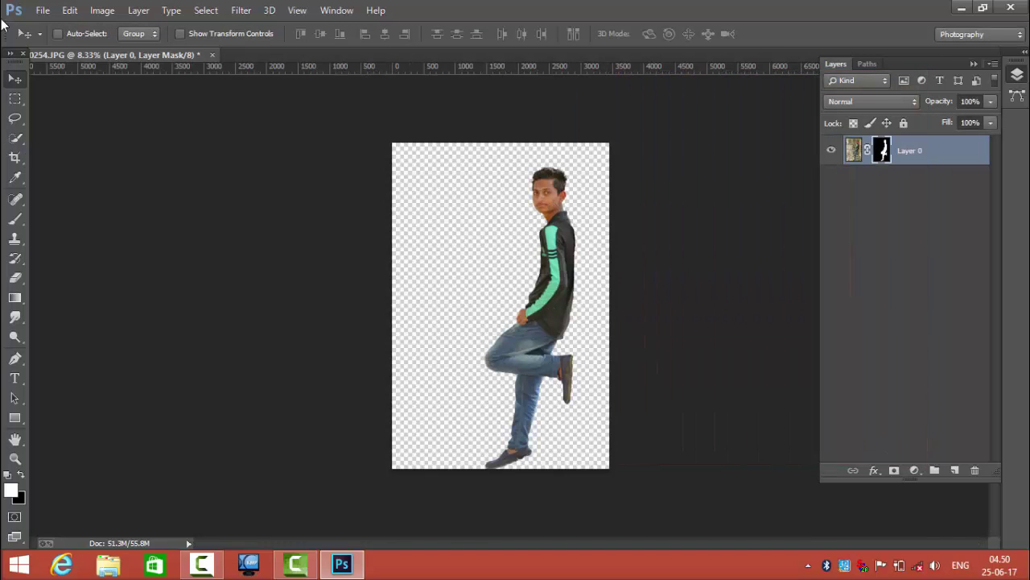
pyautogui.click(41, 10)
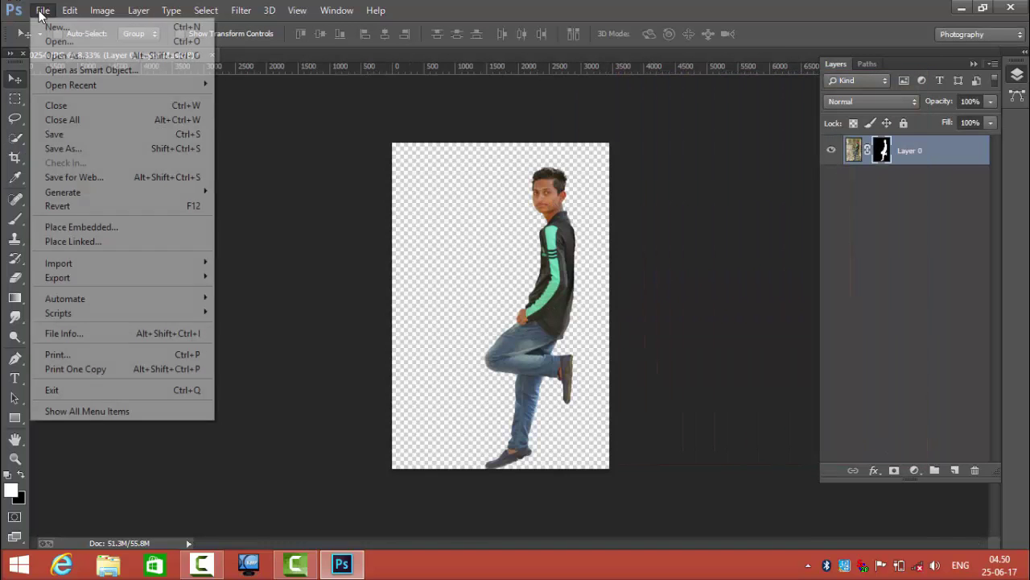
pyautogui.click(113, 242)
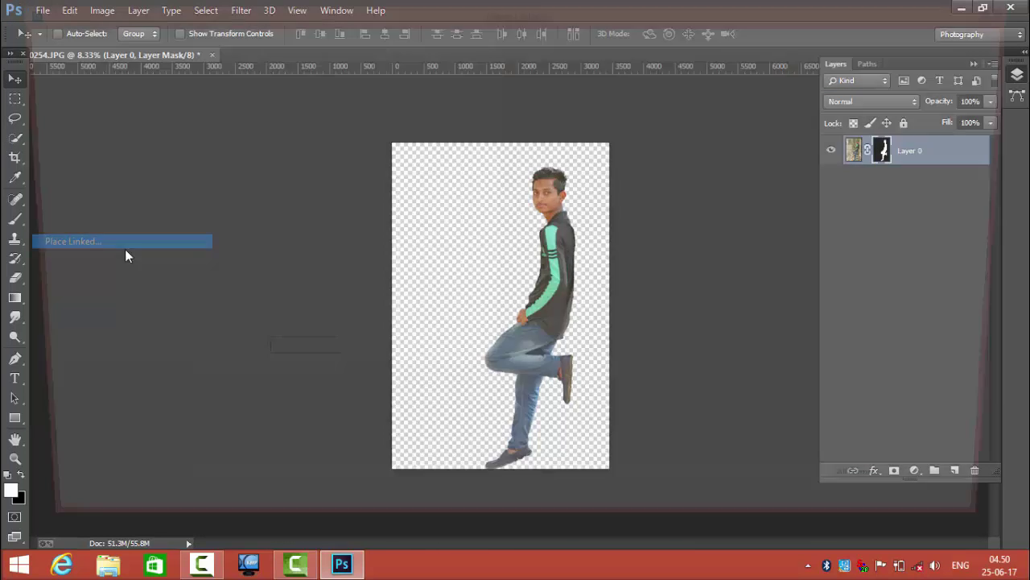
pyautogui.click(79, 139)
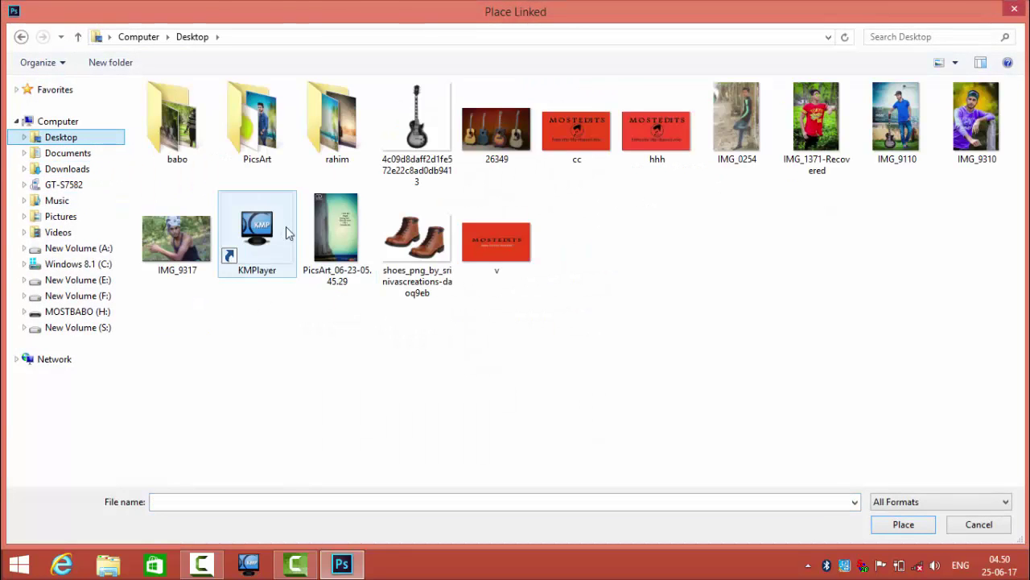
pyautogui.doubleClick(332, 226)
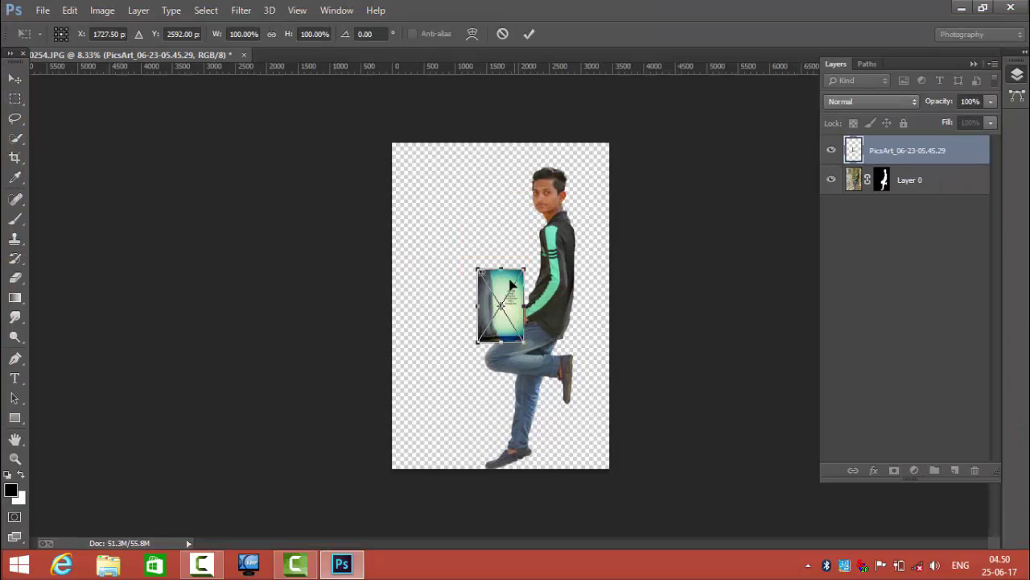
pyautogui.moveTo(523, 269)
pyautogui.mouseDown()
pyautogui.moveTo(623, 139)
pyautogui.moveTo(616, 128)
pyautogui.mouseUp()
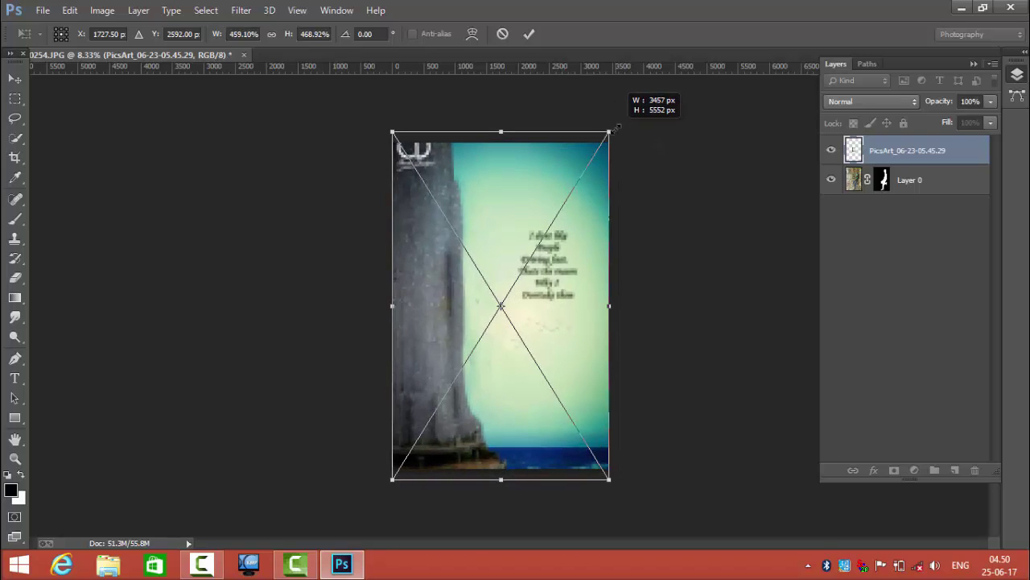
pyautogui.click(529, 34)
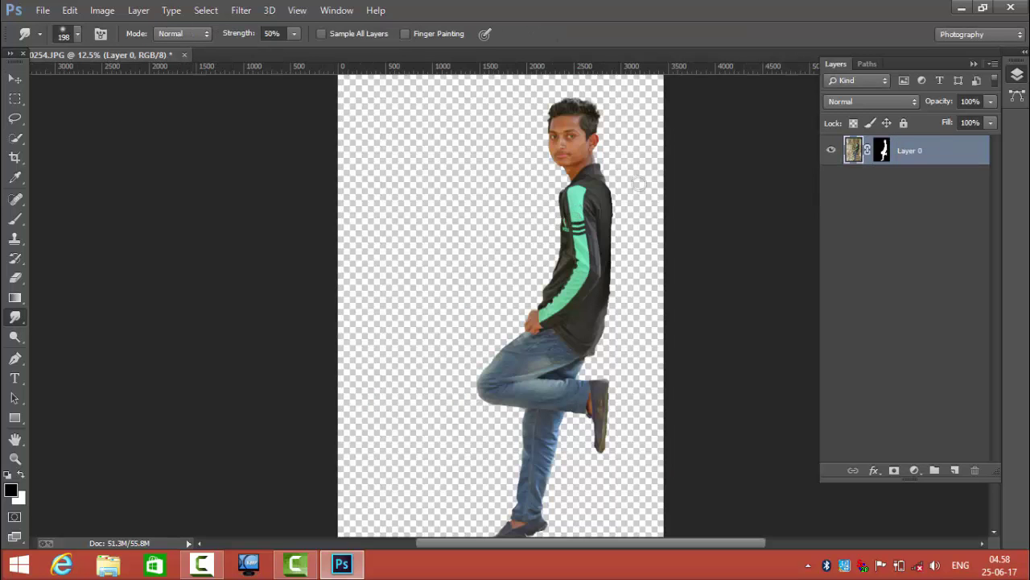
# - Apply the layer mask to Layer 0 and place the PicsArt image again, stretched to fill the canvas
pyautogui.rightClick(884, 152)
pyautogui.click(894, 197)
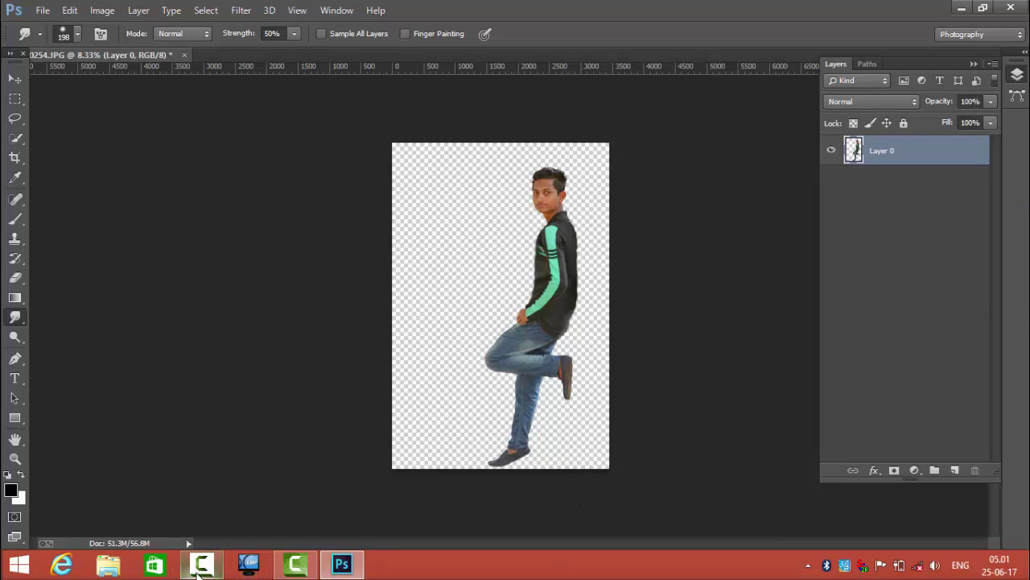
pyautogui.click(42, 9)
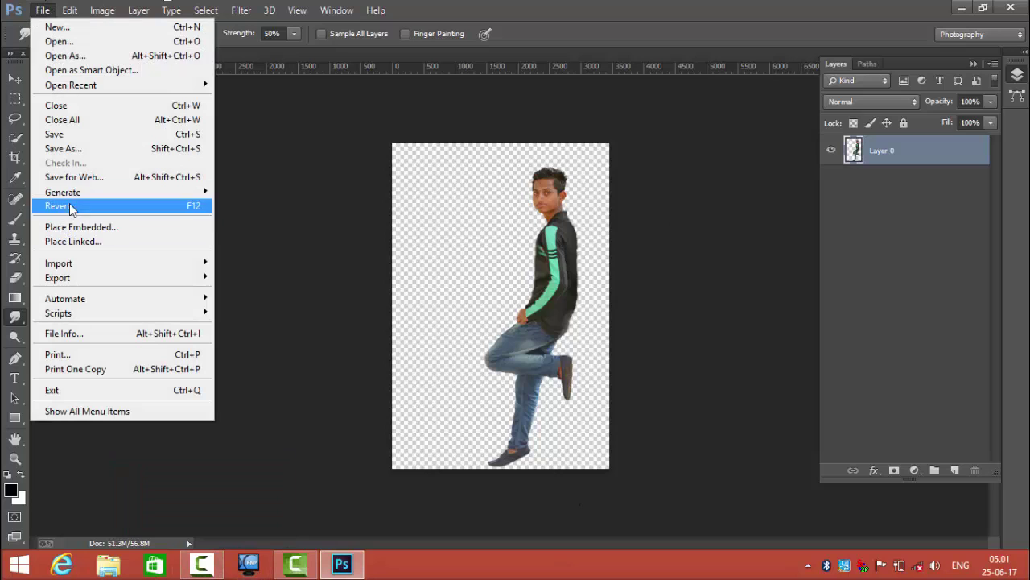
pyautogui.click(72, 241)
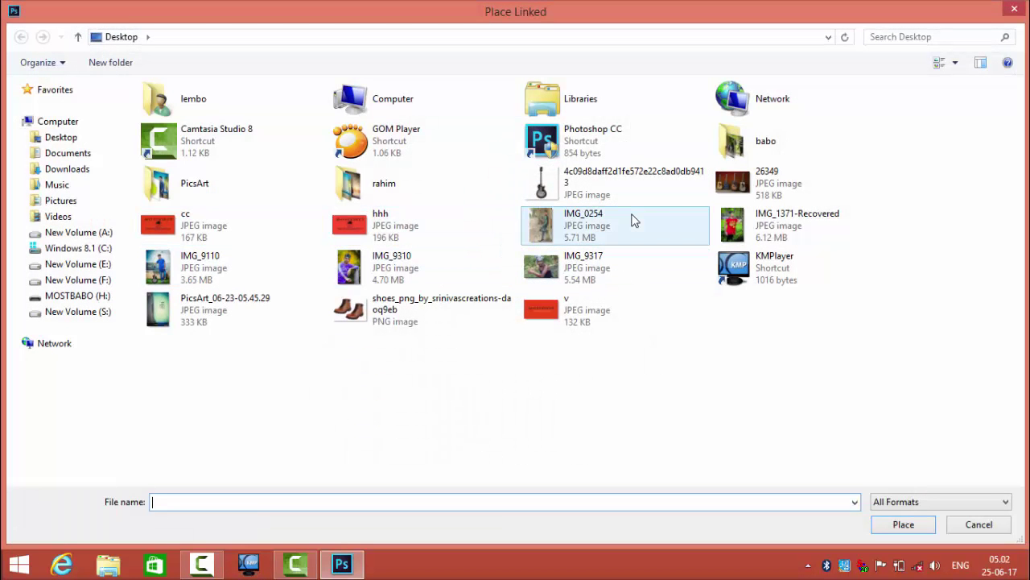
pyautogui.press('Return')
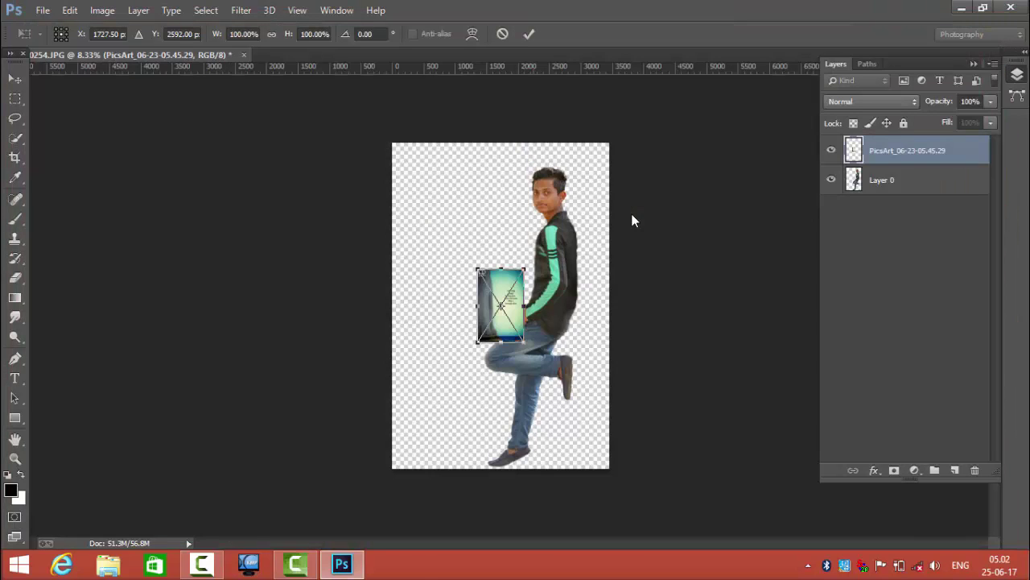
pyautogui.moveTo(525, 341); pyautogui.dragTo(598, 473)
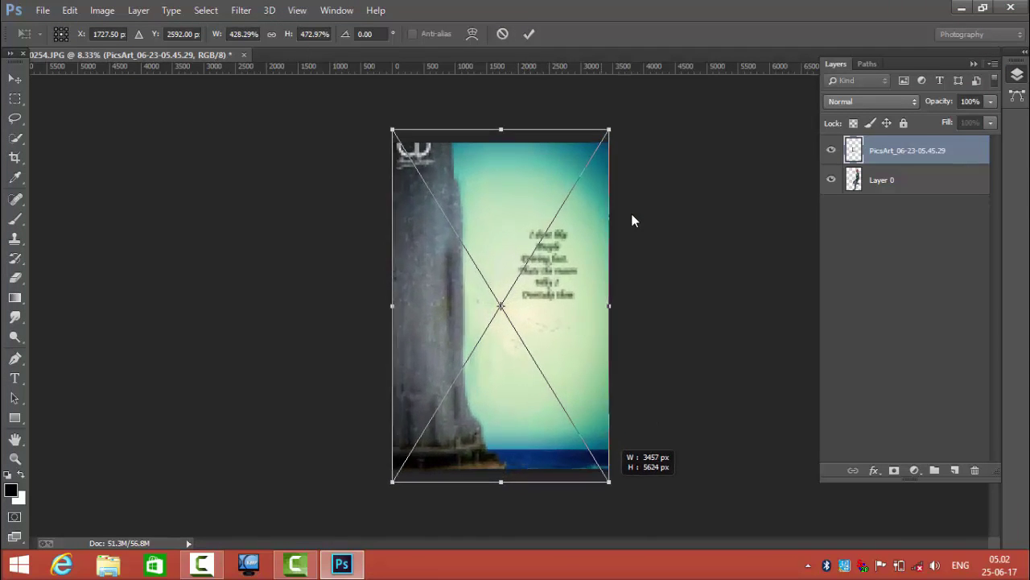
pyautogui.moveTo(598, 473); pyautogui.dragTo(616, 476)
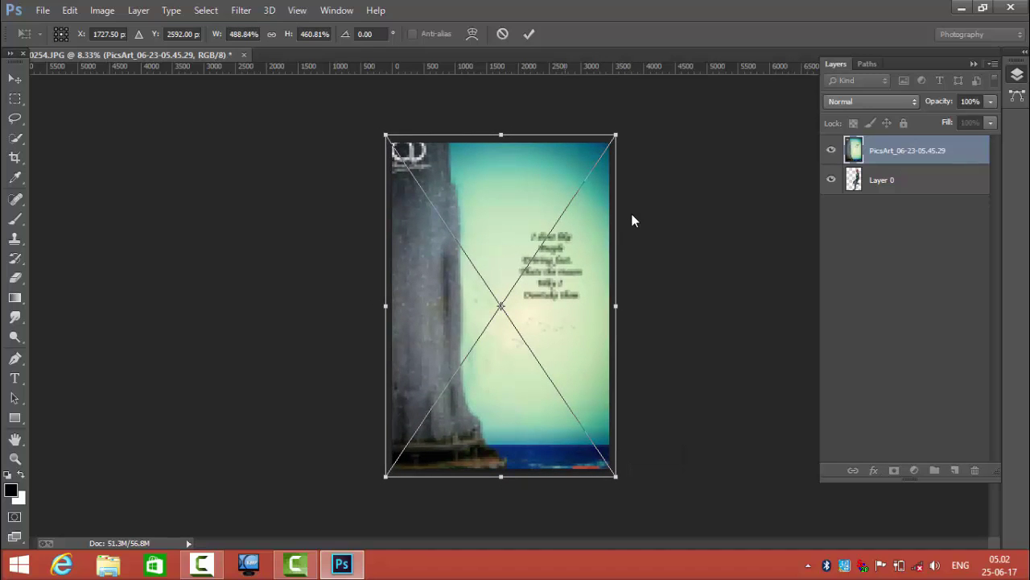
# - Commit the placed PicsArt image's size and rasterize its layer
pyautogui.click(529, 33)
pyautogui.press('r')
pyautogui.rightClick(889, 151)
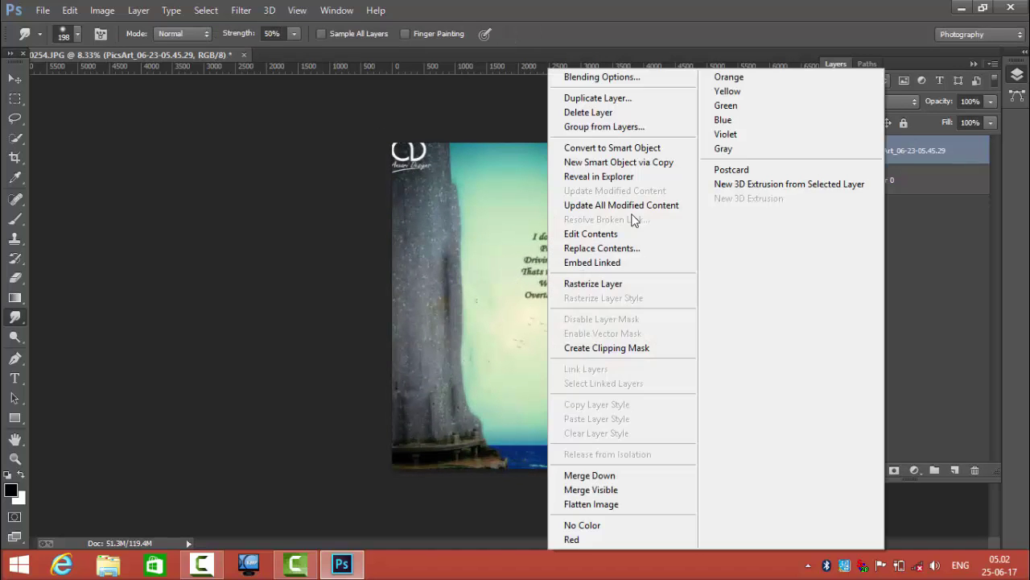
pyautogui.click(594, 284)
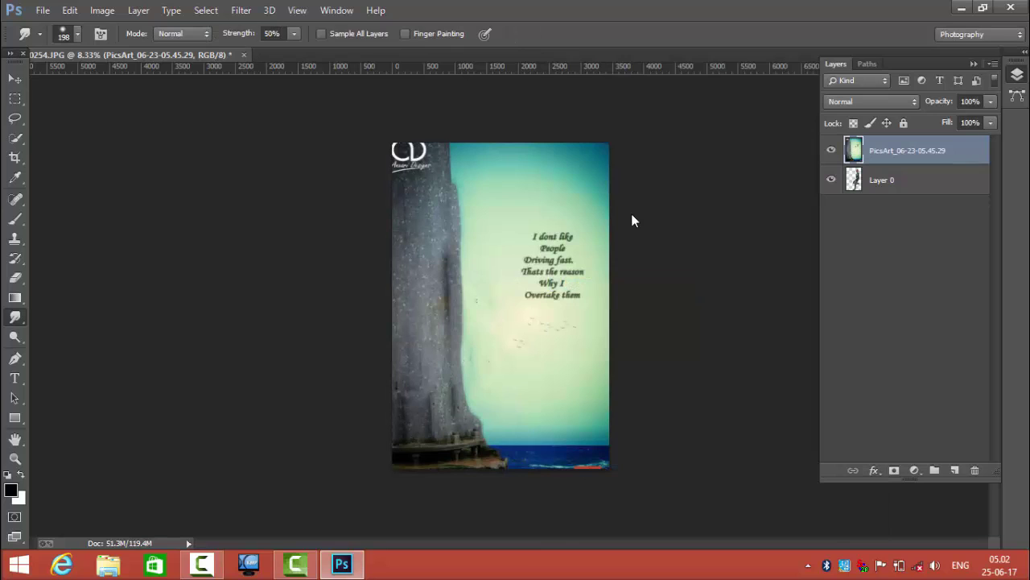
# - Nudge the background upward and move the PicsArt layer below Layer 0
pyautogui.press('v')
pyautogui.hotkey('shift', 'Up')
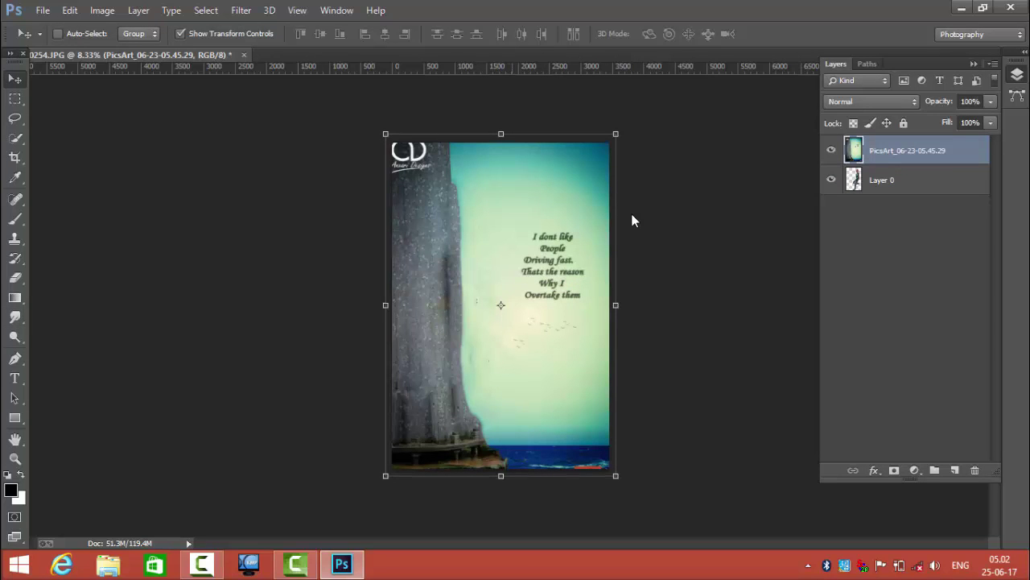
pyautogui.hotkey('shift', 'Up')
pyautogui.hotkey('shift', 'Up')
pyautogui.hotkey('shift', 'Up')
pyautogui.hotkey('shift', 'Up')
pyautogui.hotkey('shift', 'Up')
pyautogui.hotkey('shift', 'Up')
pyautogui.hotkey('shift', 'Up')
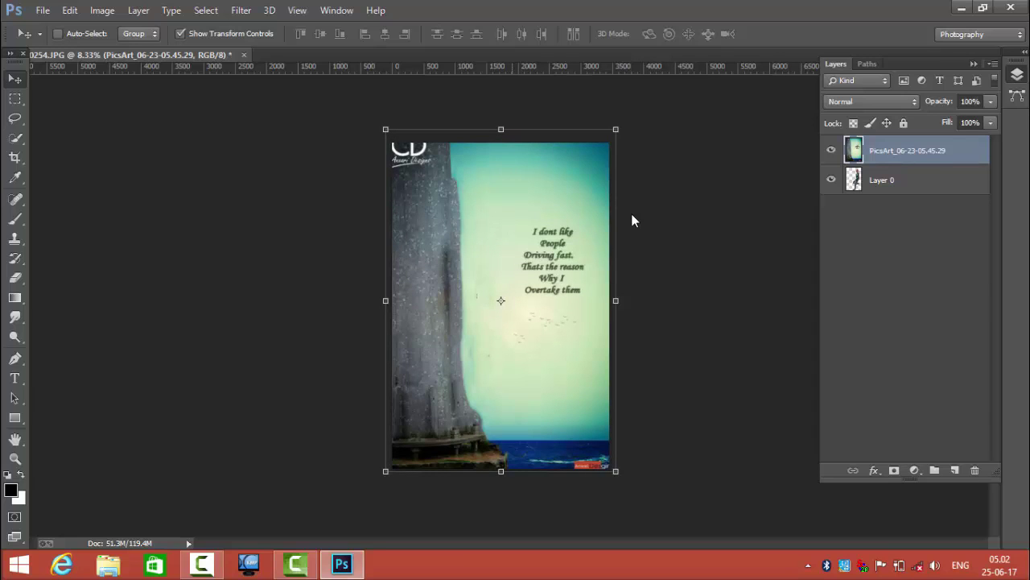
pyautogui.click(904, 179)
pyautogui.click(904, 151)
pyautogui.moveTo(904, 151); pyautogui.dragTo(907, 208)
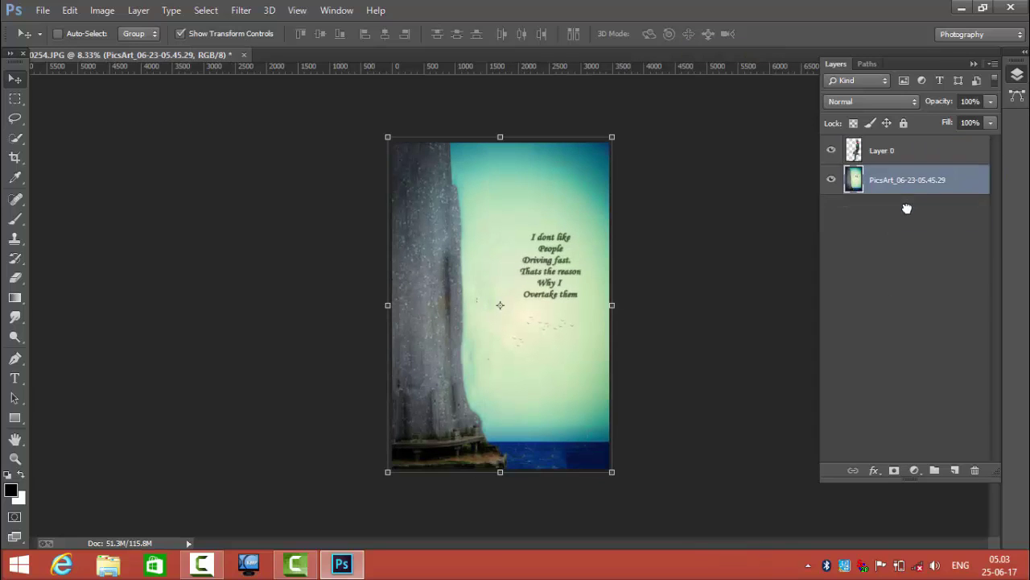
pyautogui.click(21, 96)
# - Flip the boy on Layer 0 horizontally, shift him toward the cliff, and commit
pyautogui.press('v')
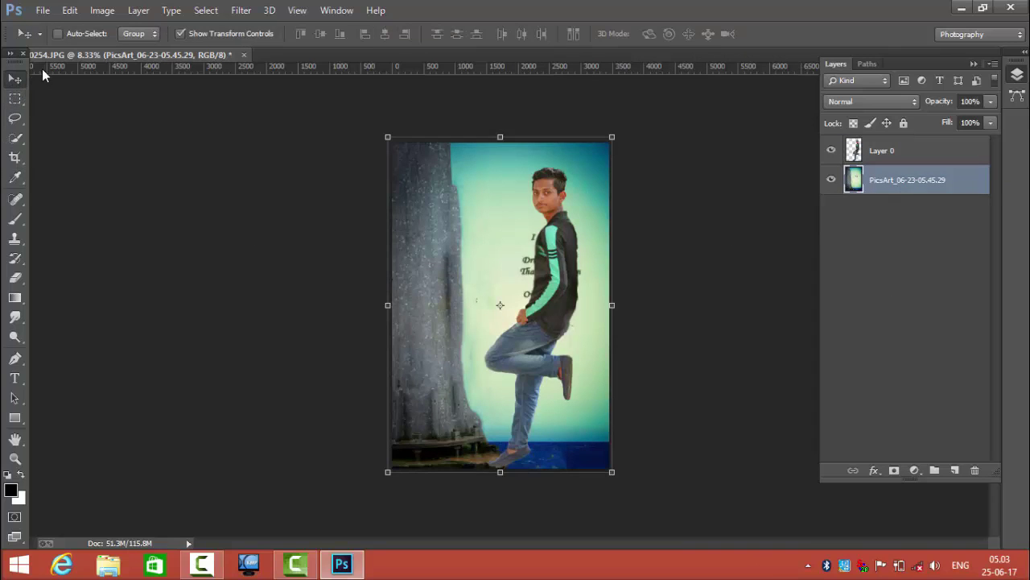
pyautogui.click(890, 159)
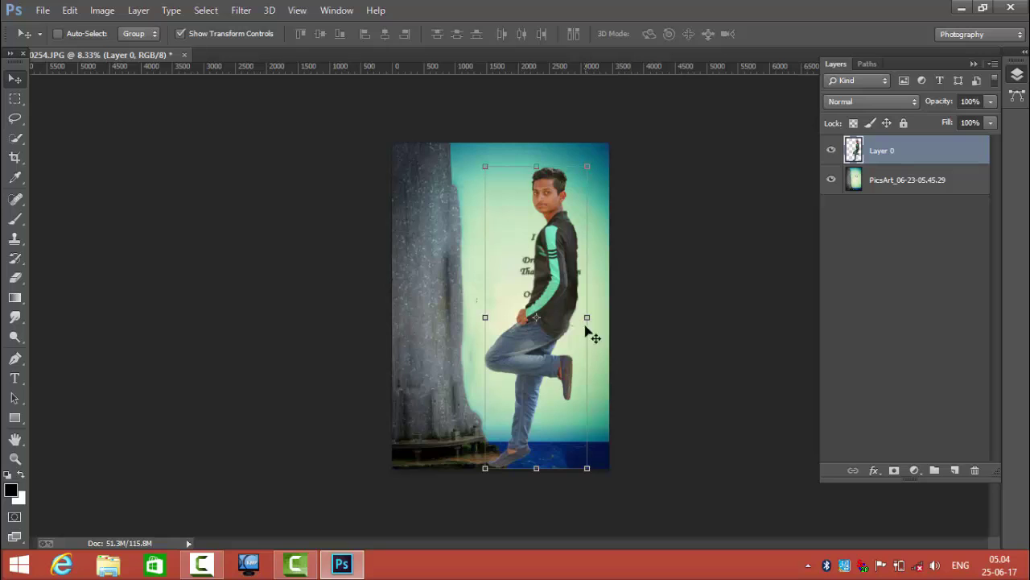
pyautogui.moveTo(588, 320)
pyautogui.mouseDown()
pyautogui.moveTo(474, 314)
pyautogui.moveTo(499, 313)
pyautogui.moveTo(482, 317)
pyautogui.mouseUp()
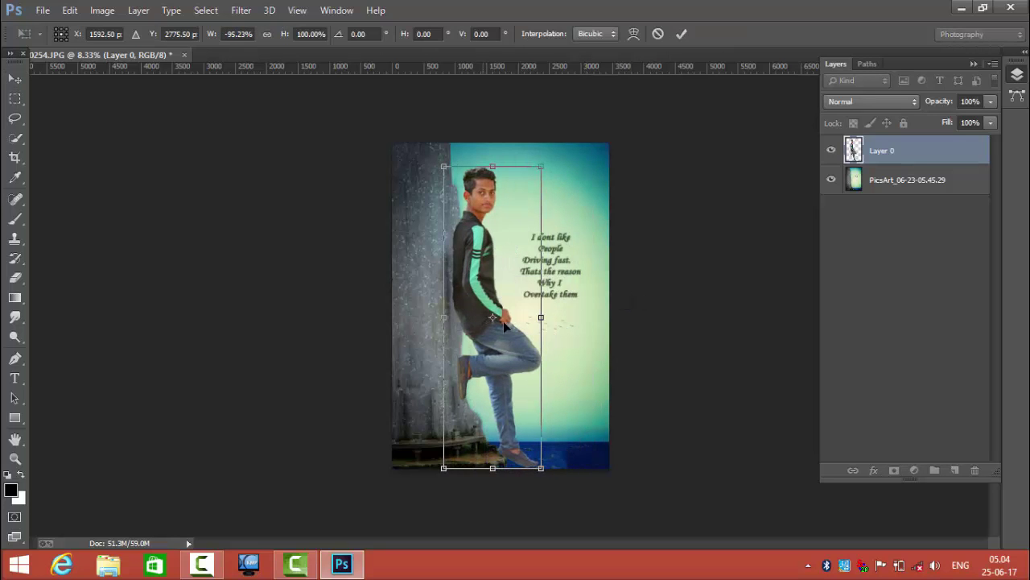
pyautogui.moveTo(543, 473); pyautogui.dragTo(537, 470)
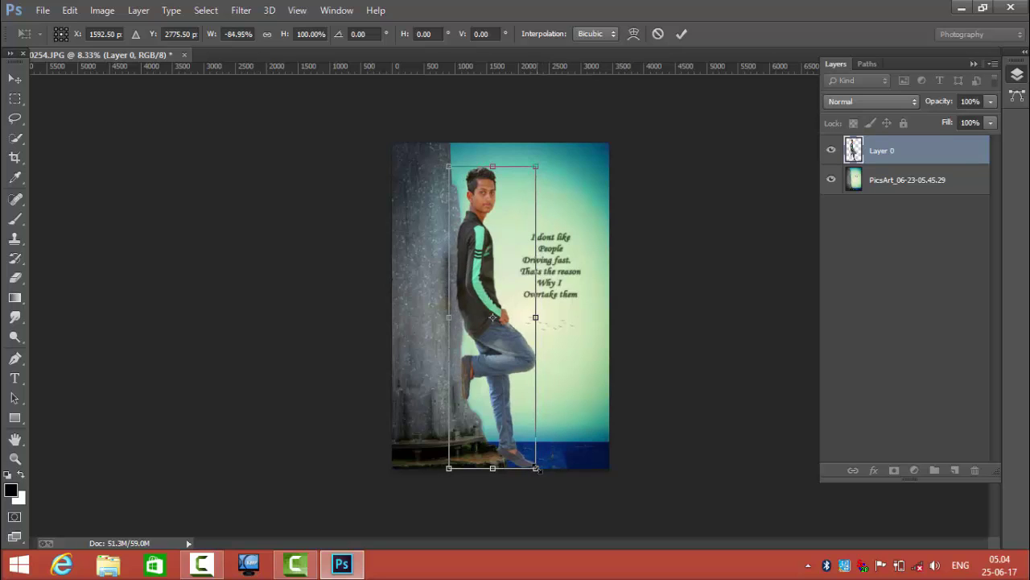
pyautogui.hotkey('ctrl', 'z')
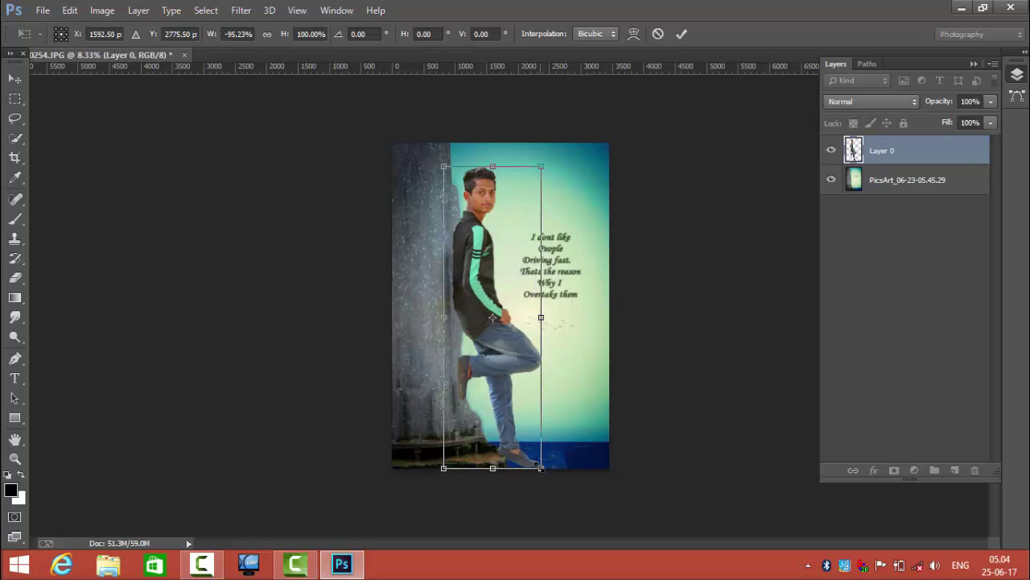
pyautogui.moveTo(541, 468); pyautogui.dragTo(540, 467)
pyautogui.hotkey('ctrl', 'z')
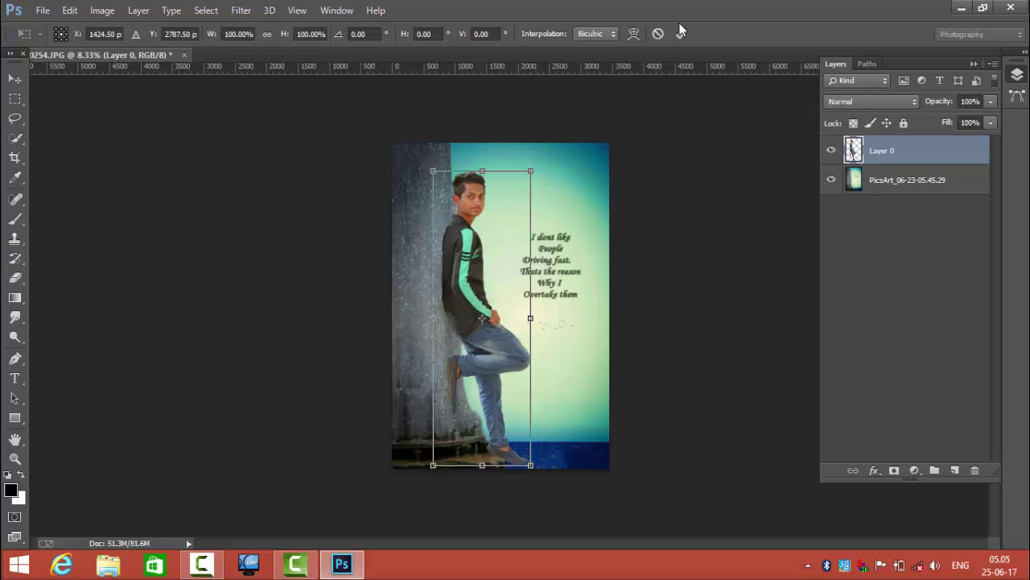
pyautogui.click(680, 32)
pyautogui.hotkey('ctrl', '-')
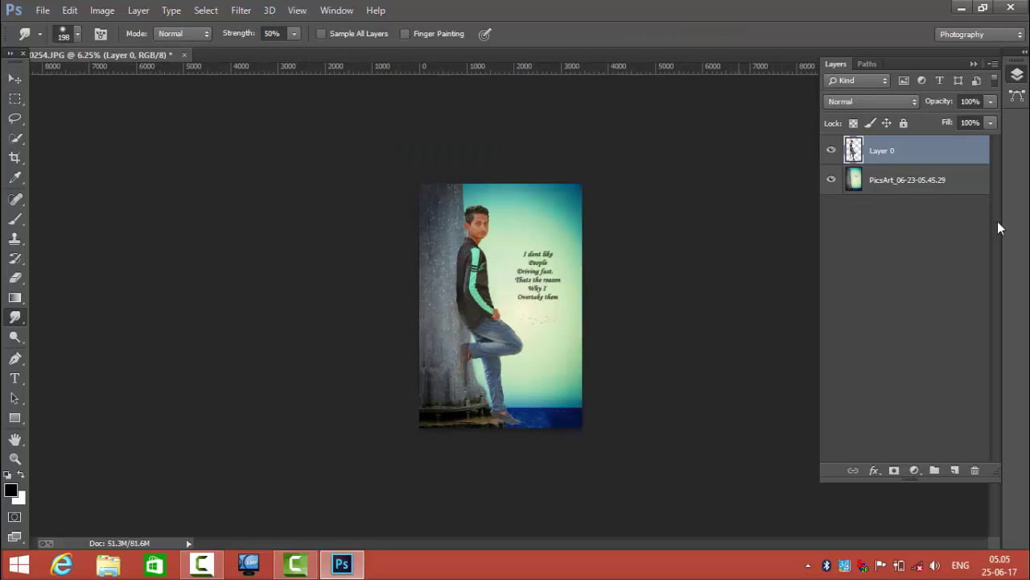
# - Open the Camera Raw Filter on Layer 0 with the boy
pyautogui.click(902, 181)
pyautogui.click(906, 153)
pyautogui.click(207, 9)
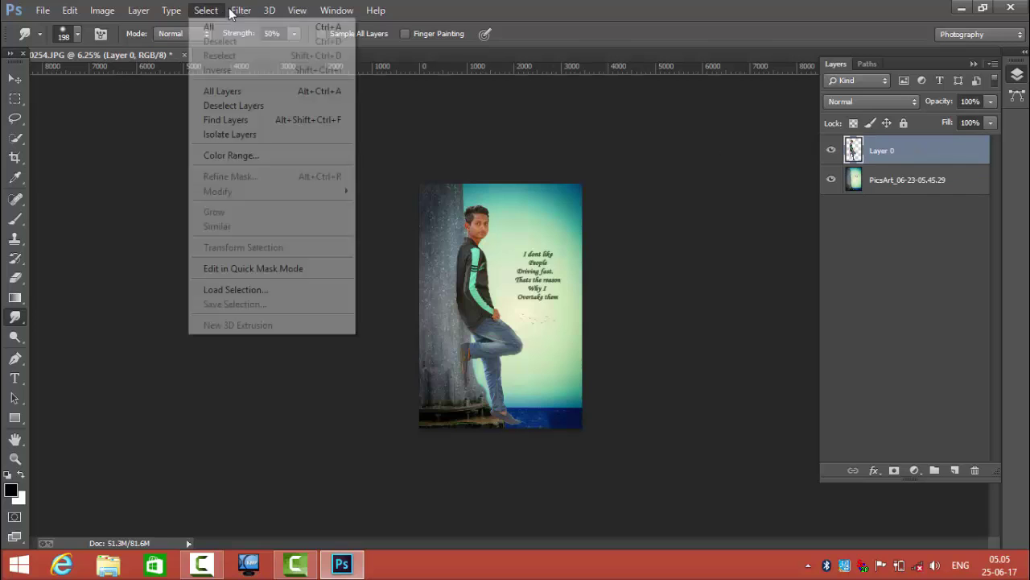
pyautogui.click(241, 10)
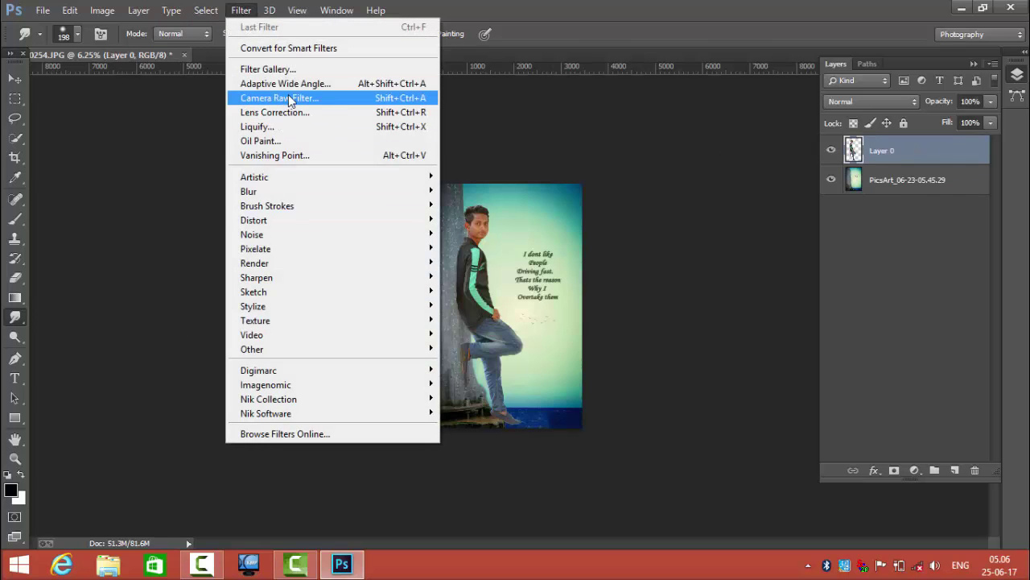
pyautogui.click(282, 97)
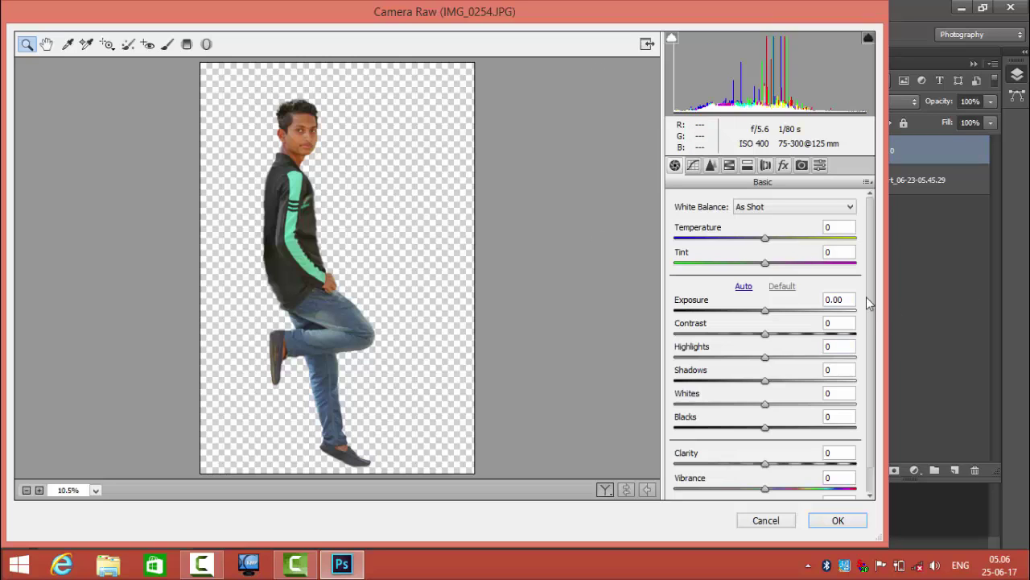
pyautogui.scroll(-1, 829, 371)
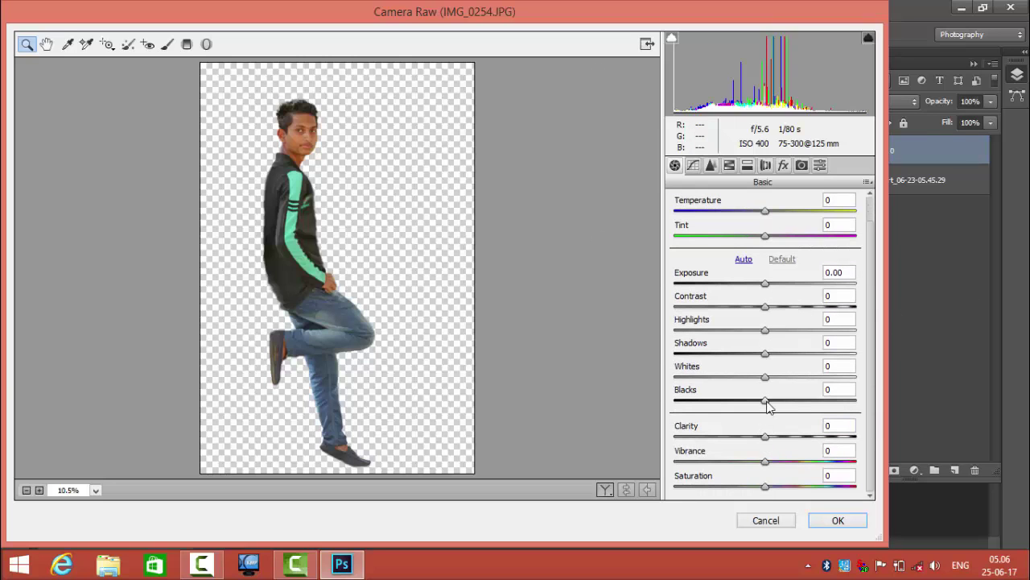
# - Set Blacks +26, Shadows -8, Clarity +36, Vibrance +13, Highlights +17 and Contrast +3
pyautogui.moveTo(766, 400); pyautogui.dragTo(789, 404)
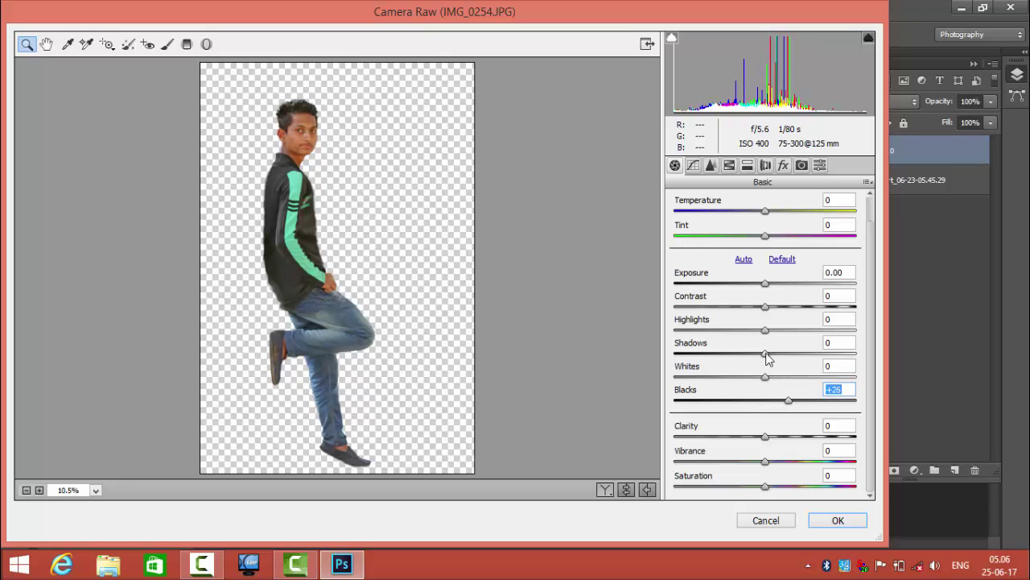
pyautogui.moveTo(766, 353); pyautogui.dragTo(759, 354)
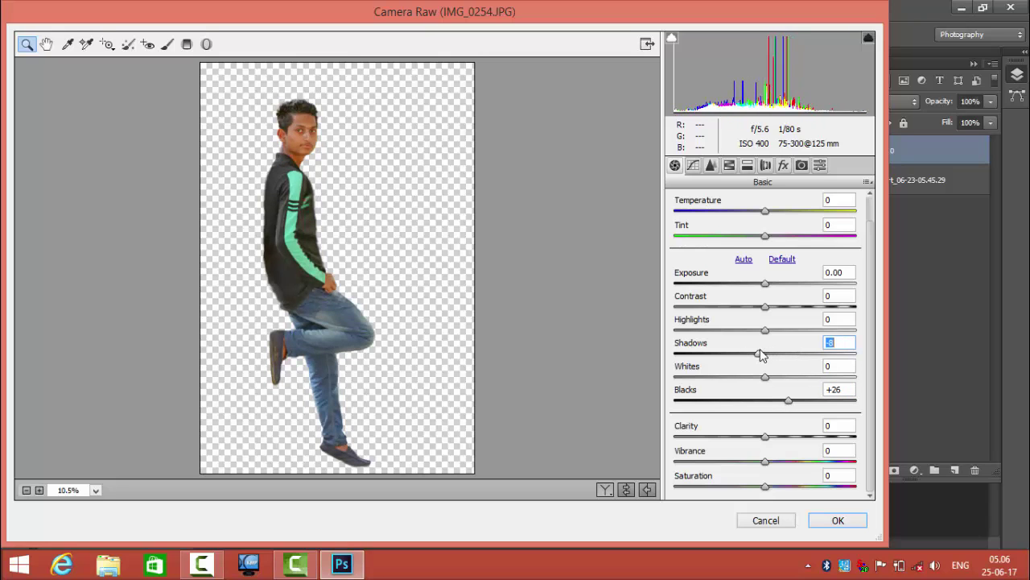
pyautogui.moveTo(765, 437); pyautogui.dragTo(798, 437)
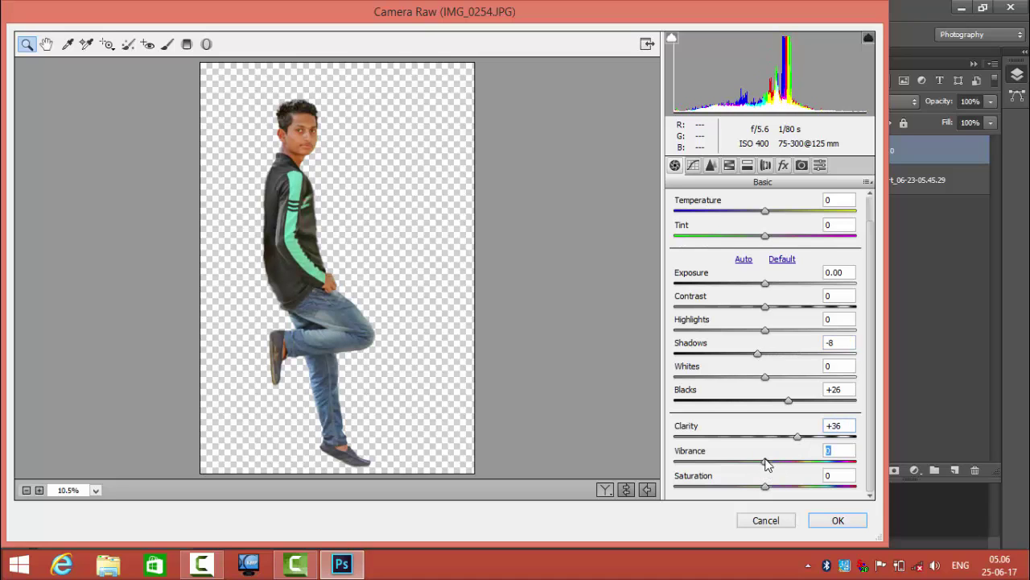
pyautogui.moveTo(766, 460); pyautogui.dragTo(777, 460)
pyautogui.moveTo(765, 330)
pyautogui.mouseDown()
pyautogui.moveTo(781, 330)
pyautogui.moveTo(791, 308)
pyautogui.mouseUp()
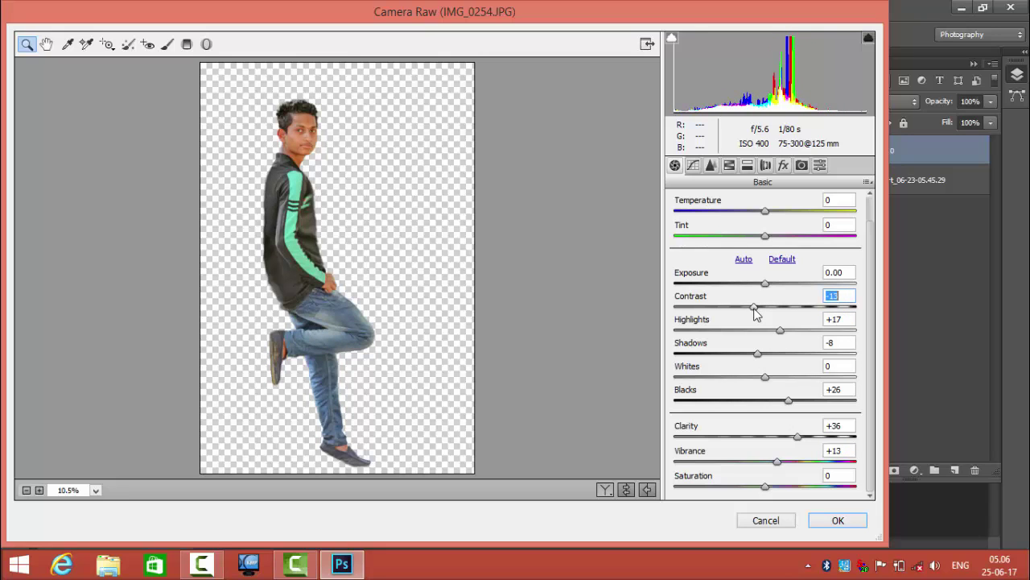
pyautogui.moveTo(755, 313); pyautogui.dragTo(761, 315)
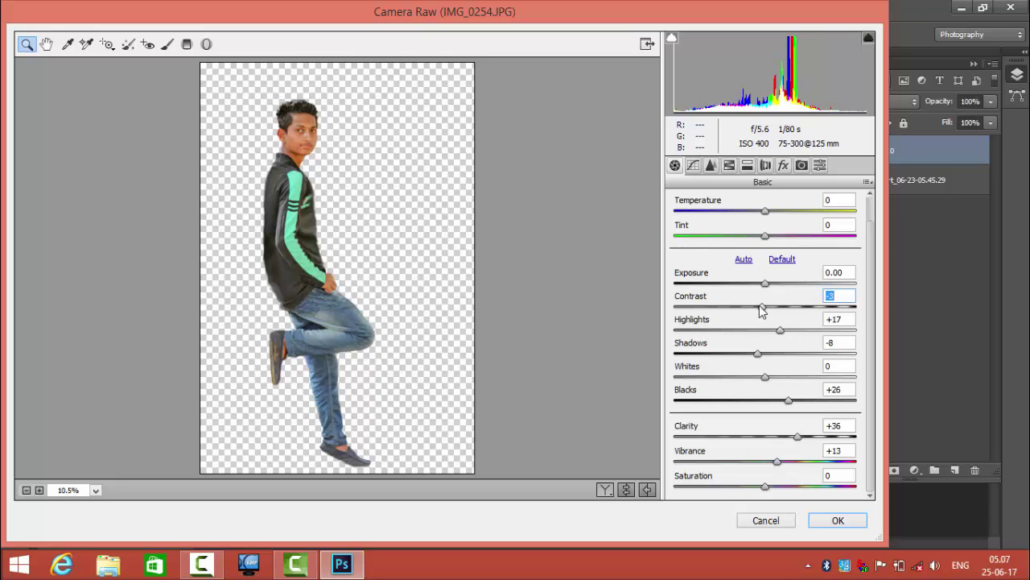
pyautogui.moveTo(761, 313); pyautogui.dragTo(777, 321)
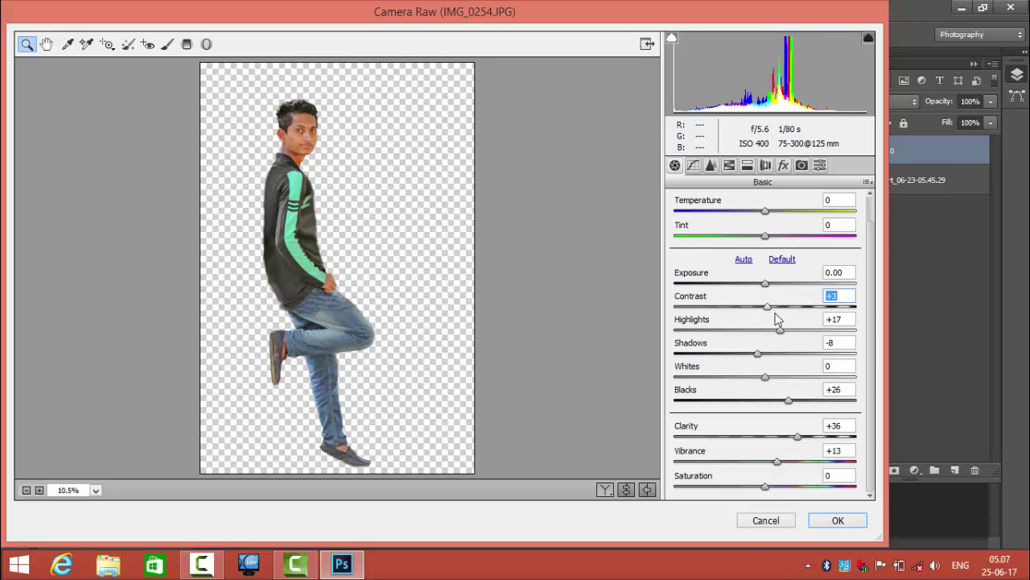
# - In HSL Luminance, darken Blues, brighten Yellows to +38 and darken Aquas to -65
pyautogui.click(711, 165)
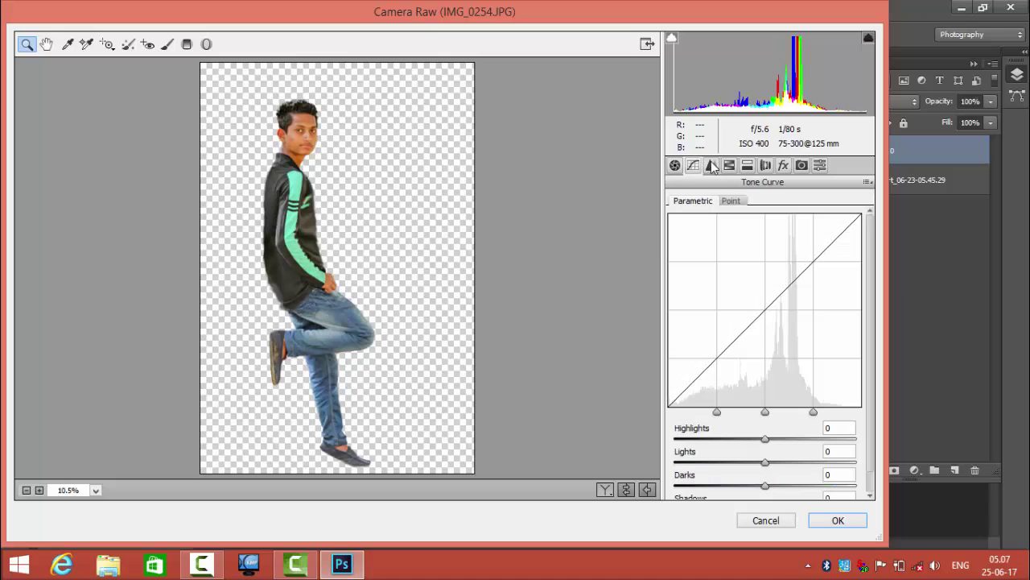
pyautogui.click(710, 165)
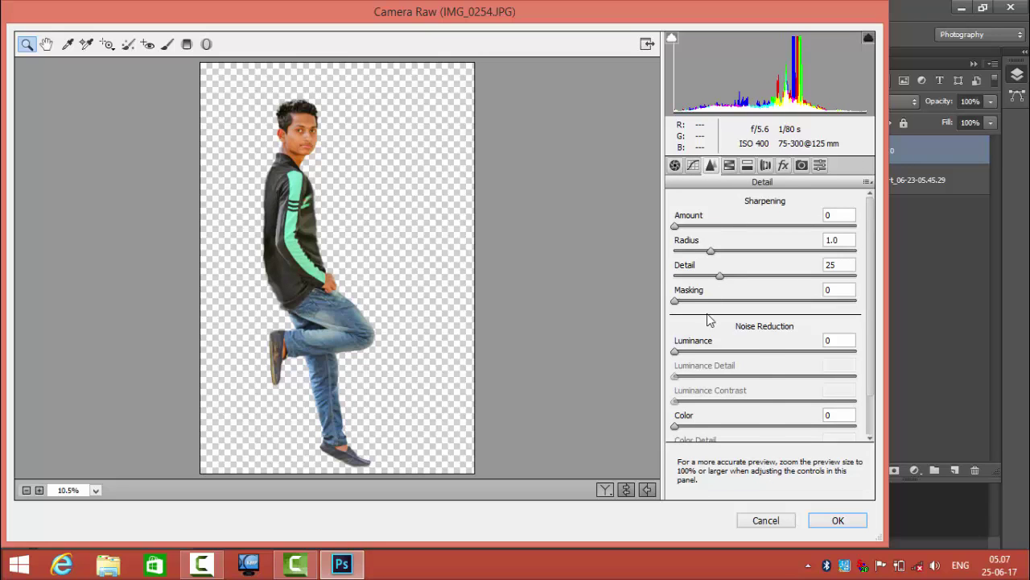
pyautogui.click(731, 167)
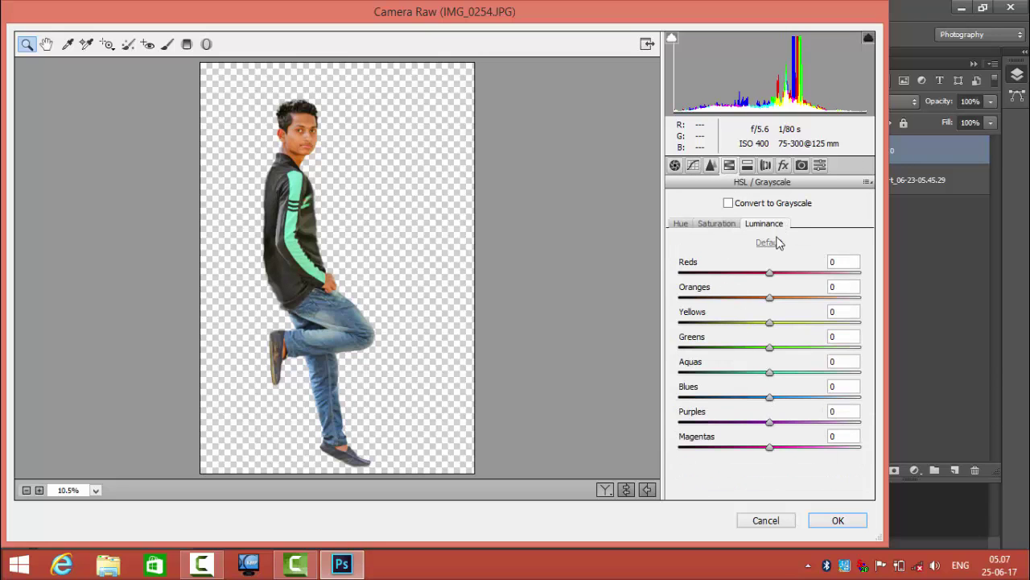
pyautogui.moveTo(770, 398); pyautogui.dragTo(712, 407)
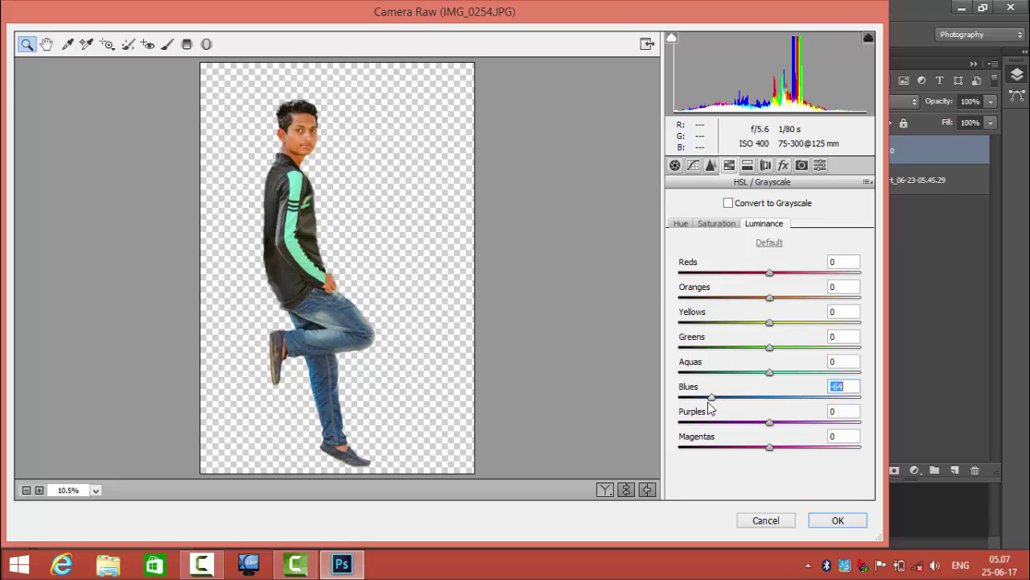
pyautogui.moveTo(745, 323)
pyautogui.mouseDown()
pyautogui.moveTo(804, 322)
pyautogui.moveTo(802, 301)
pyautogui.moveTo(792, 299)
pyautogui.mouseUp()
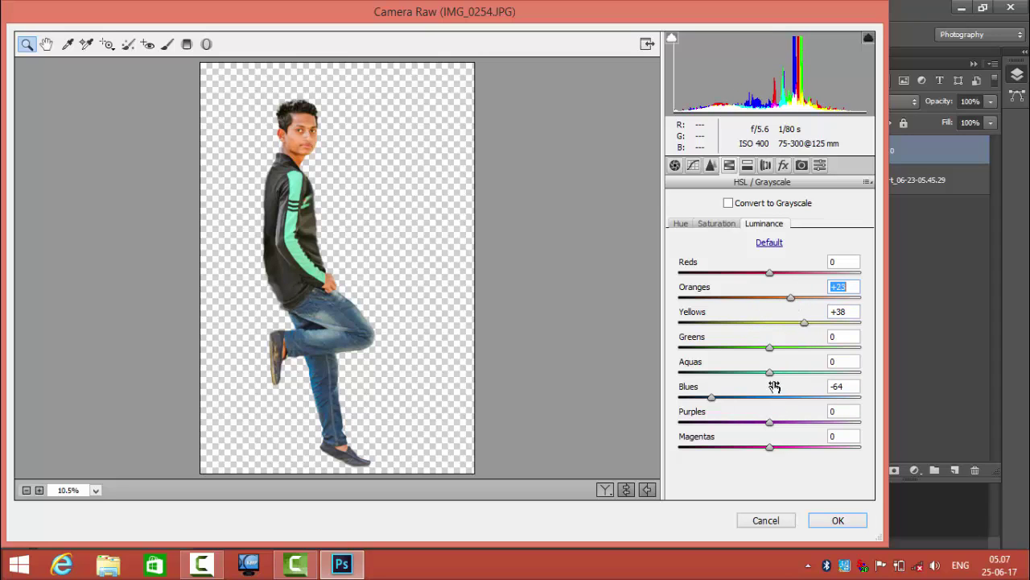
pyautogui.moveTo(770, 372)
pyautogui.mouseDown()
pyautogui.moveTo(739, 373)
pyautogui.moveTo(796, 373)
pyautogui.moveTo(712, 373)
pyautogui.mouseUp()
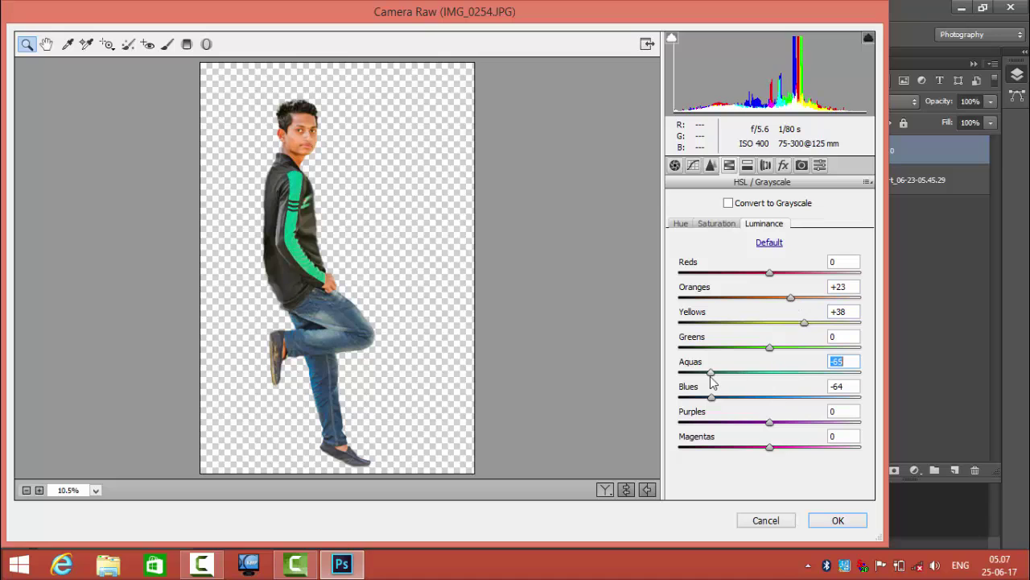
# - Set HSL hue tweaks (Blues -8, Yellows -17) and luminance noise reduction to 23
pyautogui.click(706, 170)
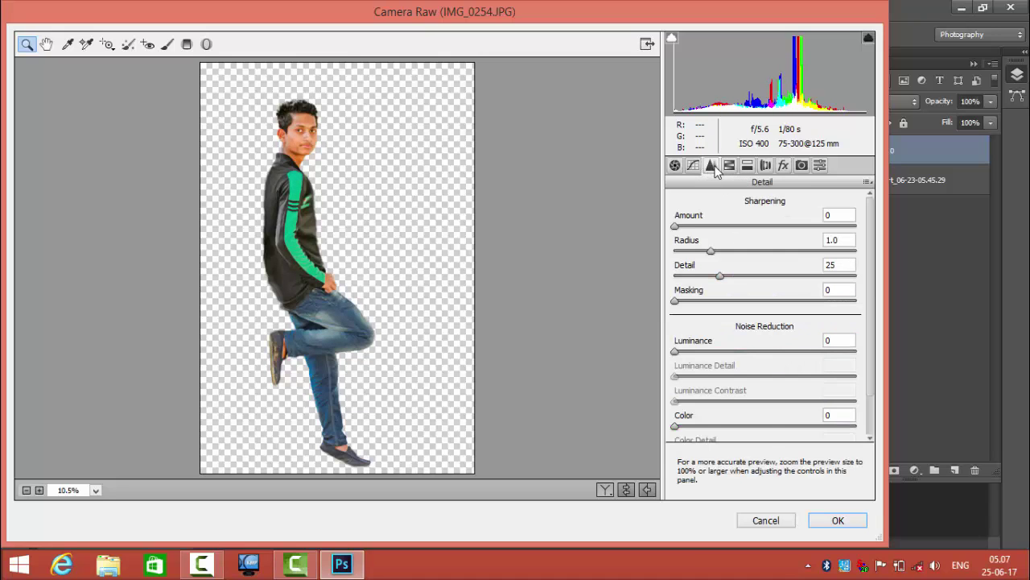
pyautogui.click(728, 167)
pyautogui.click(680, 223)
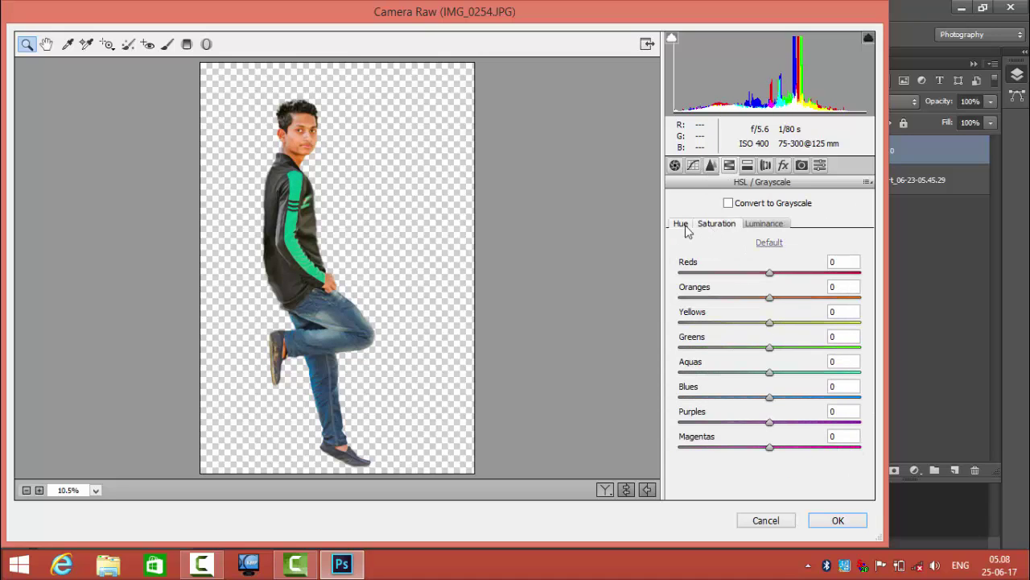
pyautogui.moveTo(771, 405)
pyautogui.mouseDown()
pyautogui.moveTo(735, 402)
pyautogui.moveTo(805, 407)
pyautogui.moveTo(762, 405)
pyautogui.mouseUp()
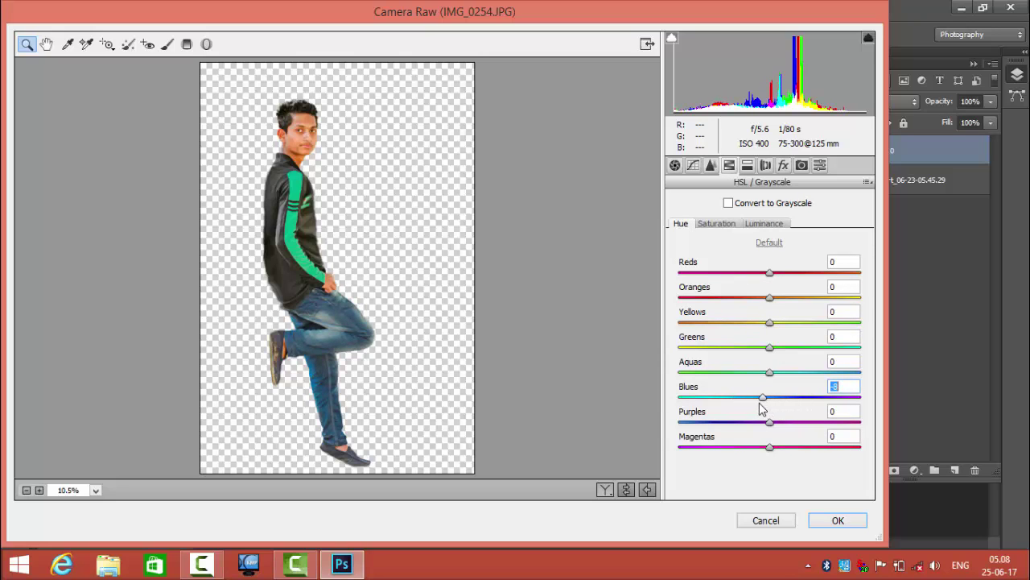
pyautogui.moveTo(772, 299)
pyautogui.mouseDown()
pyautogui.moveTo(787, 301)
pyautogui.moveTo(771, 301)
pyautogui.moveTo(794, 324)
pyautogui.moveTo(755, 324)
pyautogui.mouseUp()
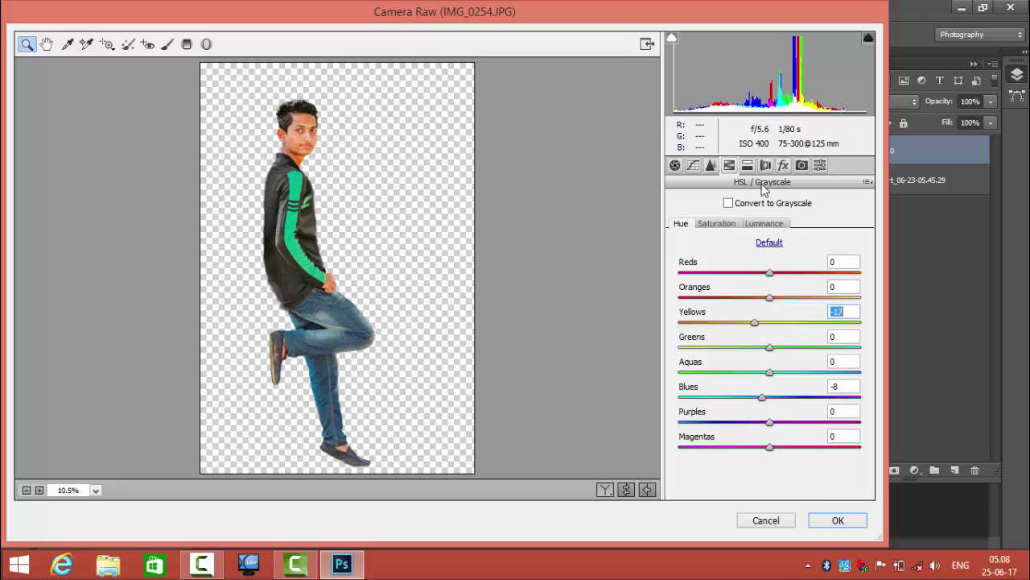
pyautogui.hotkey('ctrl', 'alt', '3')
pyautogui.moveTo(699, 352); pyautogui.dragTo(721, 352)
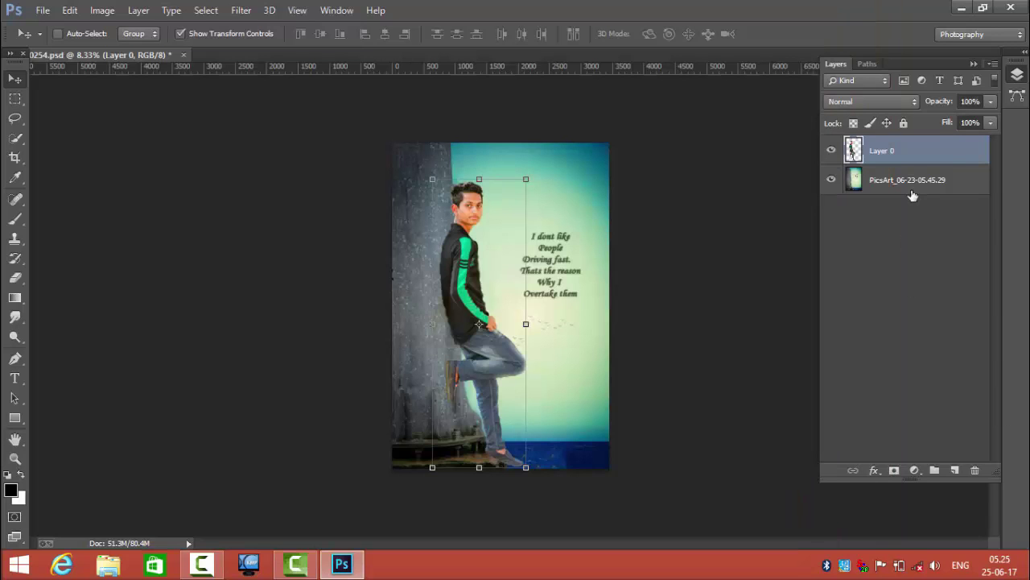
# - Open Camera Raw on the PicsArt layer, lift its shadows and set Blacks to +1
pyautogui.click(912, 193)
pyautogui.click(241, 9)
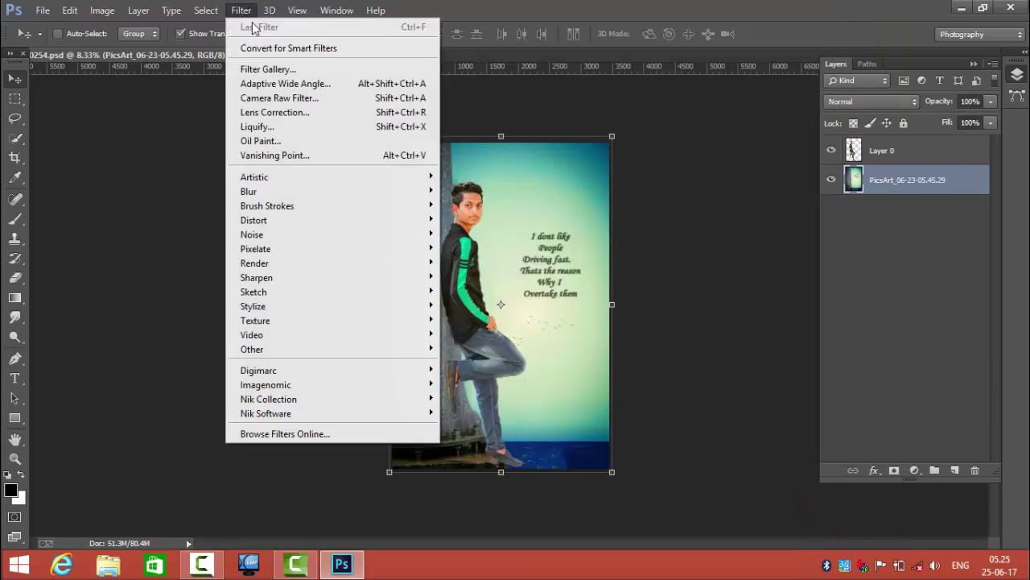
pyautogui.click(263, 85)
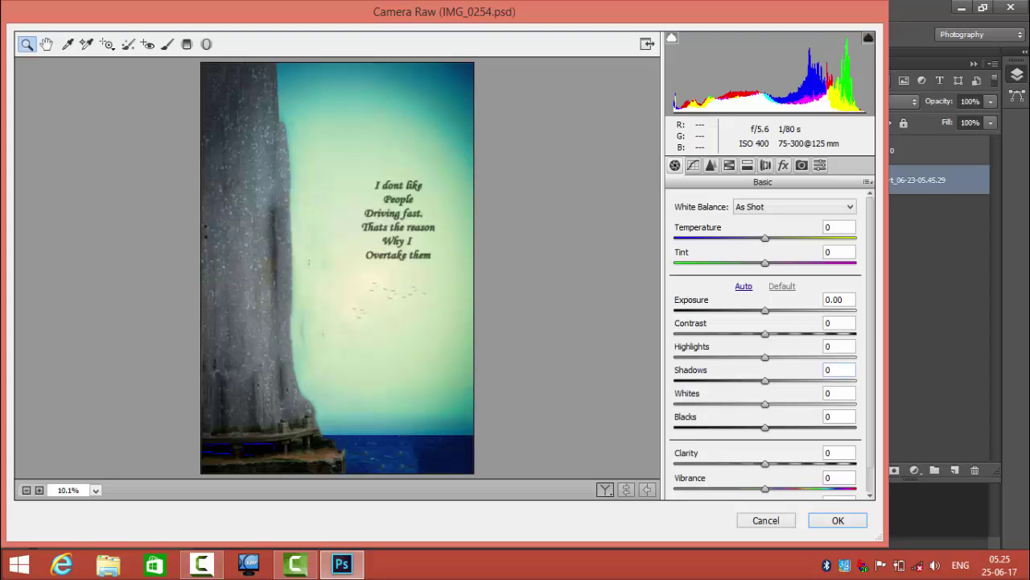
pyautogui.scroll(-1, 875, 449)
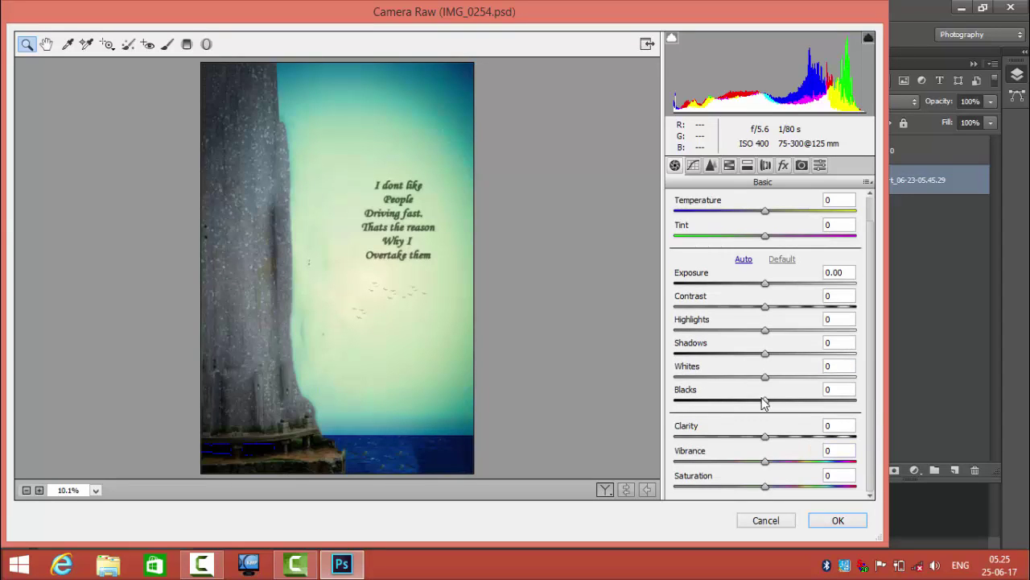
pyautogui.moveTo(763, 402); pyautogui.dragTo(761, 406)
pyautogui.moveTo(766, 355); pyautogui.dragTo(780, 361)
pyautogui.scroll(1, 780, 361)
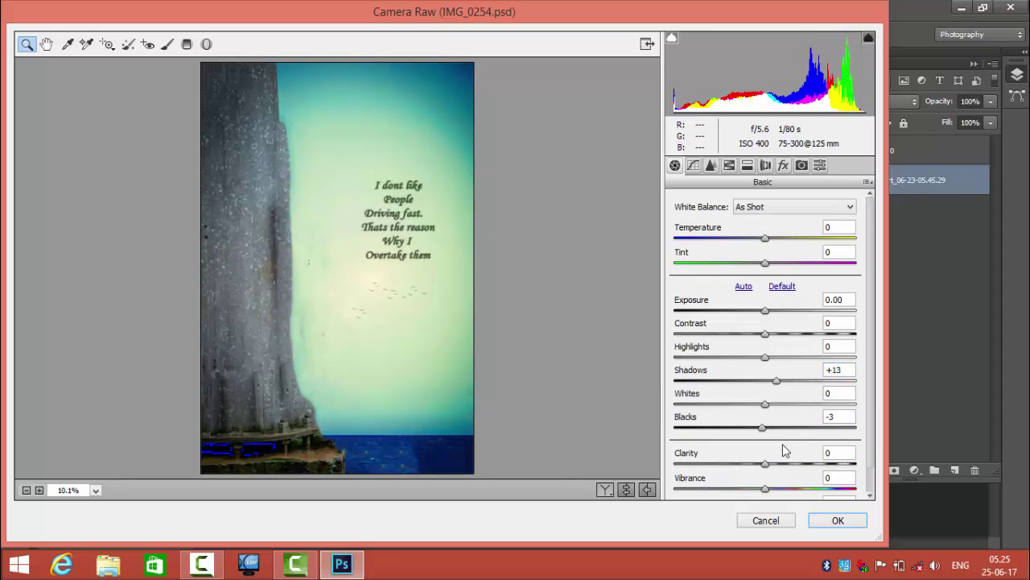
pyautogui.moveTo(767, 429)
pyautogui.mouseDown()
pyautogui.moveTo(784, 398)
pyautogui.moveTo(759, 399)
pyautogui.moveTo(777, 398)
pyautogui.mouseUp()
# - Set Oranges saturation +10, Blues saturation 0 and luminance noise reduction 31, then apply
pyautogui.click(728, 165)
pyautogui.write('9')
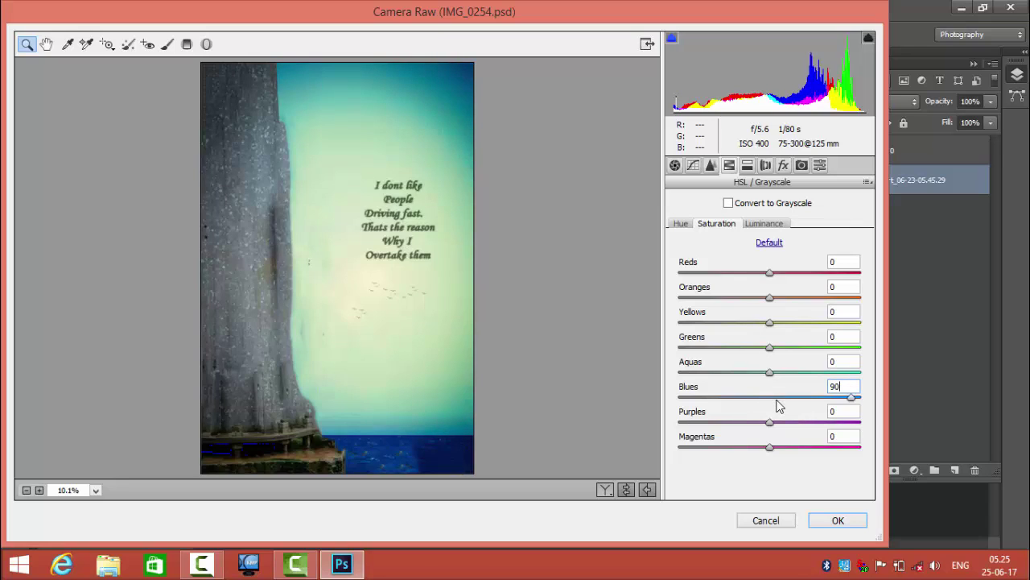
pyautogui.write('0')
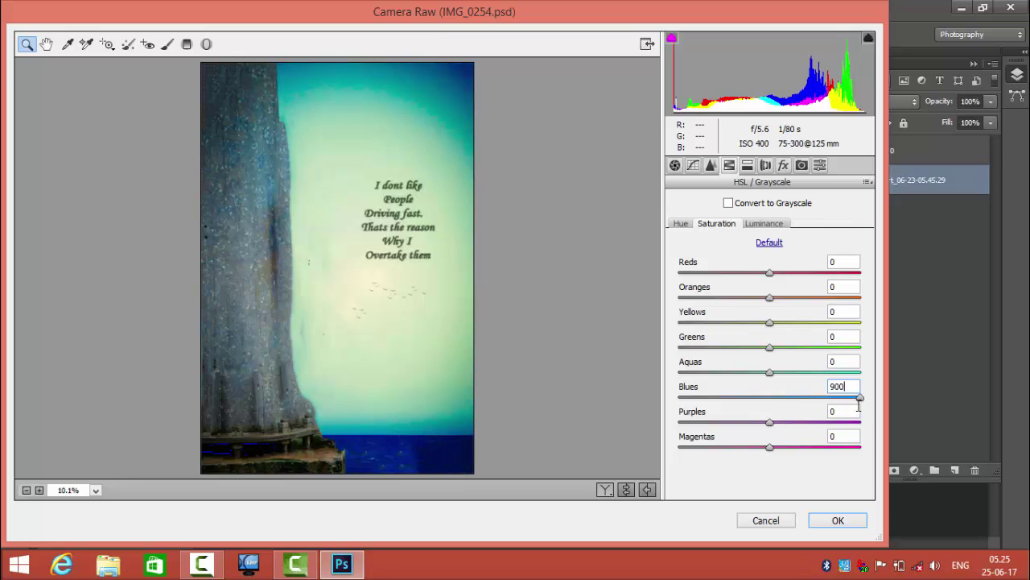
pyautogui.doubleClick(780, 395)
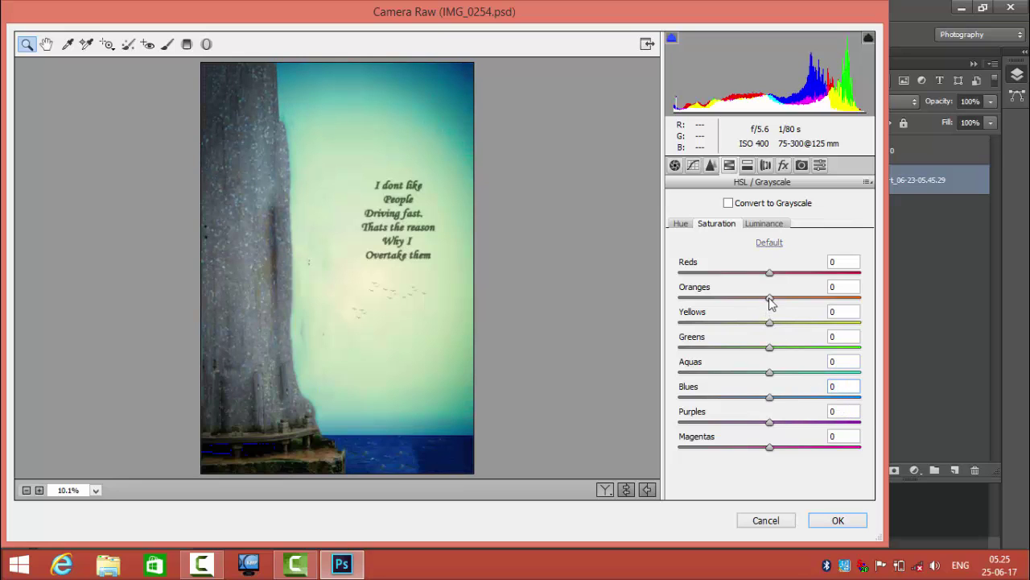
pyautogui.moveTo(771, 298); pyautogui.dragTo(794, 313)
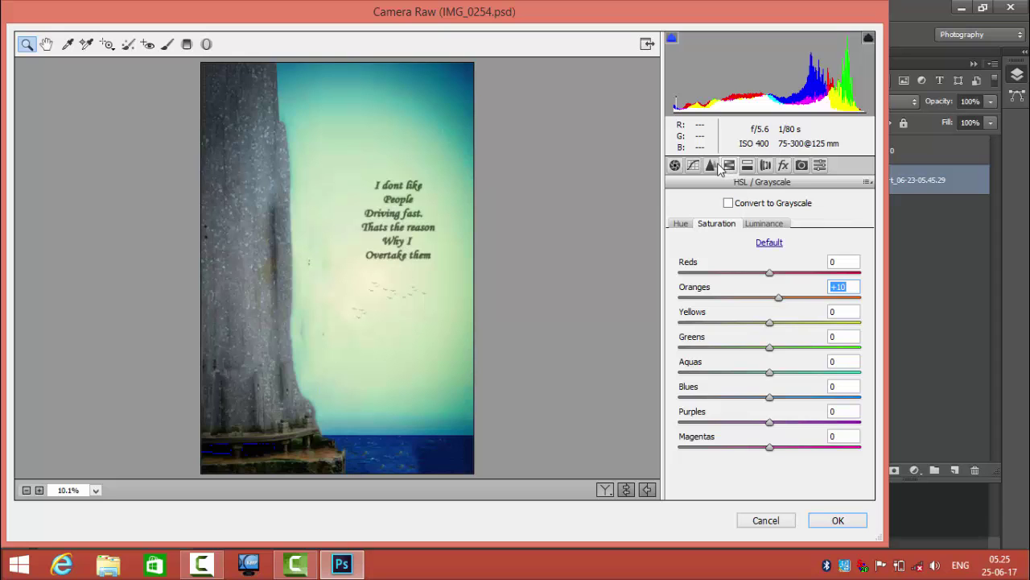
pyautogui.click(712, 165)
pyautogui.click(730, 351)
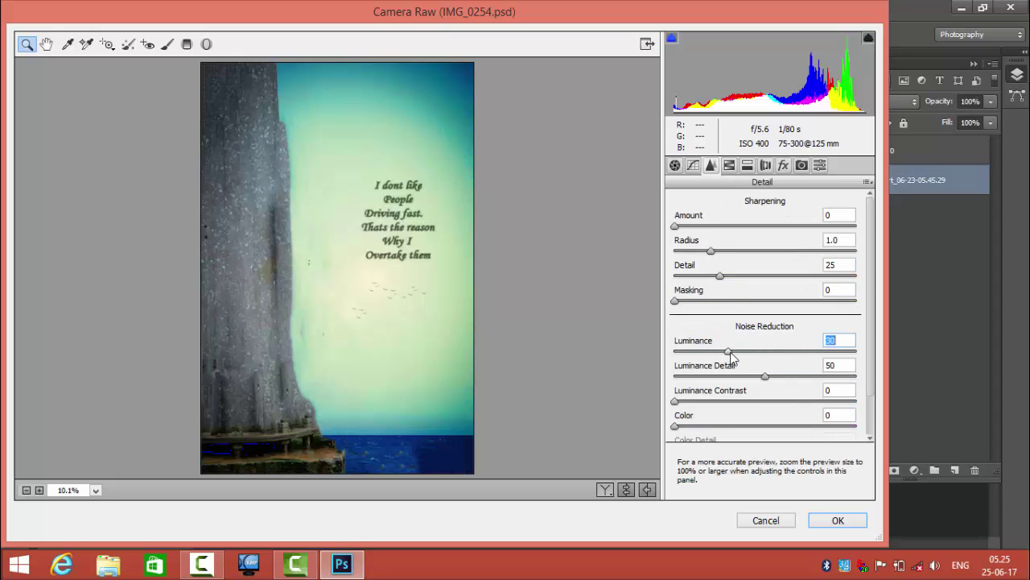
pyautogui.click(837, 520)
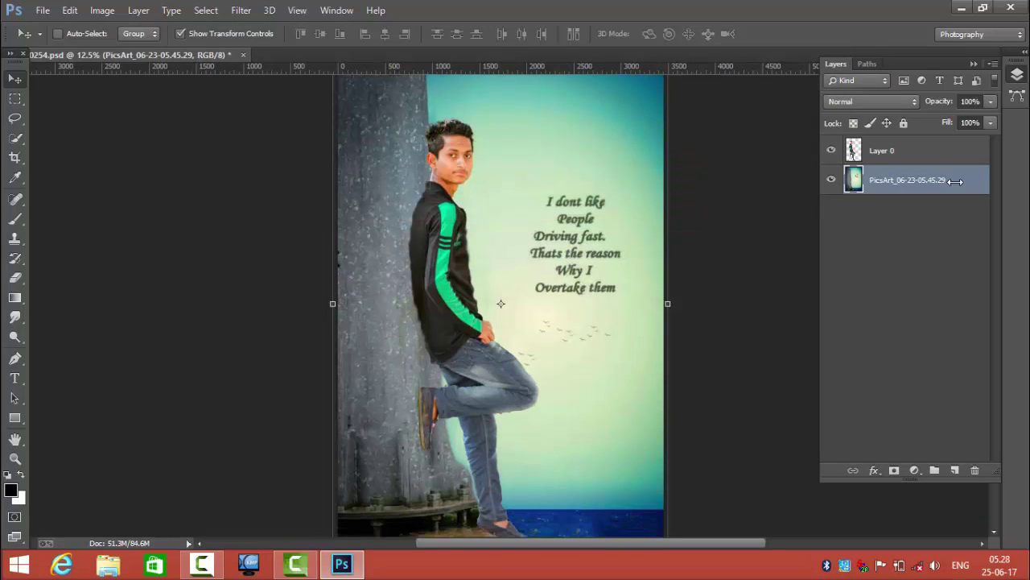
# - Place the light image as a linked layer and set its blend mode to Screen
pyautogui.click(41, 10)
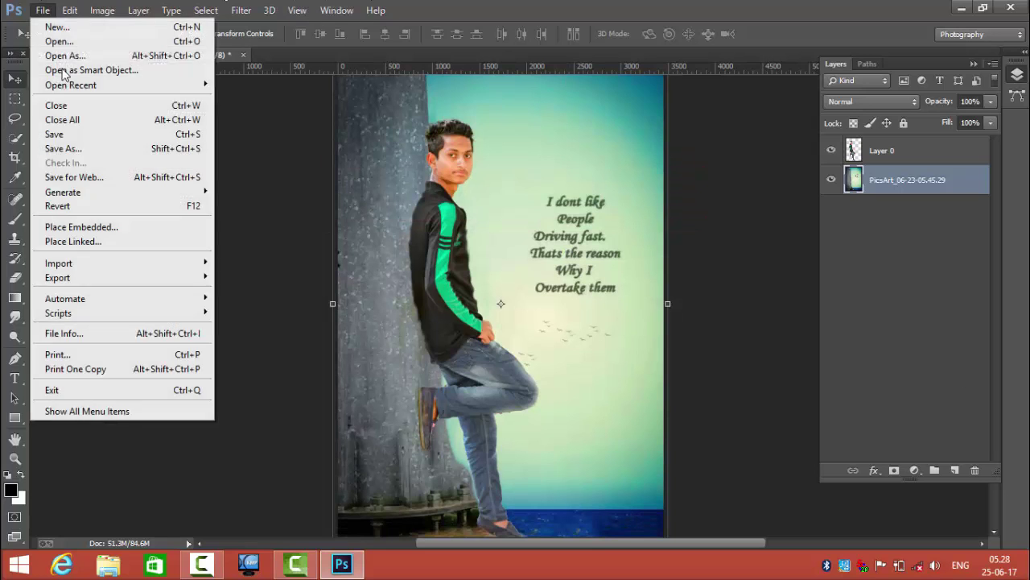
pyautogui.click(68, 242)
pyautogui.doubleClick(166, 142)
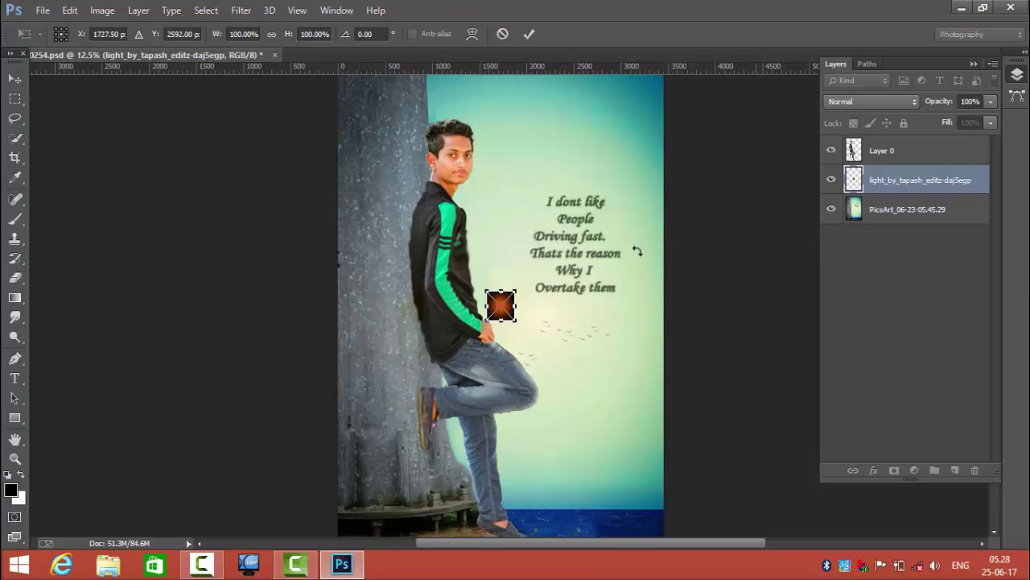
pyautogui.click(531, 34)
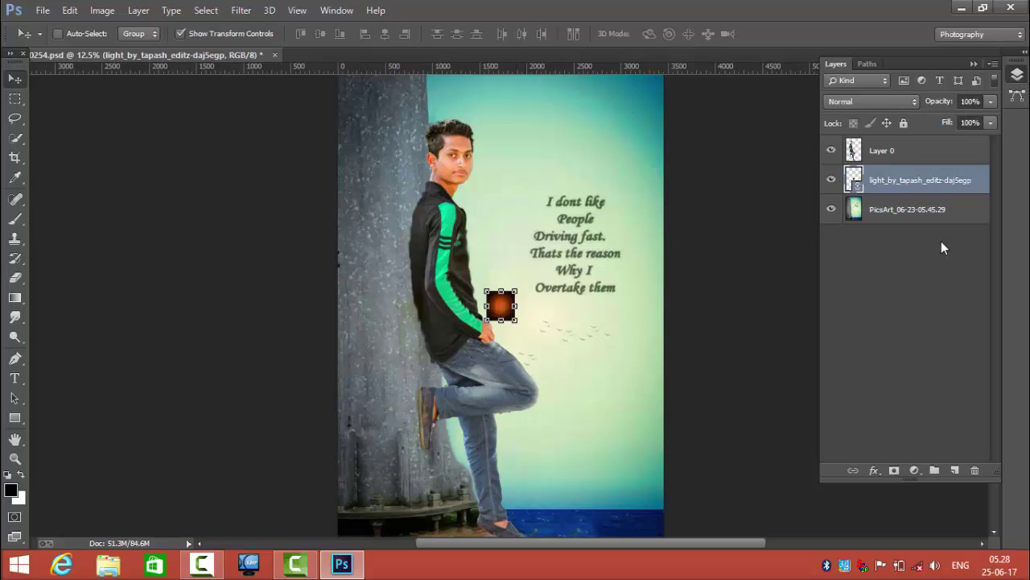
pyautogui.rightClick(847, 205)
pyautogui.click(627, 284)
pyautogui.click(862, 102)
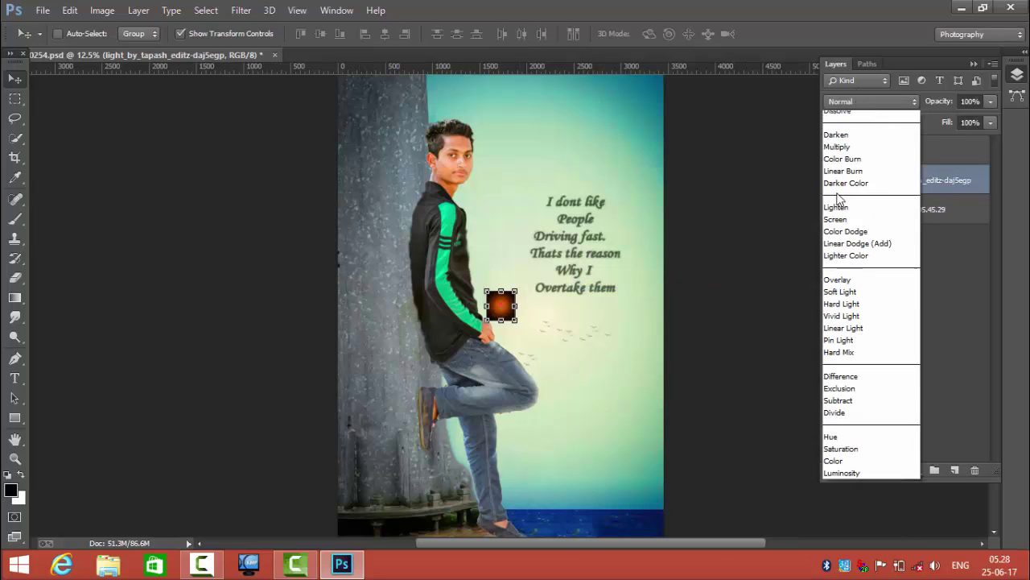
pyautogui.click(837, 238)
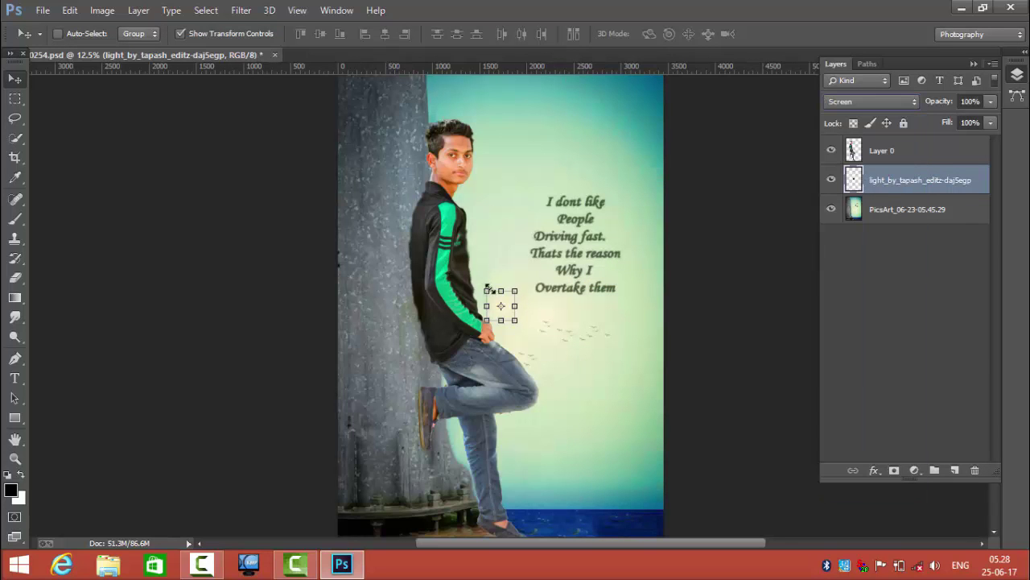
# - Scale and move the light glow so it sits behind the boy's head and upper body
pyautogui.moveTo(513, 288); pyautogui.dragTo(568, 237)
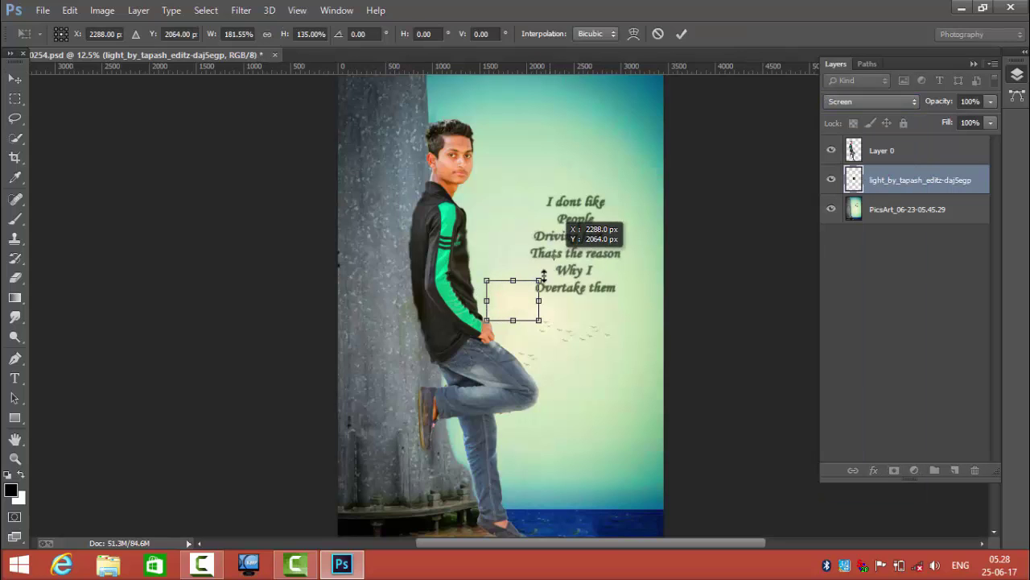
pyautogui.moveTo(567, 237)
pyautogui.mouseDown()
pyautogui.moveTo(545, 275)
pyautogui.moveTo(553, 279)
pyautogui.moveTo(608, 191)
pyautogui.mouseUp()
pyautogui.click(658, 34)
pyautogui.hotkey('ctrl', 't')
pyautogui.moveTo(492, 385)
pyautogui.mouseDown()
pyautogui.moveTo(470, 316)
pyautogui.moveTo(458, 318)
pyautogui.mouseUp()
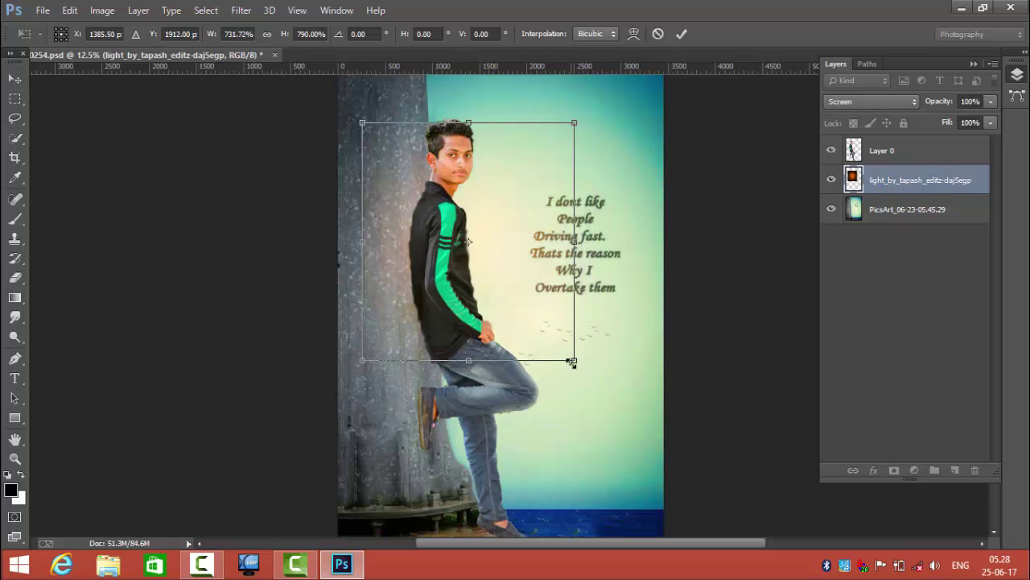
pyautogui.moveTo(572, 362); pyautogui.dragTo(540, 340)
pyautogui.moveTo(495, 278); pyautogui.dragTo(479, 248)
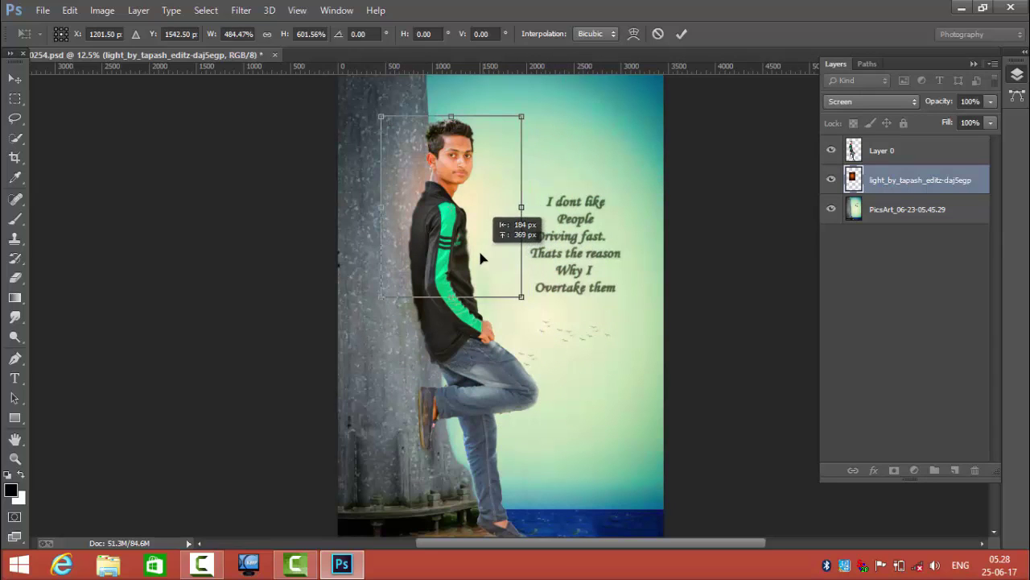
pyautogui.moveTo(521, 296); pyautogui.dragTo(529, 316)
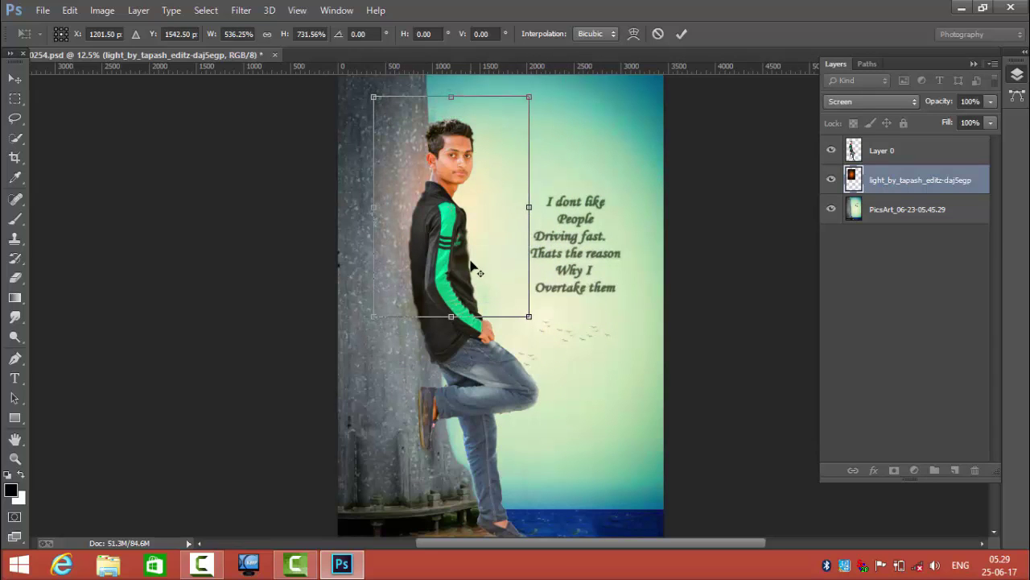
pyautogui.moveTo(472, 265)
pyautogui.mouseDown()
pyautogui.moveTo(486, 269)
pyautogui.moveTo(493, 303)
pyautogui.mouseUp()
pyautogui.press('Return')
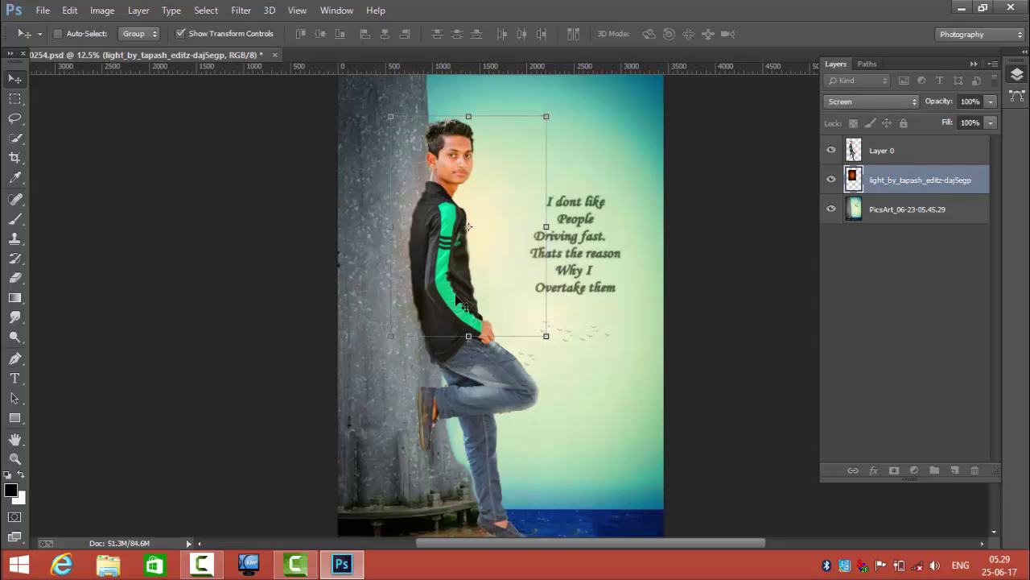
# - Blur the light layer with a ~60.7 px Gaussian Blur and lower its opacity to 82%
pyautogui.click(245, 10)
pyautogui.moveTo(248, 191)
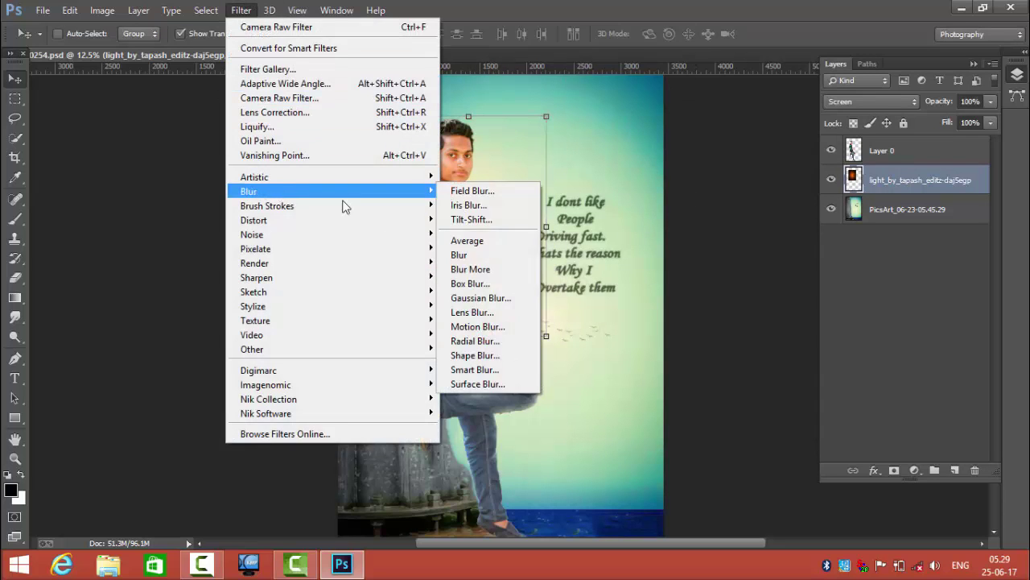
pyautogui.click(459, 298)
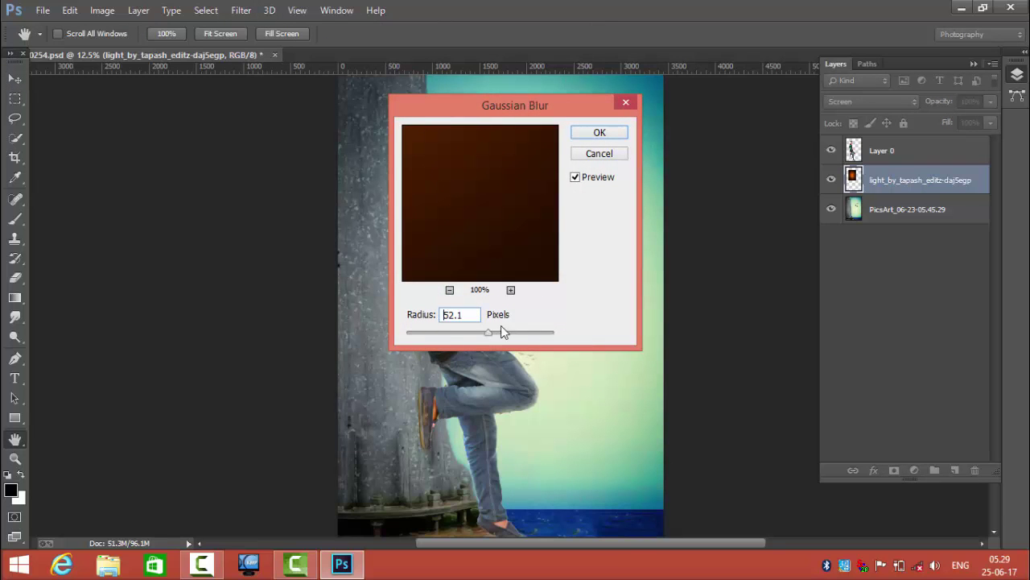
pyautogui.moveTo(501, 332); pyautogui.dragTo(491, 331)
pyautogui.moveTo(547, 106); pyautogui.dragTo(730, 86)
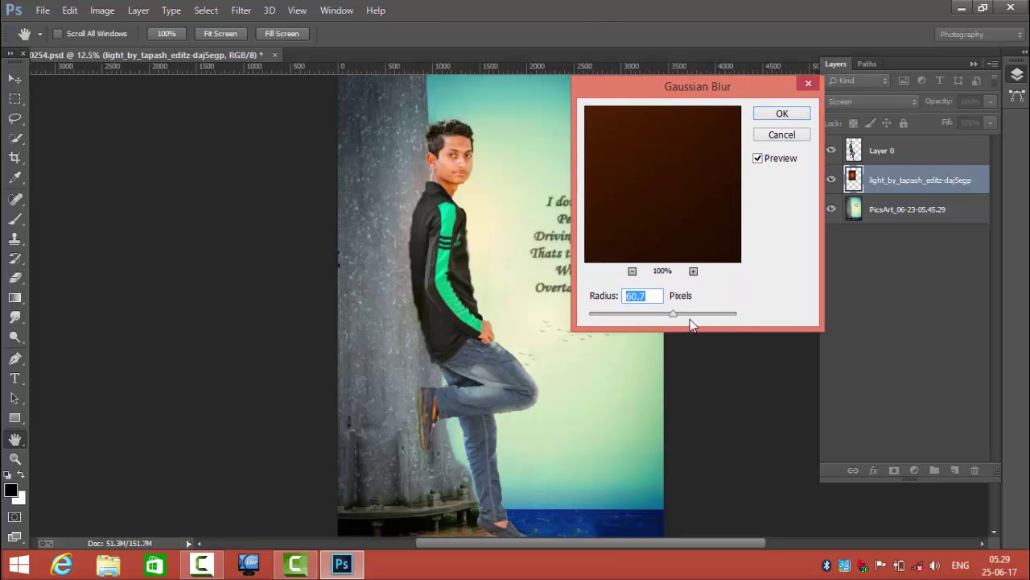
pyautogui.click(780, 115)
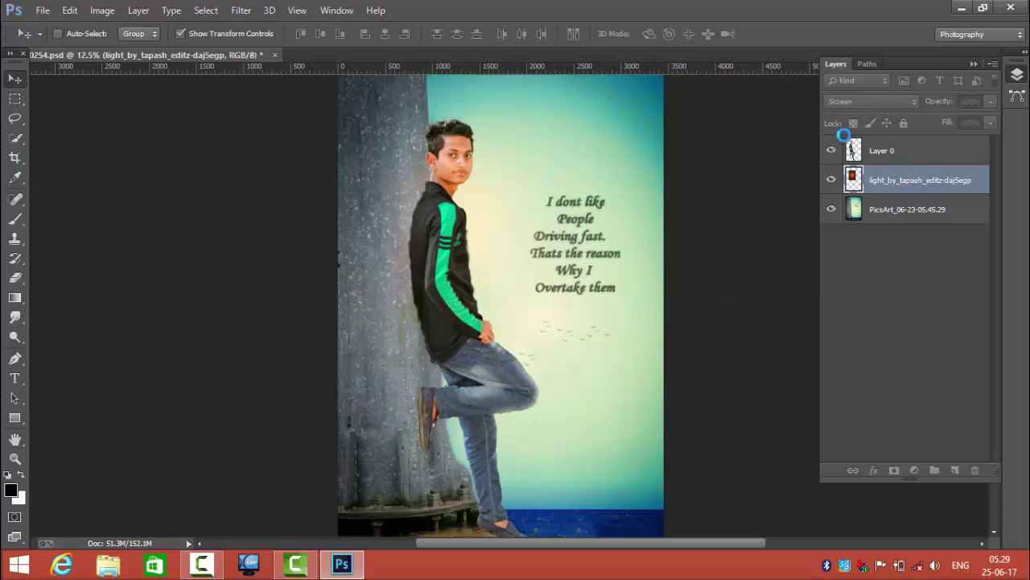
pyautogui.click(990, 102)
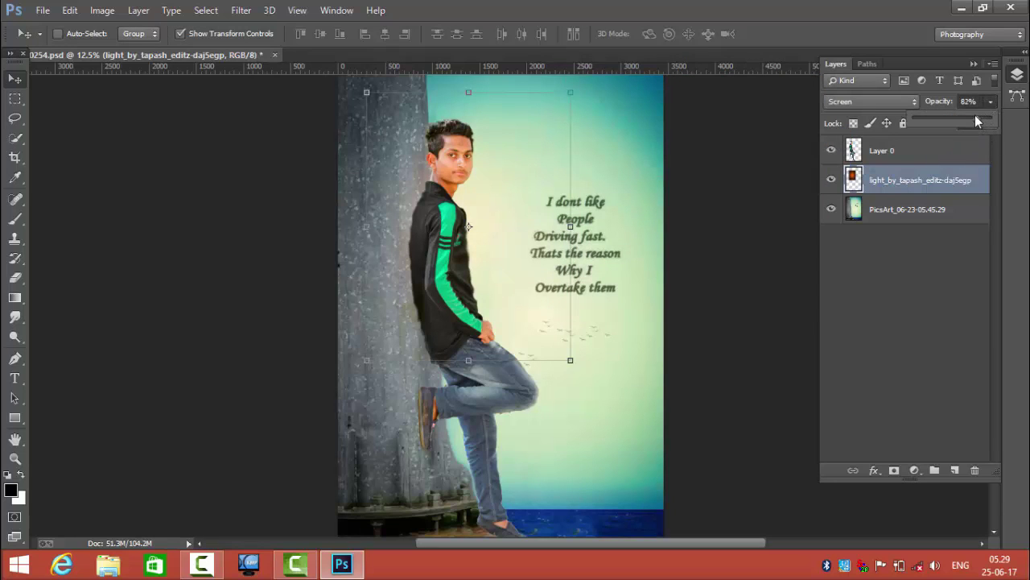
pyautogui.click(951, 283)
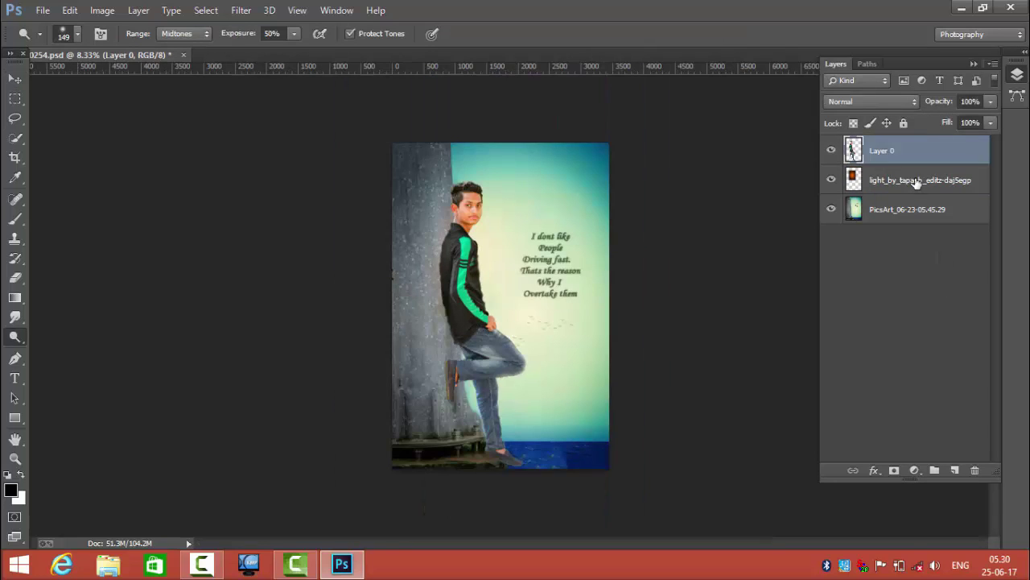
# - Merge the light layer down, flatten the image and unlock the background as Layer 0
pyautogui.click(909, 179)
pyautogui.rightClick(910, 179)
pyautogui.click(613, 436)
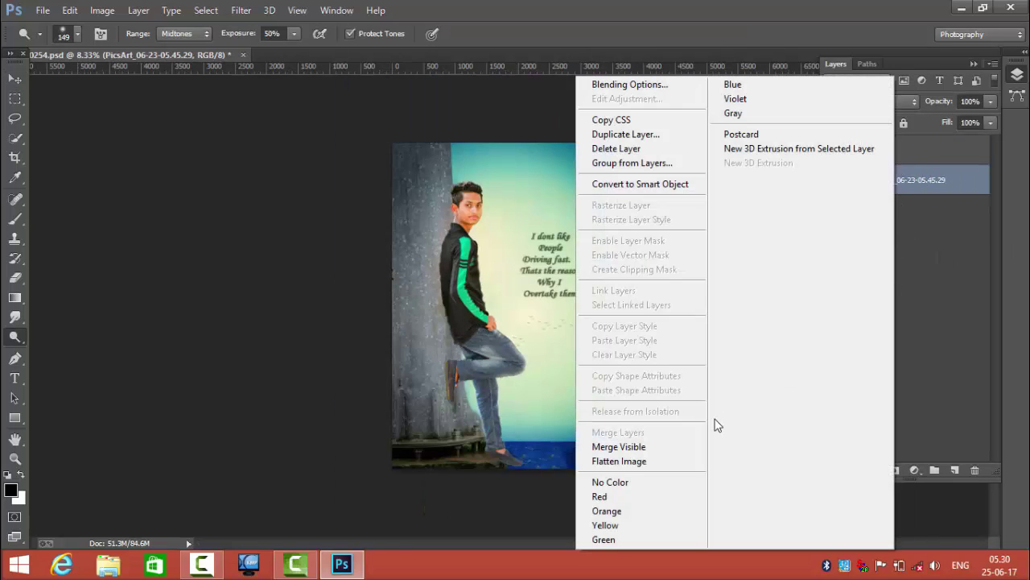
pyautogui.click(644, 462)
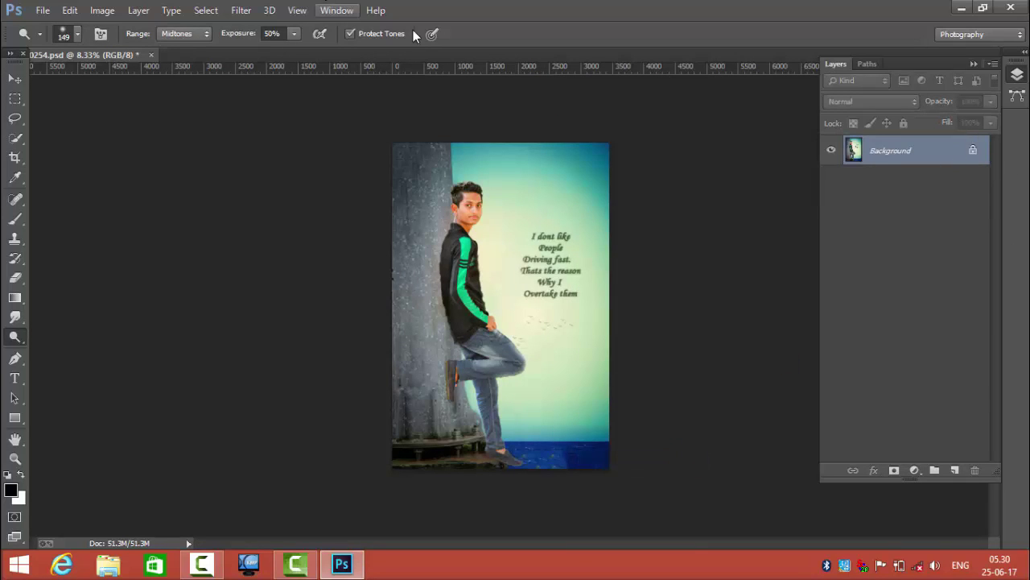
pyautogui.click(974, 153)
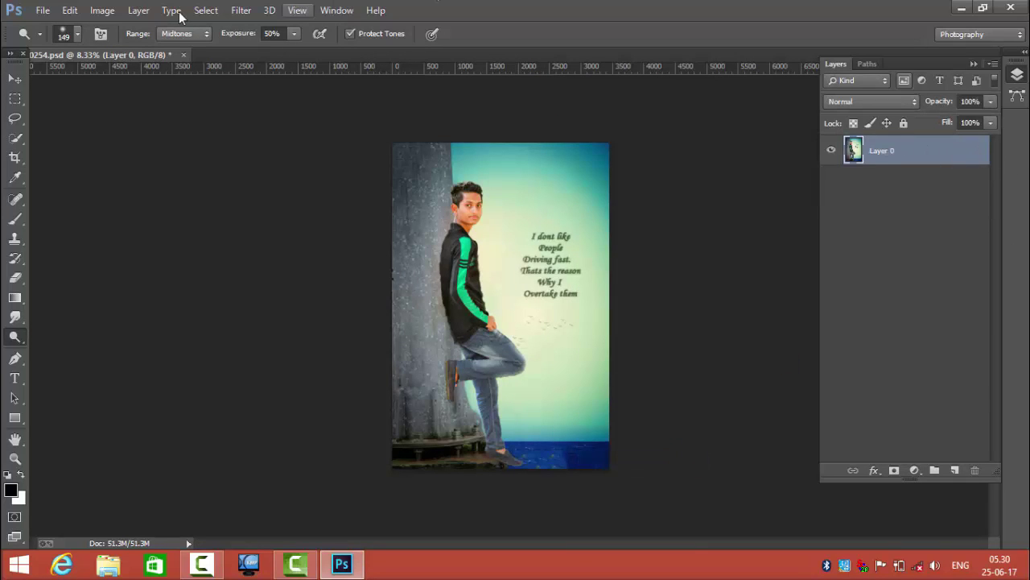
pyautogui.click(241, 10)
# - In Camera Raw, set Blacks +21, Shadows -12, Clarity +13 and Contrast -14
pyautogui.click(282, 97)
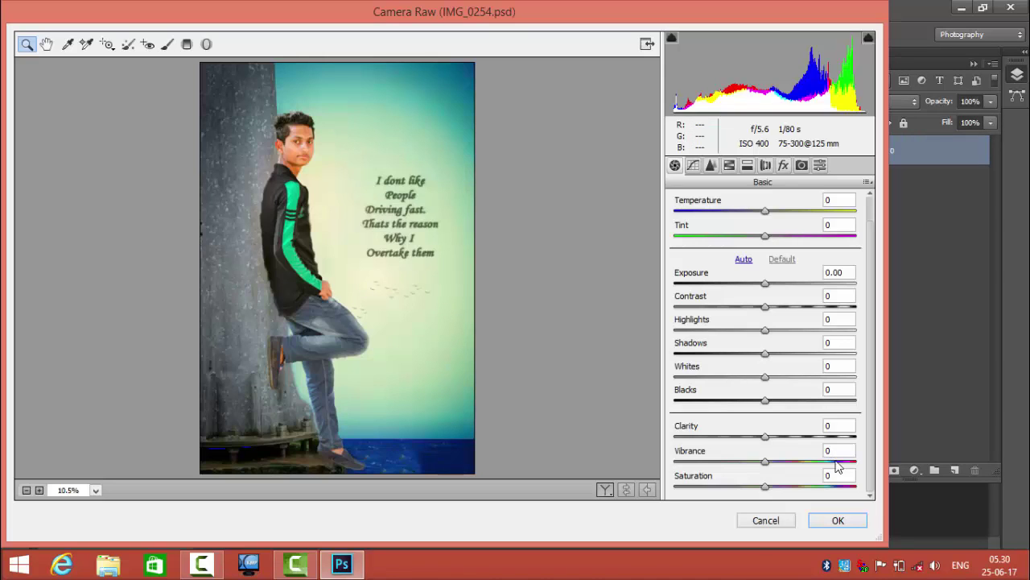
pyautogui.moveTo(769, 437); pyautogui.dragTo(762, 436)
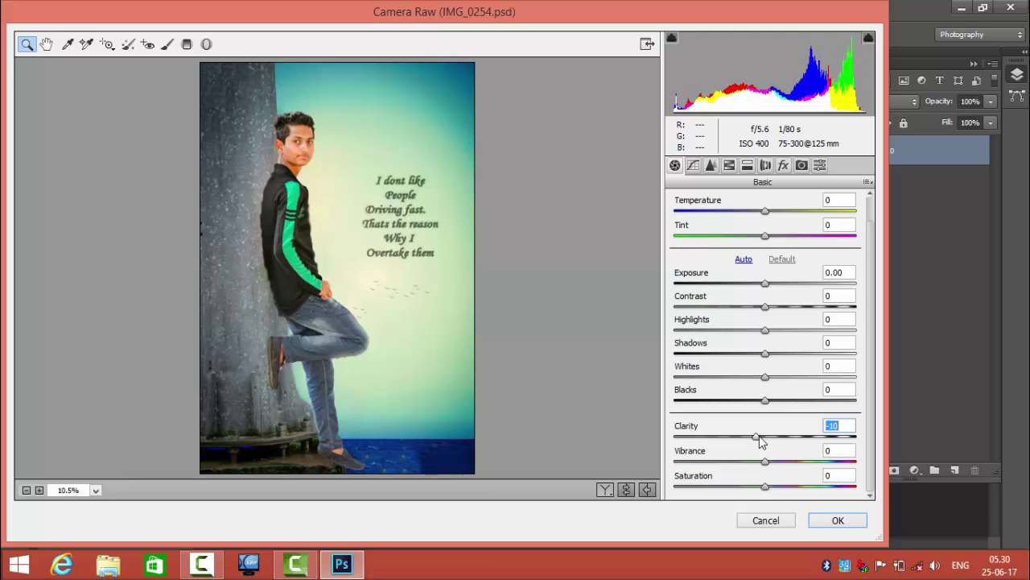
pyautogui.write('0')
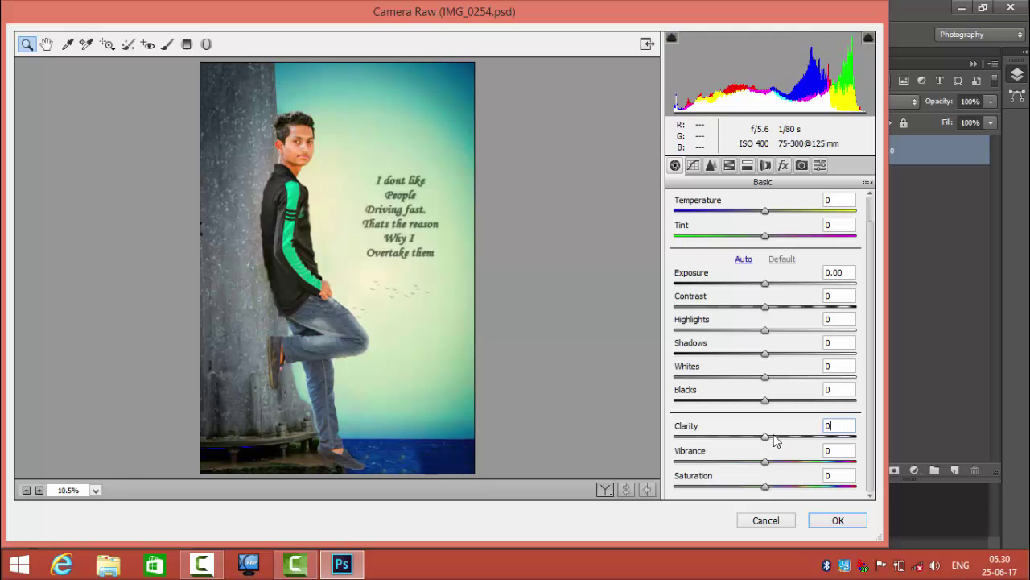
pyautogui.moveTo(765, 400); pyautogui.dragTo(771, 401)
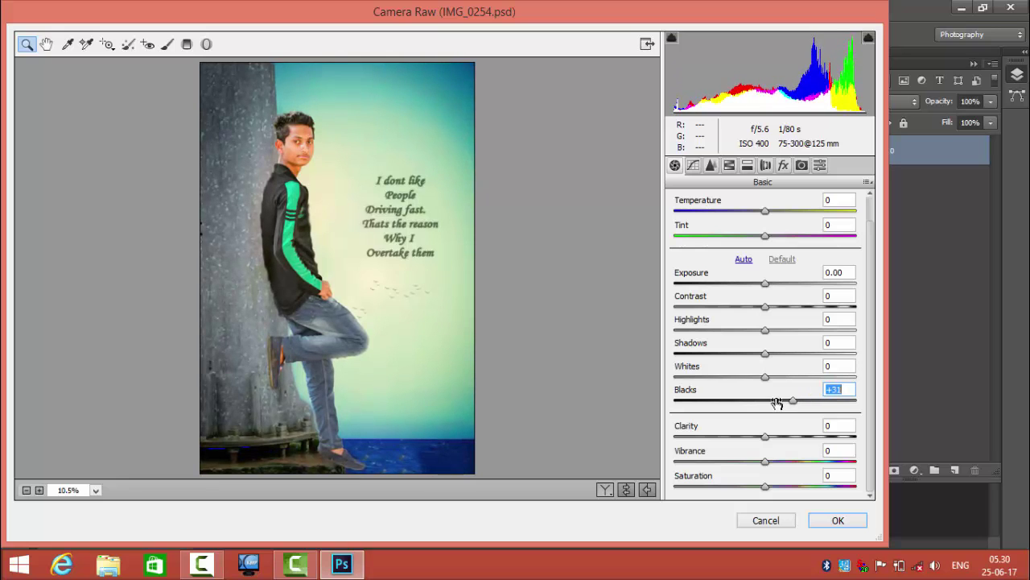
pyautogui.moveTo(771, 402); pyautogui.dragTo(784, 400)
pyautogui.moveTo(765, 352)
pyautogui.mouseDown()
pyautogui.moveTo(785, 352)
pyautogui.moveTo(756, 354)
pyautogui.mouseUp()
pyautogui.moveTo(766, 437); pyautogui.dragTo(778, 436)
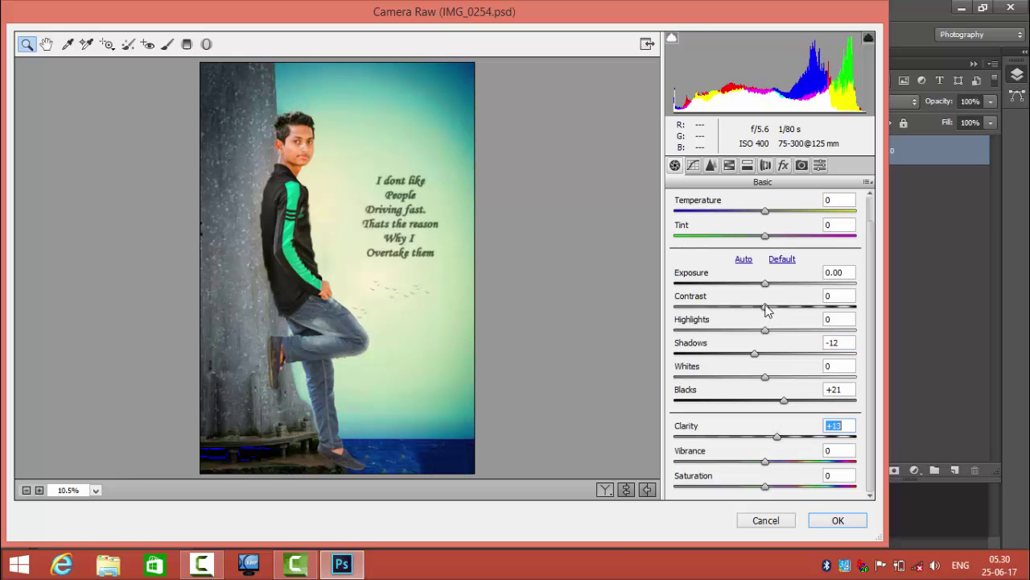
pyautogui.moveTo(766, 307)
pyautogui.mouseDown()
pyautogui.moveTo(782, 307)
pyautogui.moveTo(753, 308)
pyautogui.moveTo(789, 338)
pyautogui.moveTo(766, 338)
pyautogui.moveTo(783, 340)
pyautogui.mouseUp()
# - Adjust HSL luminance to Blues +27 and Yellows -22, darken oranges, then apply the grade
pyautogui.click(728, 165)
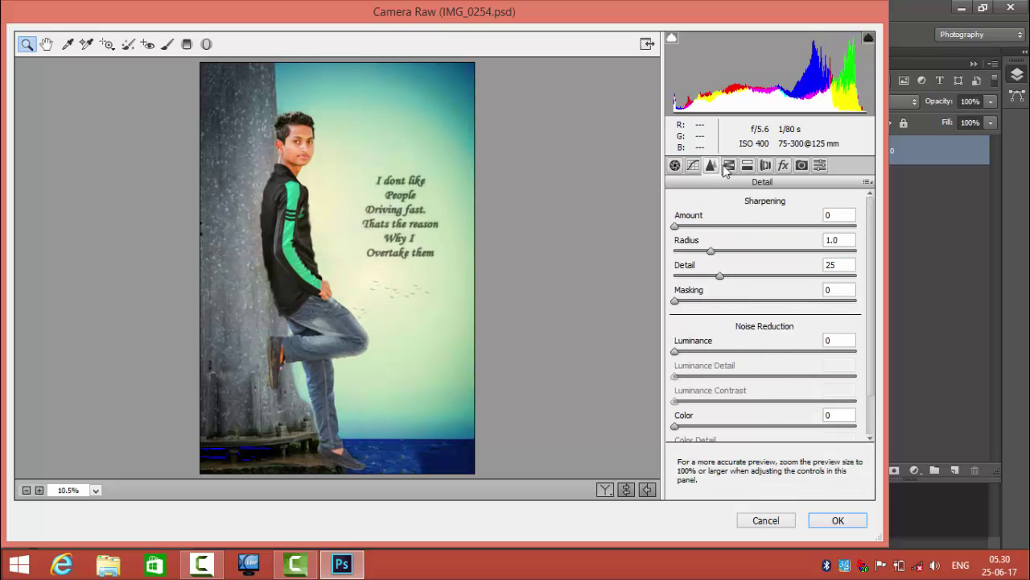
pyautogui.click(729, 166)
pyautogui.click(769, 226)
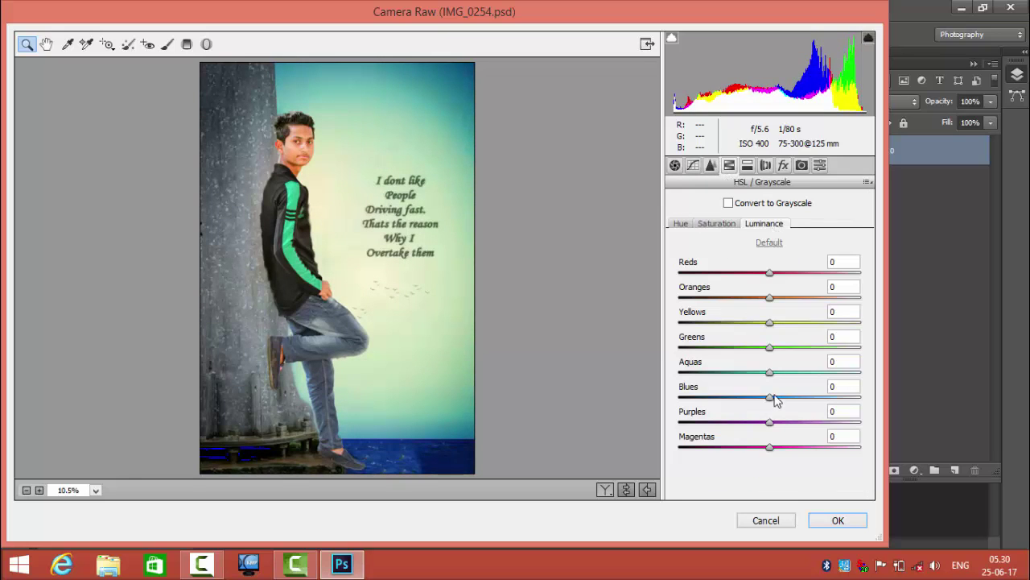
pyautogui.moveTo(770, 397)
pyautogui.mouseDown()
pyautogui.moveTo(742, 397)
pyautogui.moveTo(795, 400)
pyautogui.mouseUp()
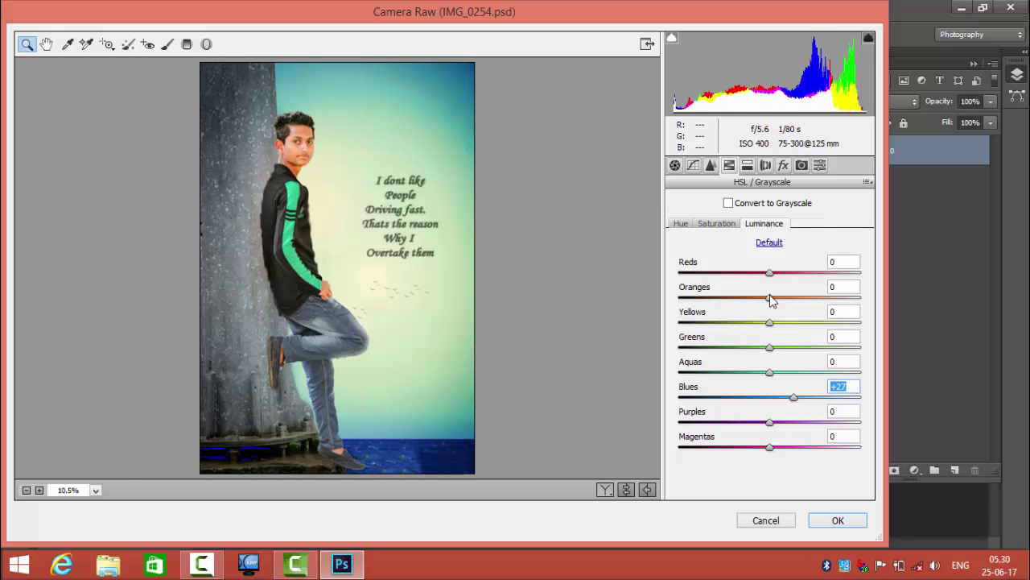
pyautogui.moveTo(770, 297)
pyautogui.mouseDown()
pyautogui.moveTo(791, 364)
pyautogui.moveTo(750, 324)
pyautogui.mouseUp()
pyautogui.moveTo(769, 372)
pyautogui.mouseDown()
pyautogui.moveTo(786, 377)
pyautogui.moveTo(739, 366)
pyautogui.mouseUp()
pyautogui.click(696, 165)
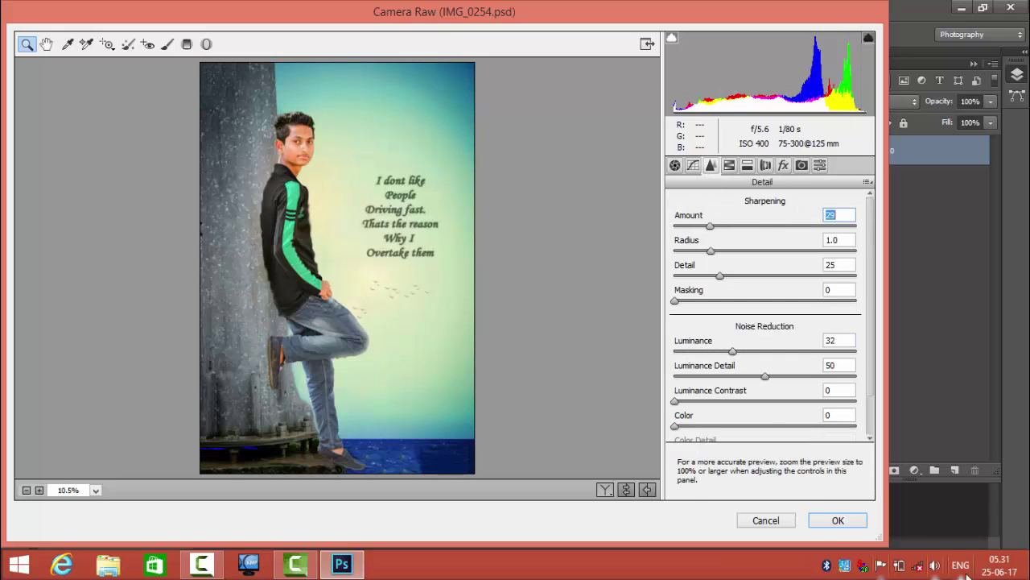
pyautogui.click(841, 520)
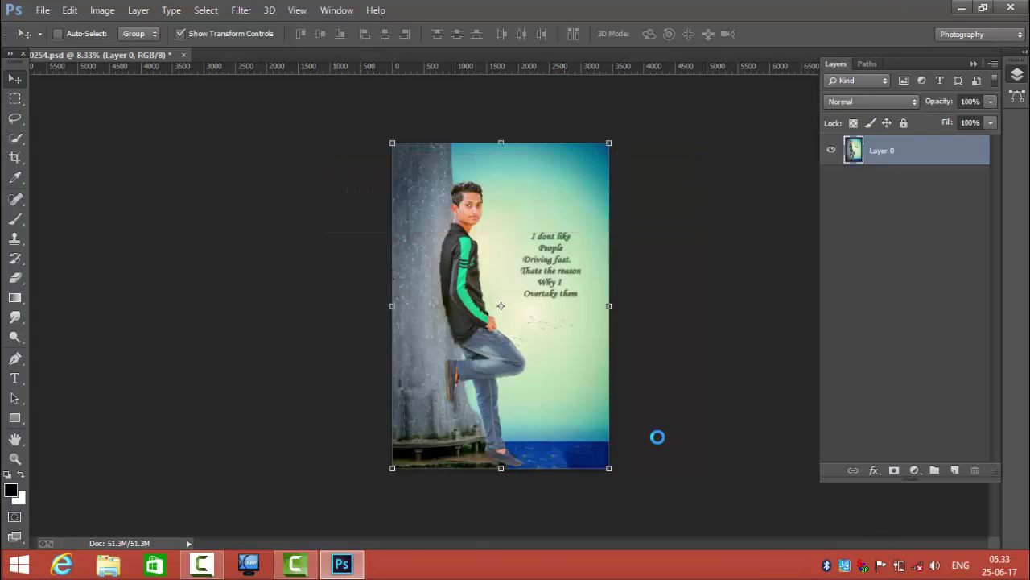
# - Select the Smudge tool with a 97 px brush and zoom in on the boy
pyautogui.hotkey('ctrl', '+')
pyautogui.click(18, 317)
pyautogui.rightClick(502, 217)
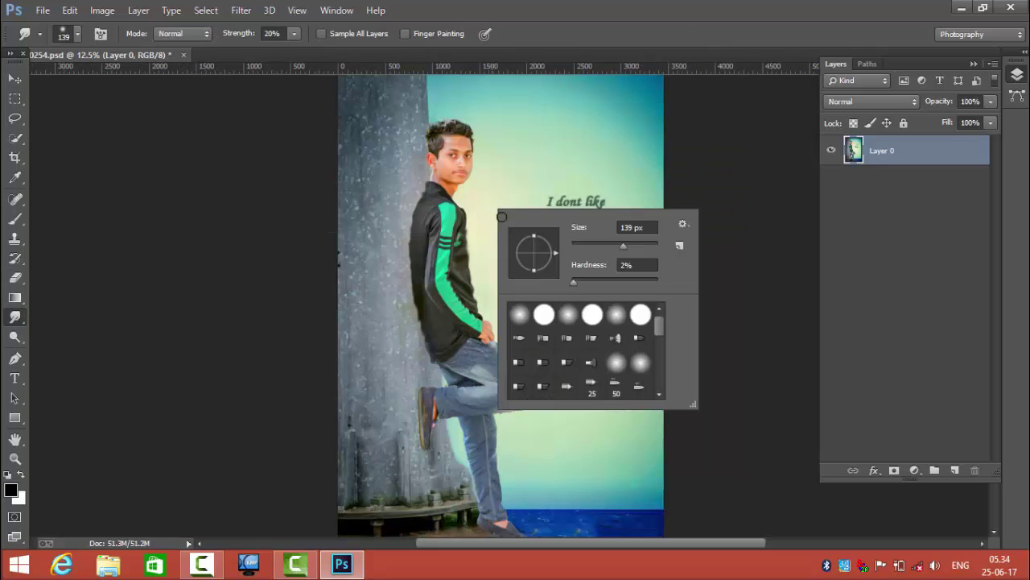
pyautogui.click(291, 38)
pyautogui.rightClick(475, 261)
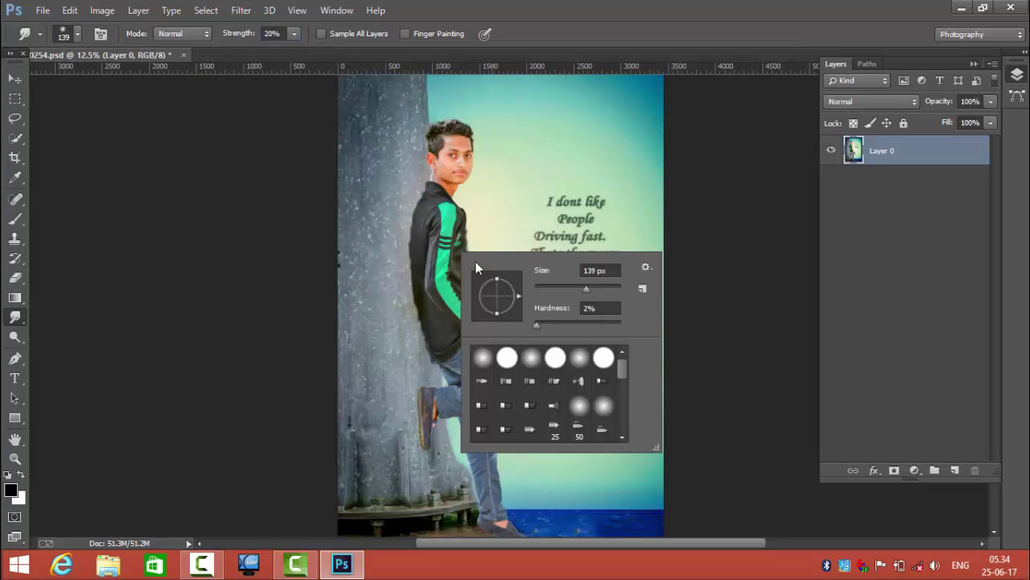
pyautogui.press('Escape')
pyautogui.hotkey('ctrl', '+')
pyautogui.hotkey('ctrl', '+')
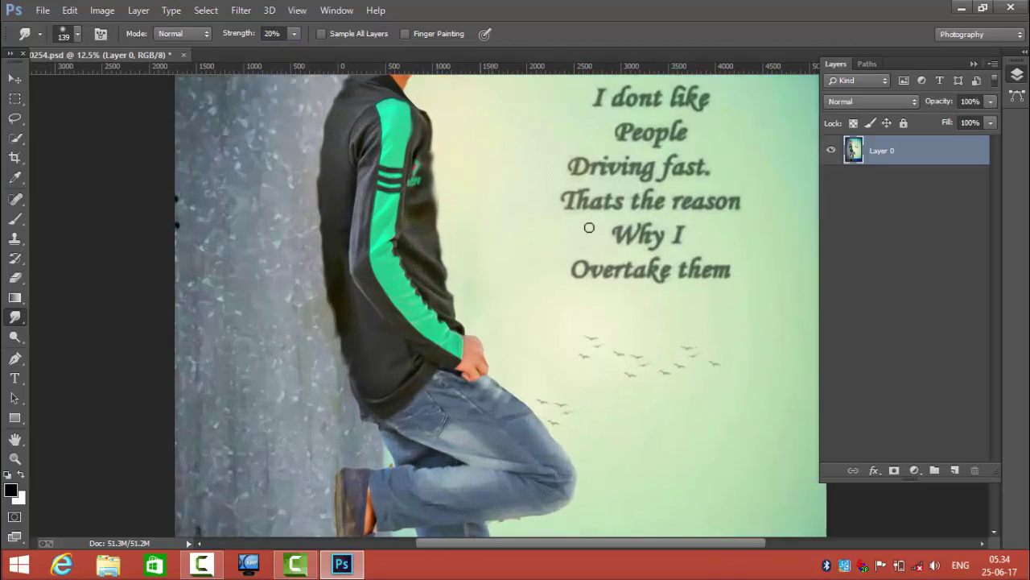
pyautogui.hotkey('ctrl', '+')
pyautogui.scroll(5, 538, 425)
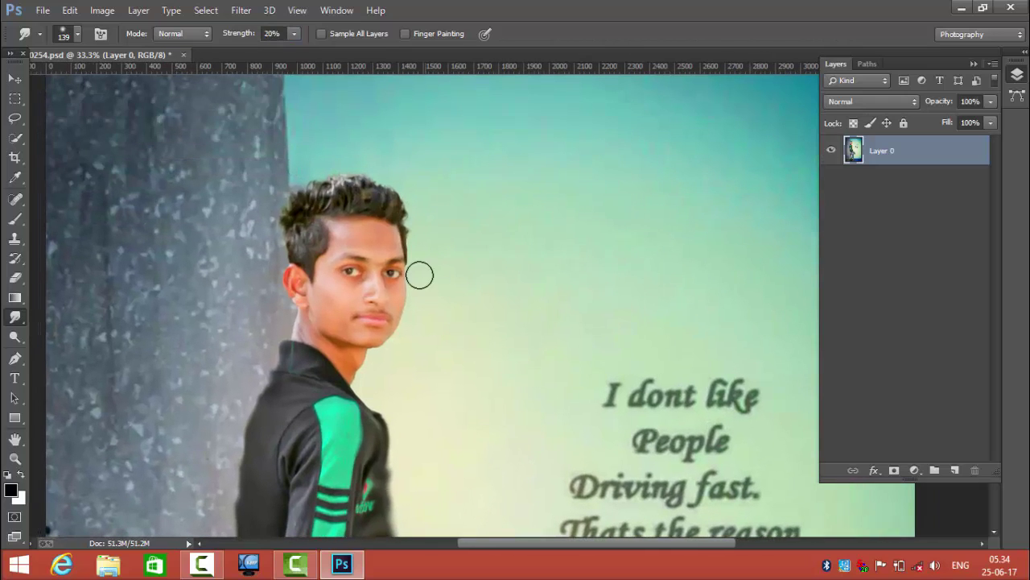
pyautogui.rightClick(474, 204)
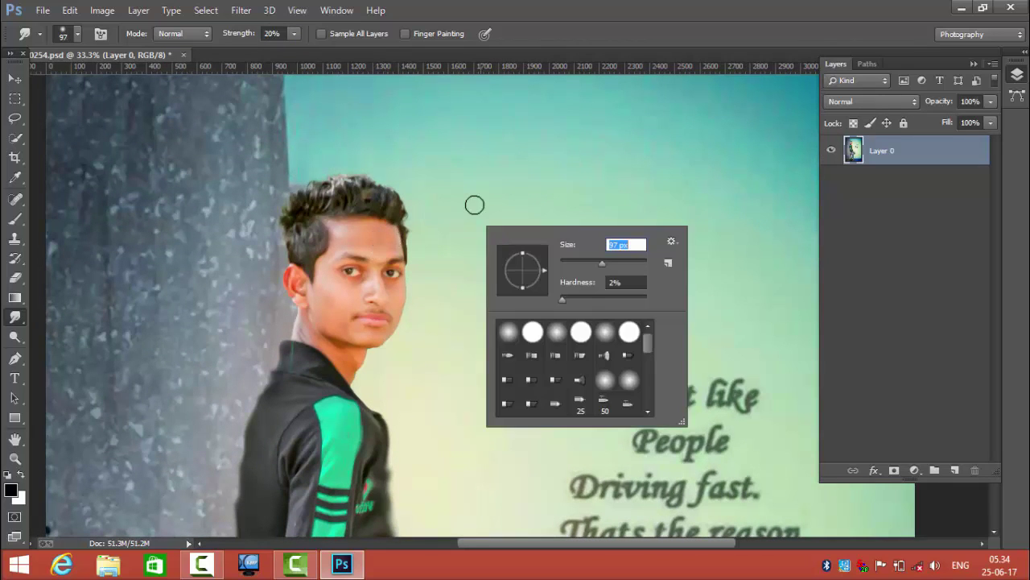
pyautogui.press('Return')
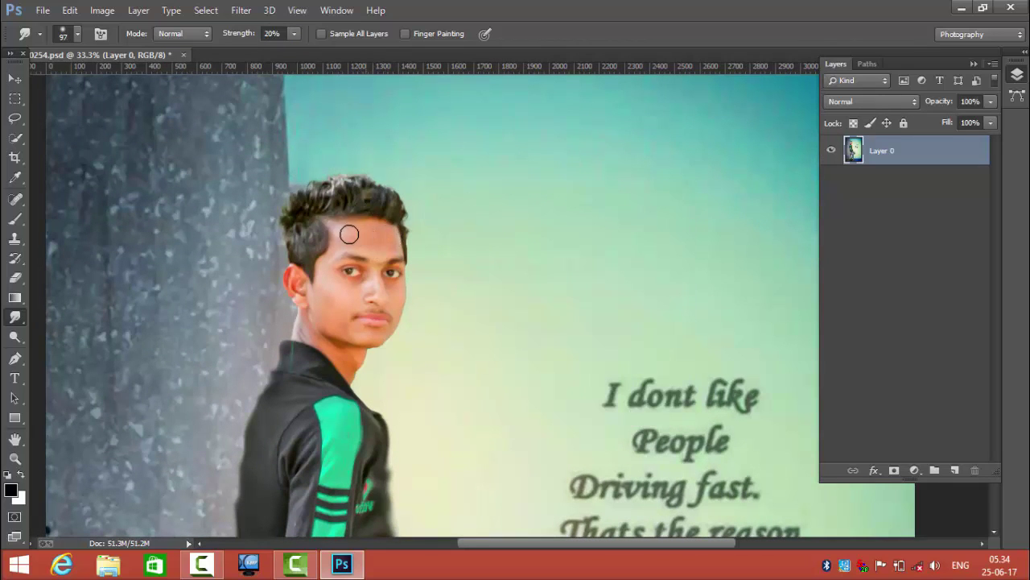
# - Smudge the hairline across the forehead, the hair edges, and down around the jaw and ear
pyautogui.moveTo(349, 235); pyautogui.dragTo(361, 233)
pyautogui.moveTo(389, 231); pyautogui.dragTo(392, 227)
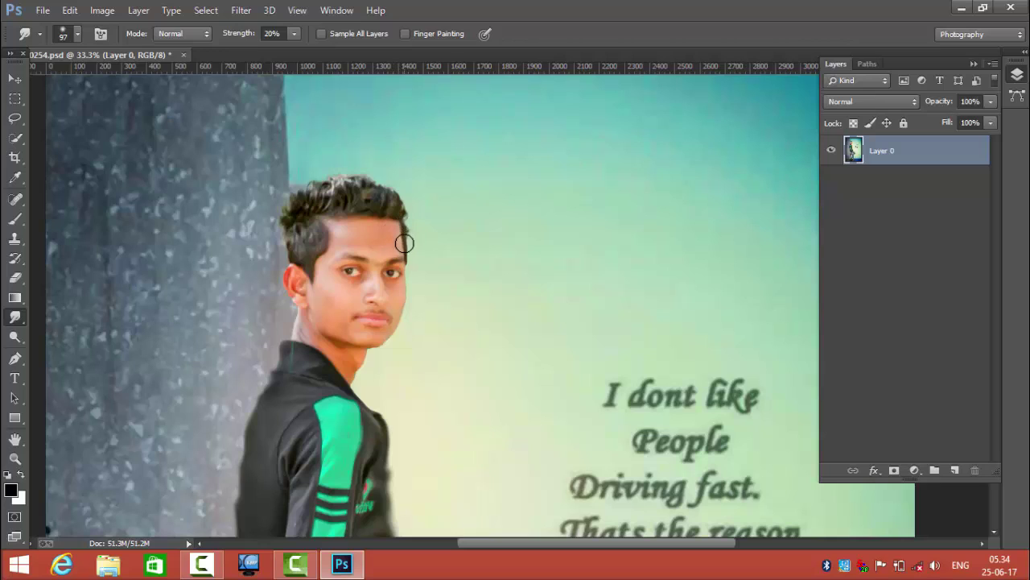
pyautogui.moveTo(394, 243)
pyautogui.mouseDown()
pyautogui.moveTo(401, 232)
pyautogui.moveTo(333, 233)
pyautogui.moveTo(318, 262)
pyautogui.moveTo(375, 232)
pyautogui.moveTo(349, 236)
pyautogui.moveTo(345, 250)
pyautogui.moveTo(380, 239)
pyautogui.mouseUp()
pyautogui.moveTo(315, 287)
pyautogui.mouseDown()
pyautogui.moveTo(324, 285)
pyautogui.moveTo(315, 302)
pyautogui.moveTo(345, 292)
pyautogui.moveTo(339, 281)
pyautogui.moveTo(357, 281)
pyautogui.moveTo(328, 315)
pyautogui.moveTo(340, 326)
pyautogui.moveTo(330, 322)
pyautogui.mouseUp()
pyautogui.moveTo(293, 283)
pyautogui.mouseDown()
pyautogui.moveTo(298, 301)
pyautogui.moveTo(304, 294)
pyautogui.moveTo(300, 335)
pyautogui.moveTo(304, 315)
pyautogui.moveTo(341, 341)
pyautogui.mouseUp()
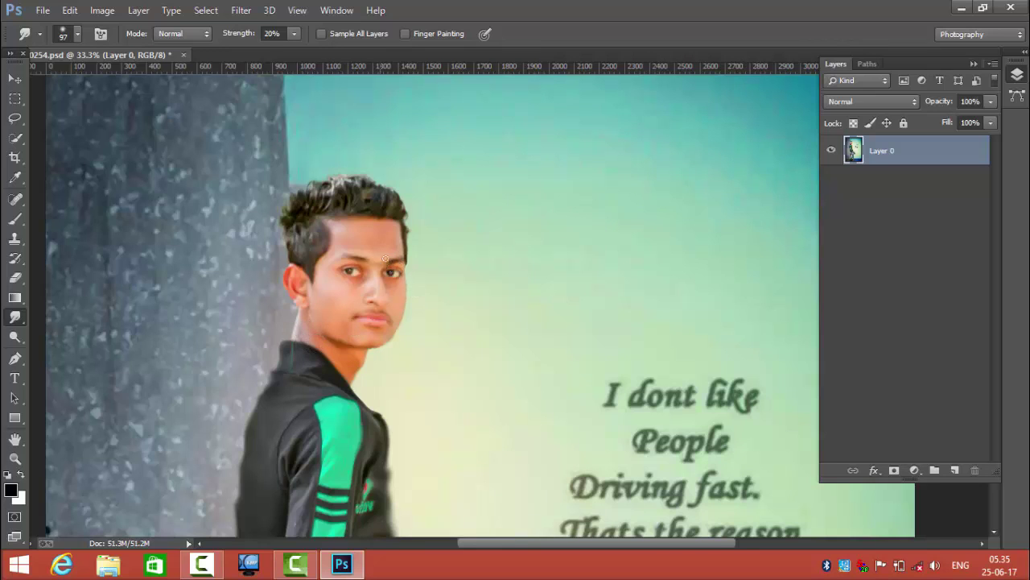
pyautogui.scroll(-5, 416, 285)
pyautogui.rightClick(404, 243)
# - Set the brush size to 64 px
pyautogui.click(523, 231)
pyautogui.rightClick(519, 330)
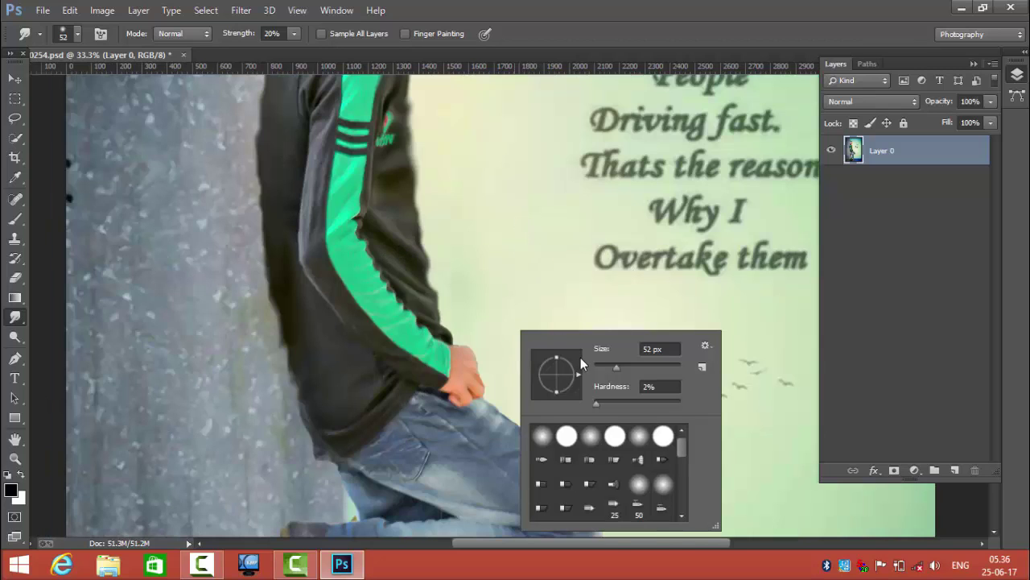
pyautogui.moveTo(616, 366); pyautogui.dragTo(624, 368)
pyautogui.press('Return')
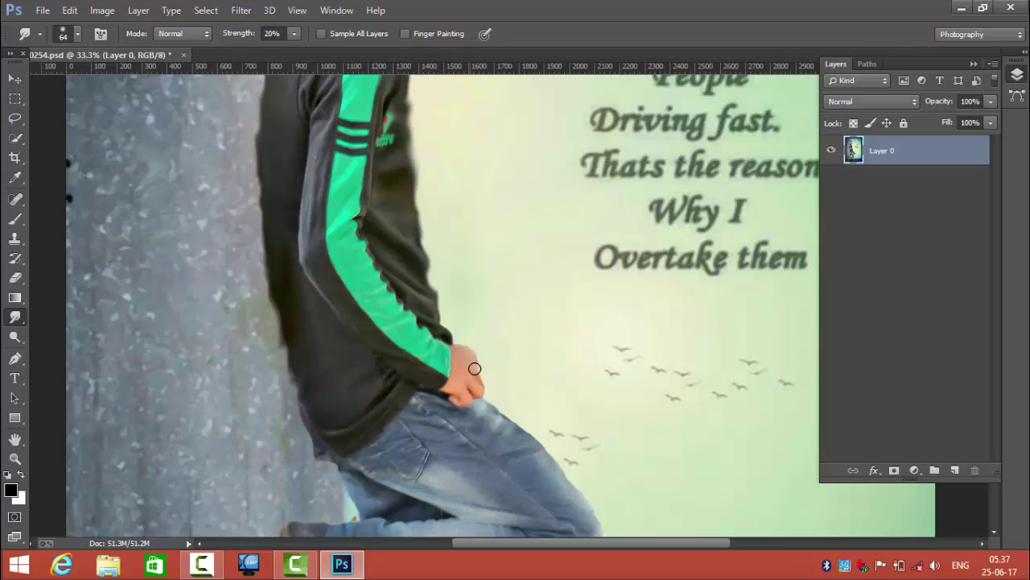
# - Scroll down to review the legs, then zoom in close on the boy's face
pyautogui.scroll(-4, 547, 414)
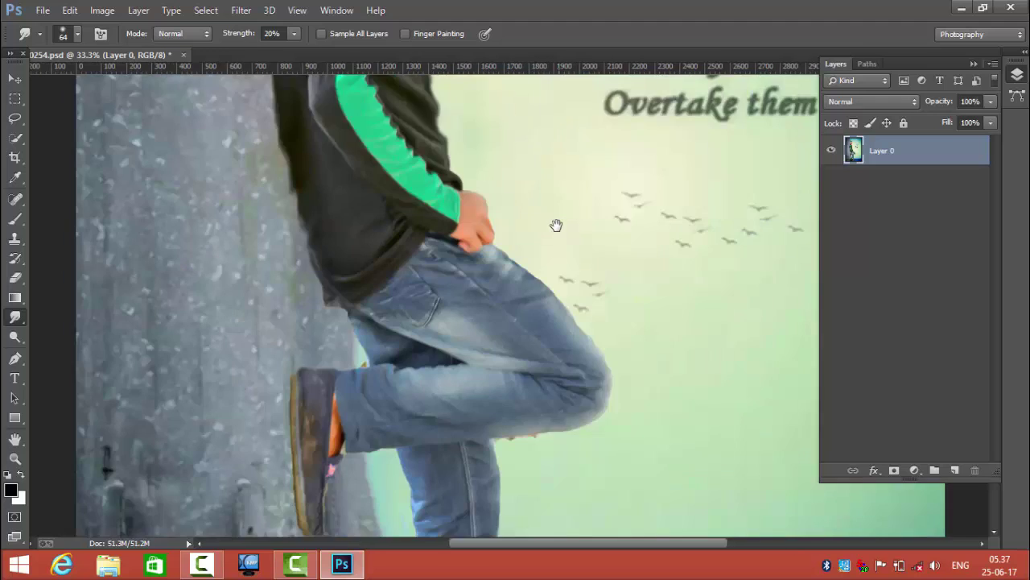
pyautogui.scroll(-2, 555, 223)
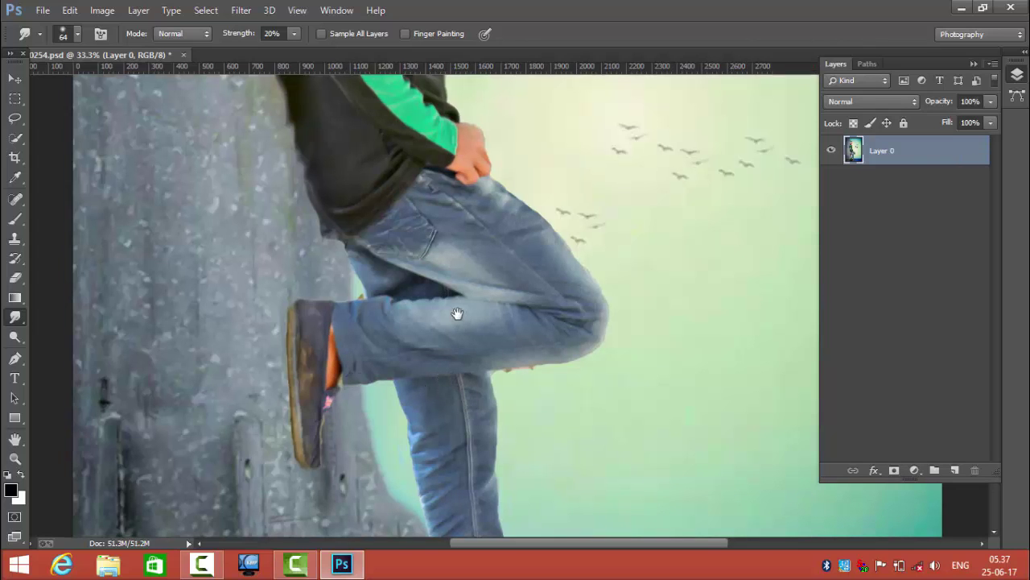
pyautogui.scroll(-2, 460, 314)
pyautogui.scroll(-3, 494, 362)
pyautogui.scroll(-1, 500, 411)
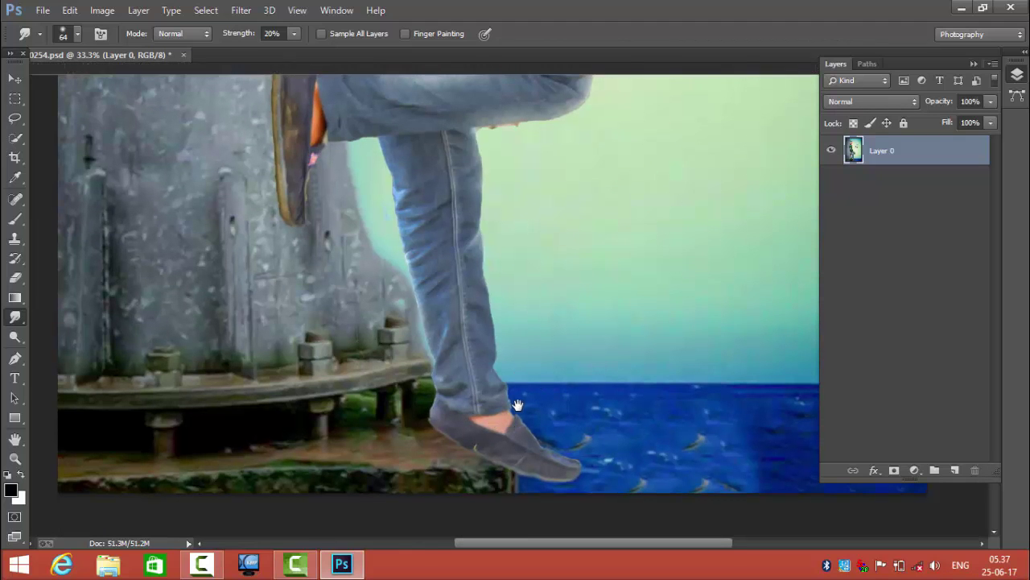
pyautogui.scroll(3, 499, 399)
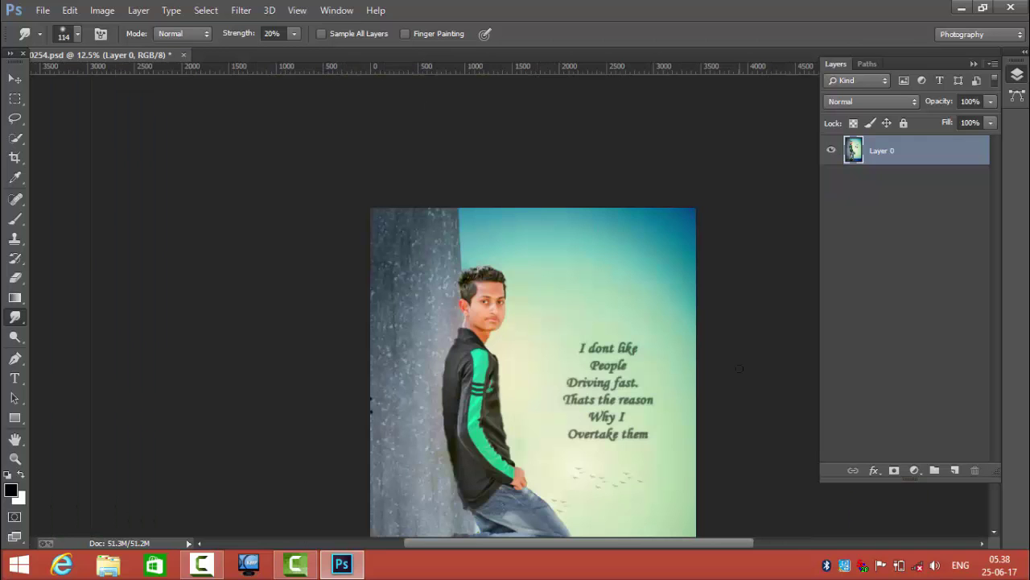
pyautogui.hotkey('ctrl', '+')
pyautogui.hotkey('ctrl', '+')
pyautogui.hotkey('ctrl', '+')
pyautogui.hotkey('ctrl', '+')
pyautogui.hotkey('ctrl', '+')
pyautogui.hotkey('ctrl', '+')
pyautogui.hotkey('ctrl', '+')
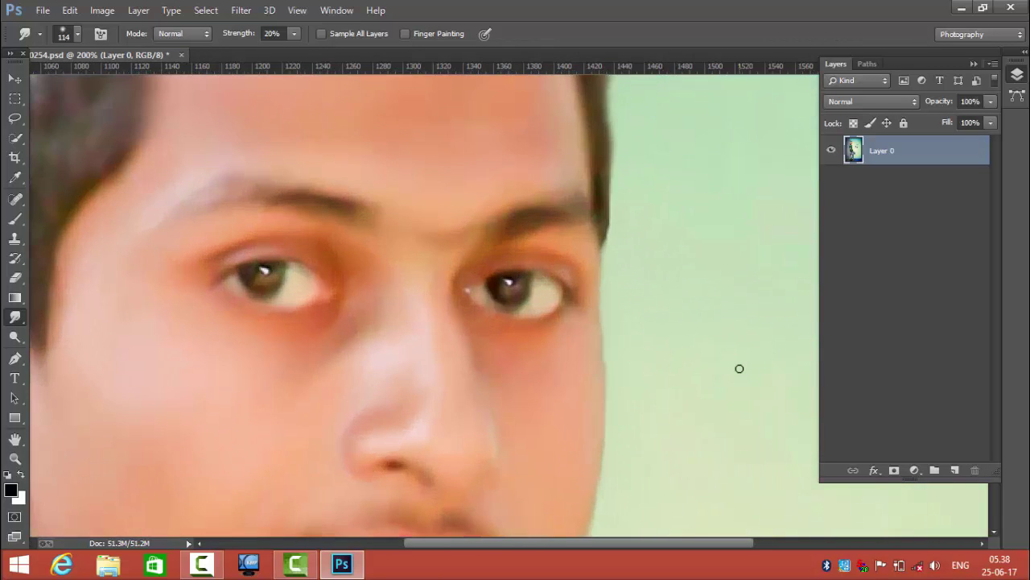
# - Set up a white Brush at 24% opacity and 57% flow
pyautogui.click(16, 220)
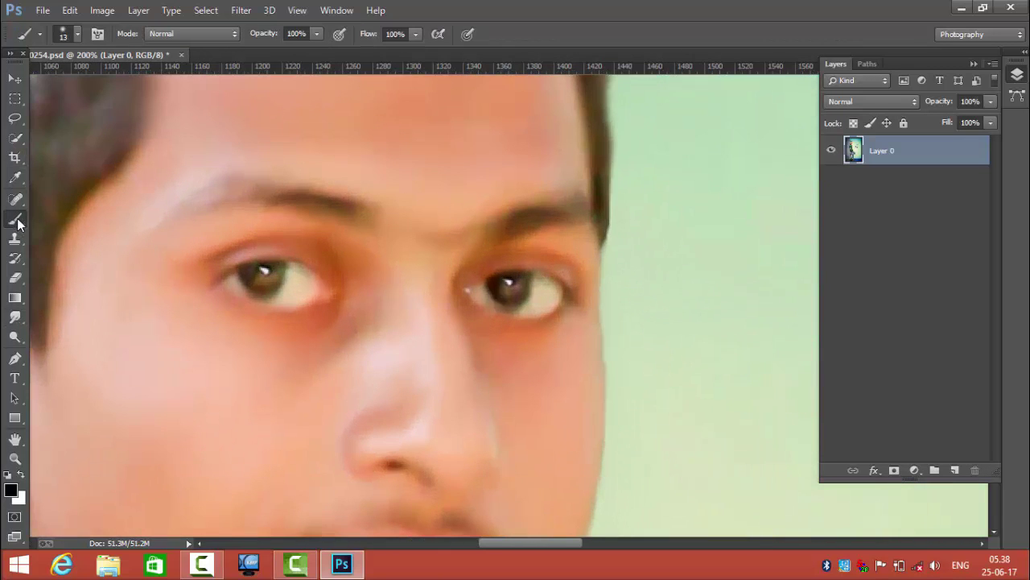
pyautogui.click(22, 475)
pyautogui.rightClick(212, 363)
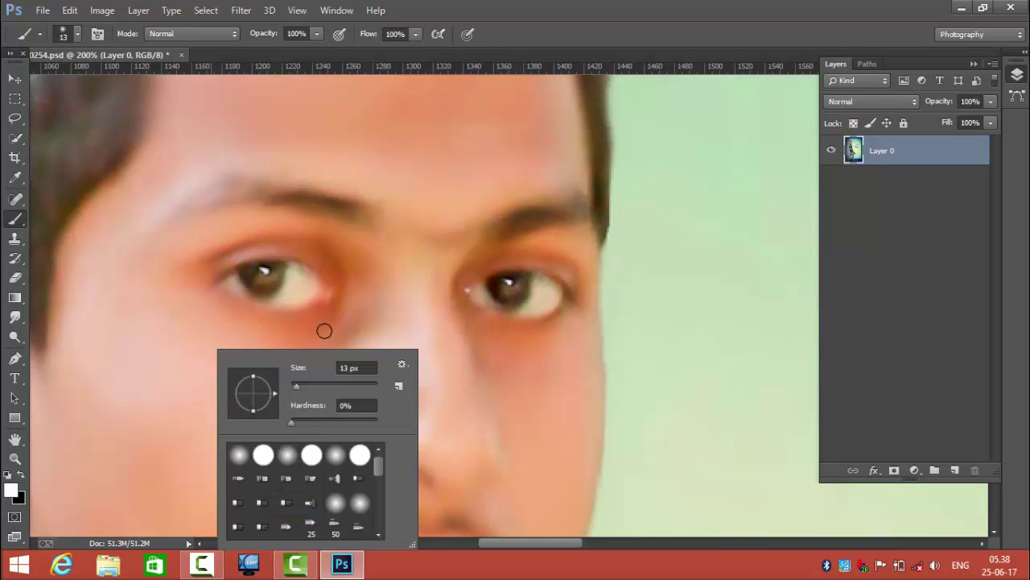
pyautogui.moveTo(313, 287)
pyautogui.mouseDown()
pyautogui.moveTo(297, 287)
pyautogui.moveTo(313, 297)
pyautogui.mouseUp()
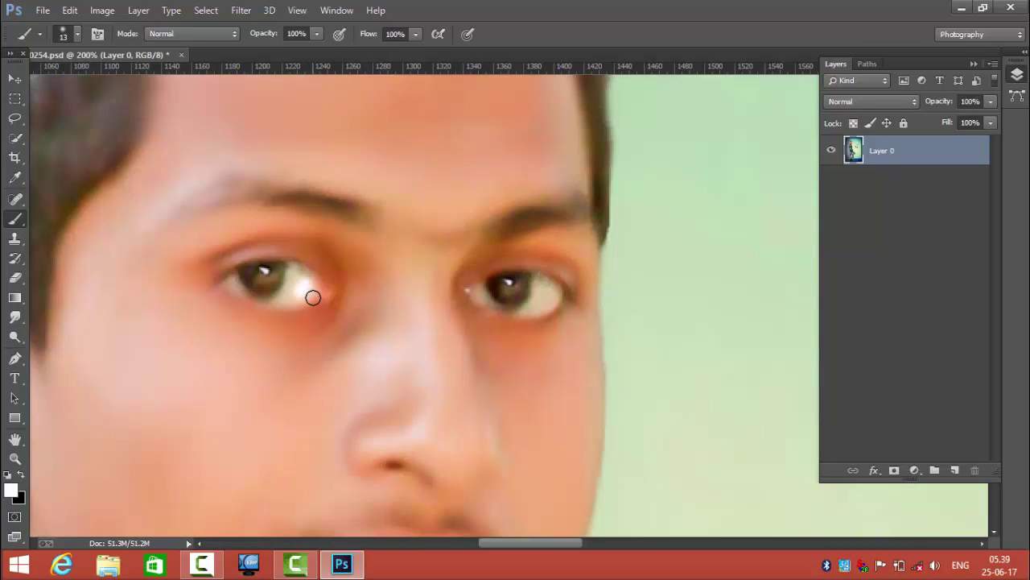
pyautogui.hotkey('ctrl', 'z')
pyautogui.click(317, 33)
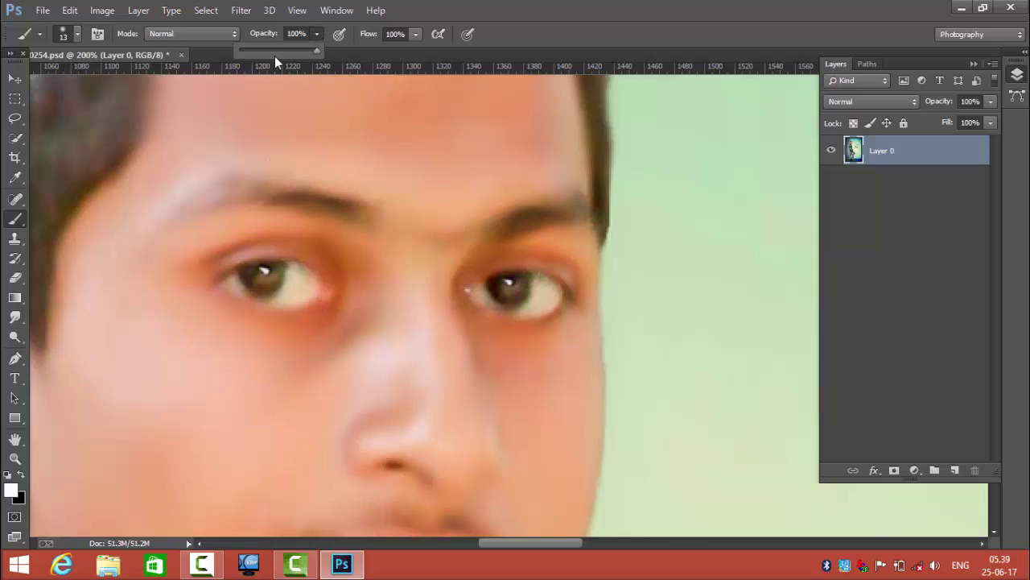
pyautogui.click(416, 34)
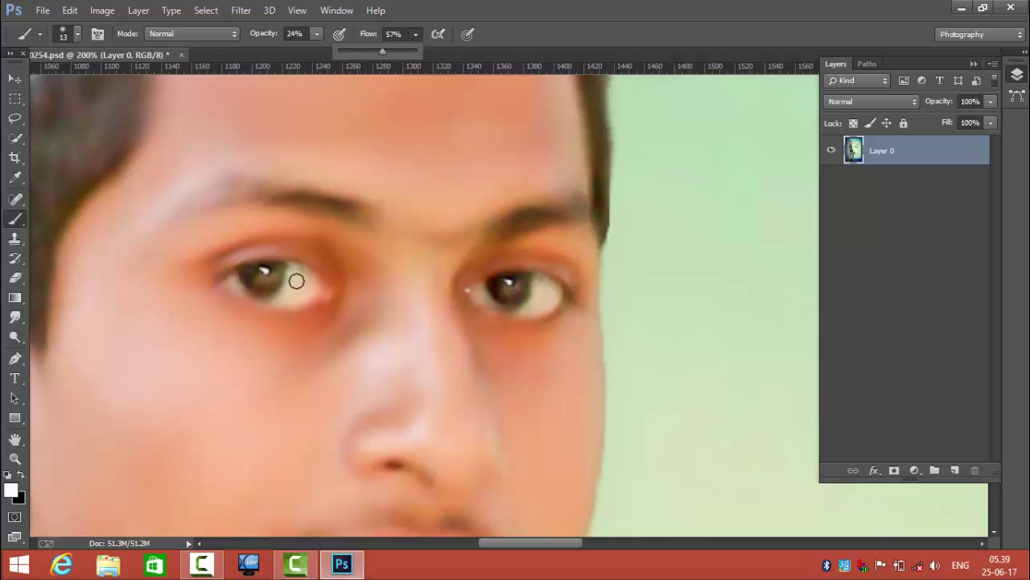
pyautogui.click(296, 280)
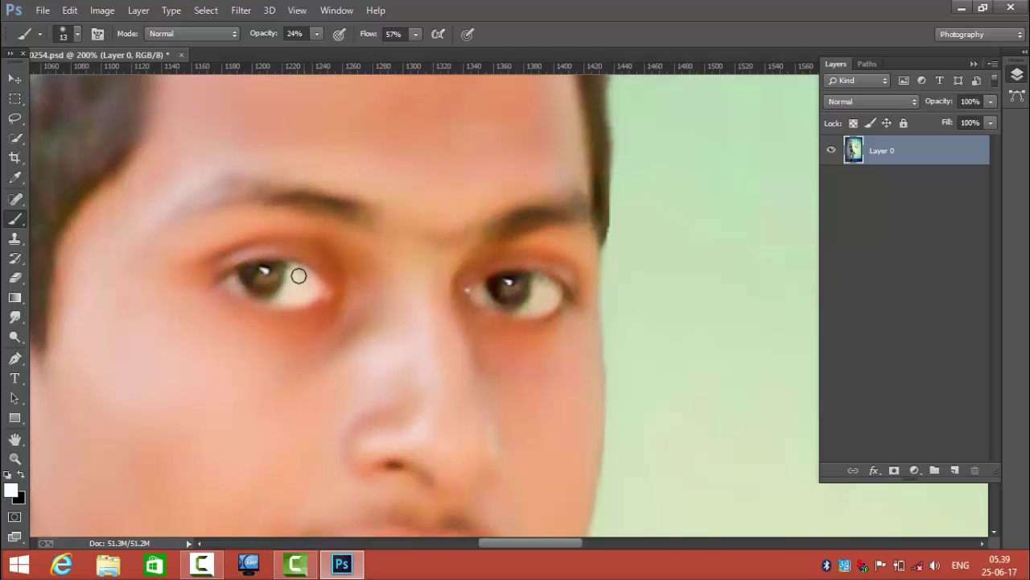
# - Paint soft white over the whites of both eyes
pyautogui.moveTo(299, 276); pyautogui.dragTo(250, 296)
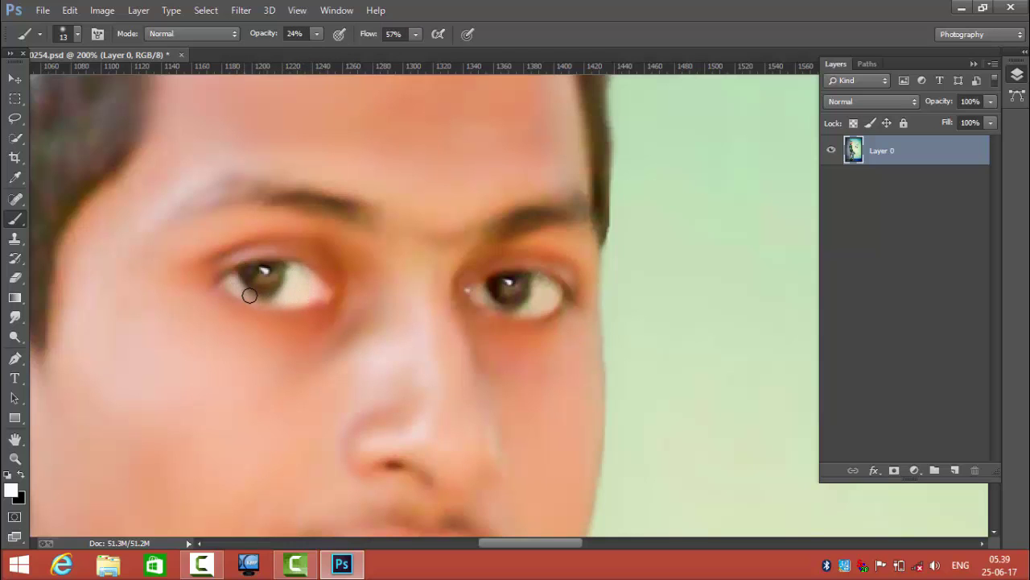
pyautogui.moveTo(481, 288); pyautogui.dragTo(483, 297)
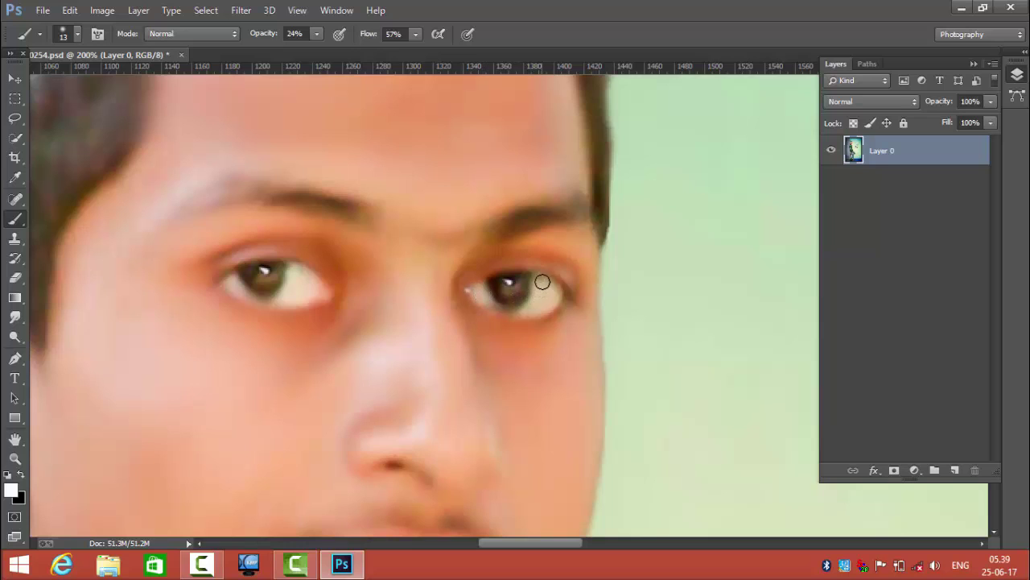
pyautogui.moveTo(542, 281)
pyautogui.mouseDown()
pyautogui.moveTo(549, 296)
pyautogui.moveTo(556, 287)
pyautogui.moveTo(524, 306)
pyautogui.moveTo(493, 303)
pyautogui.moveTo(523, 308)
pyautogui.moveTo(476, 287)
pyautogui.moveTo(484, 299)
pyautogui.mouseUp()
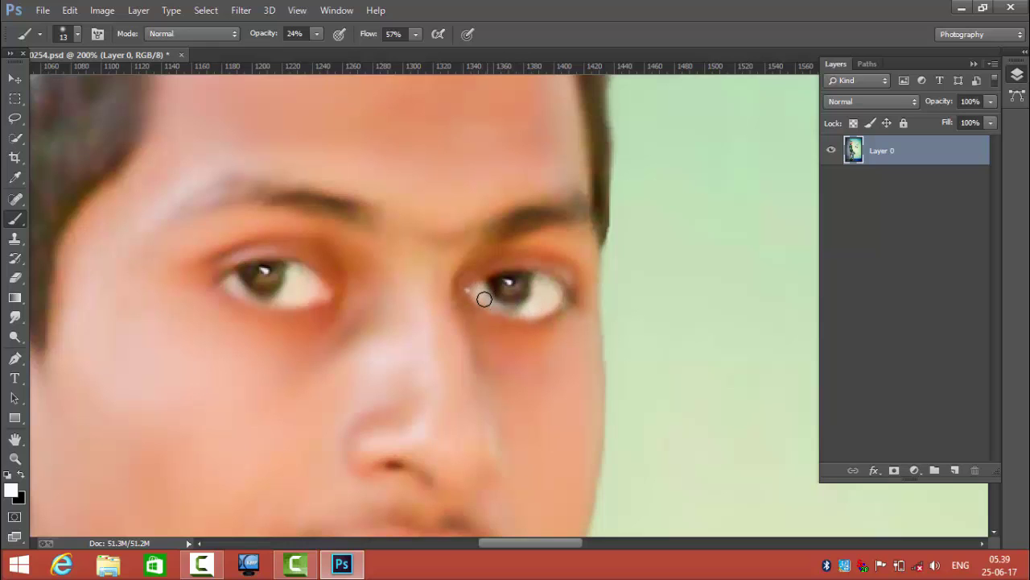
pyautogui.click(15, 137)
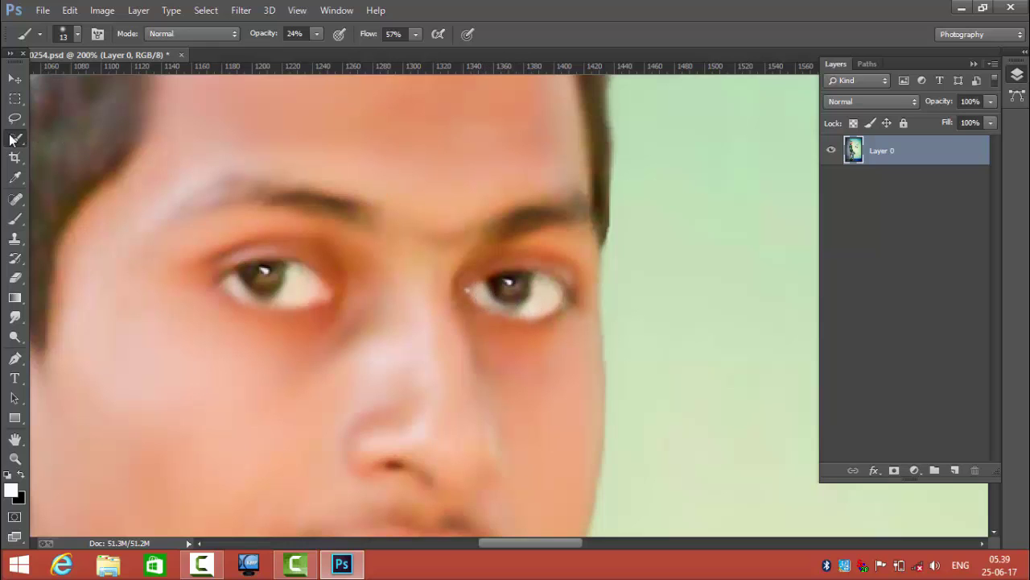
# - Select both irises with an 8 px Quick Selection brush and feather the selection 5 px
pyautogui.rightClick(378, 173)
pyautogui.click(138, 40)
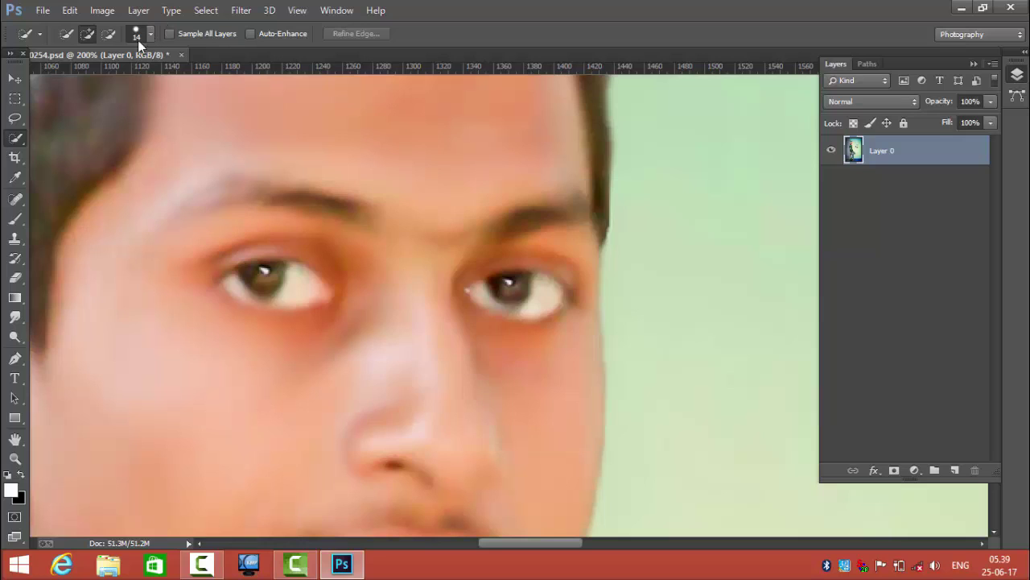
pyautogui.moveTo(80, 79); pyautogui.dragTo(75, 78)
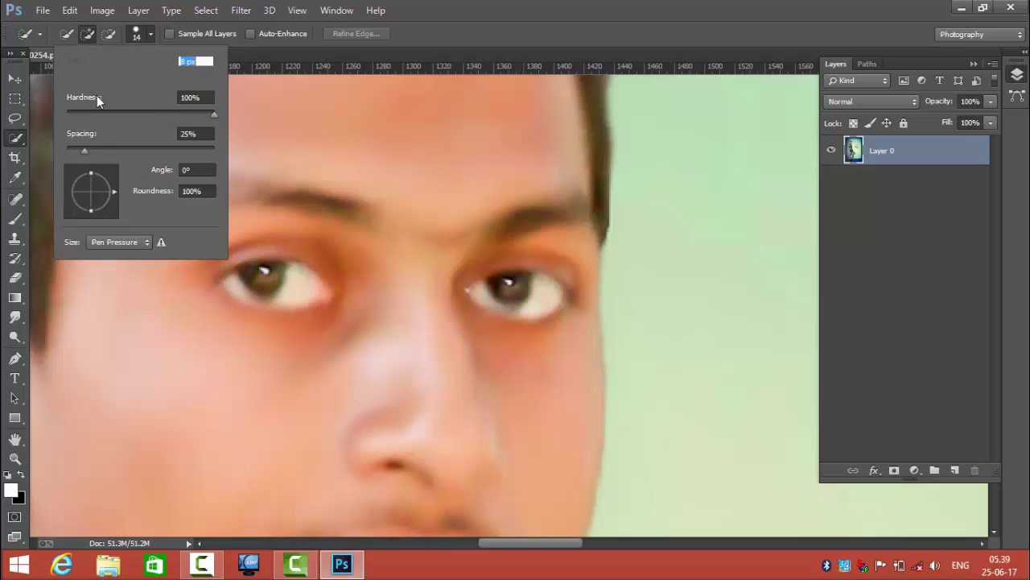
pyautogui.click(262, 280)
pyautogui.moveTo(262, 280); pyautogui.dragTo(269, 286)
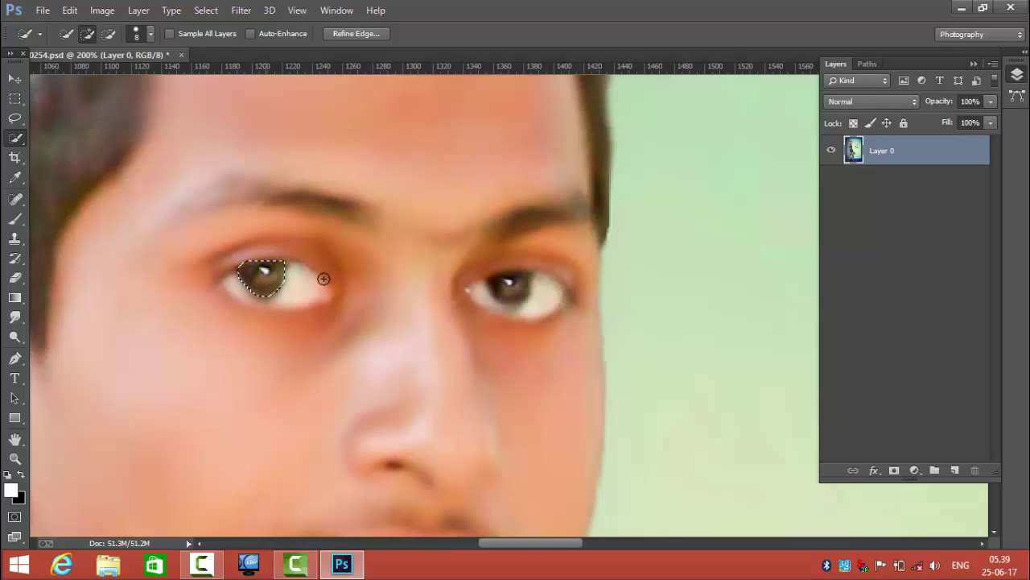
pyautogui.moveTo(520, 290); pyautogui.dragTo(510, 287)
pyautogui.rightClick(500, 289)
pyautogui.click(536, 269)
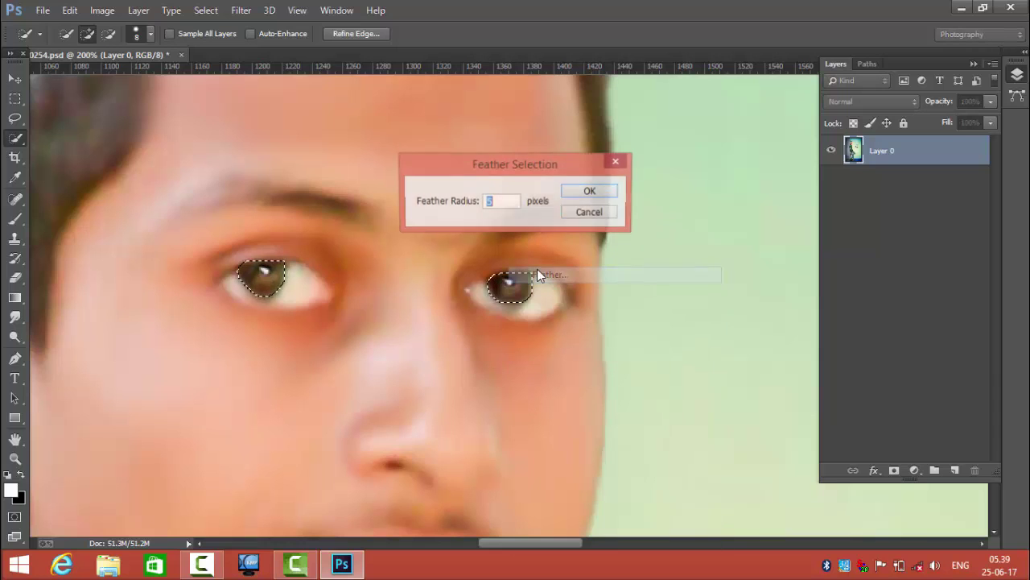
pyautogui.click(572, 192)
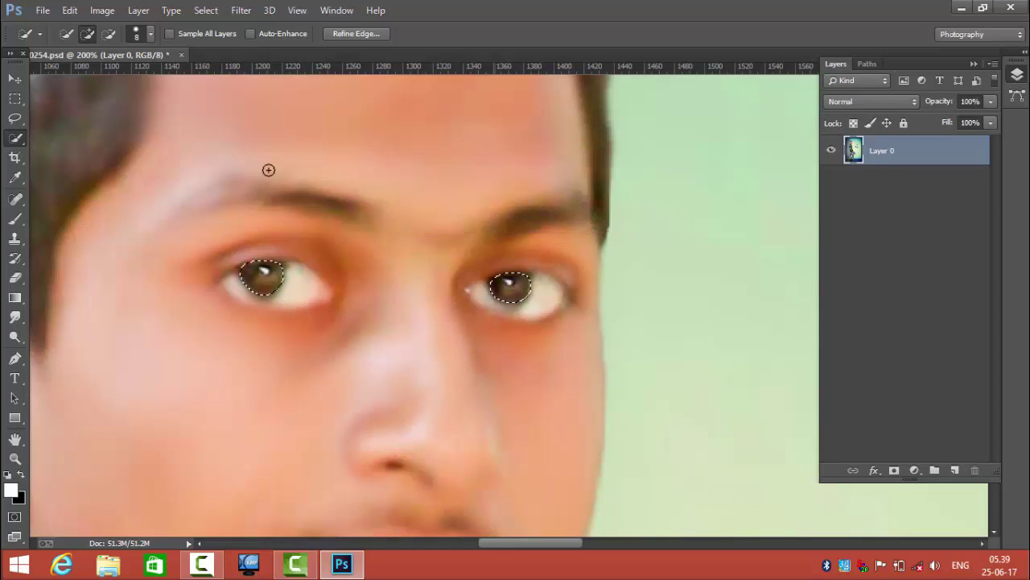
# - Darken the irises with Hue/Saturation Lightness -56, then deselect
pyautogui.click(70, 11)
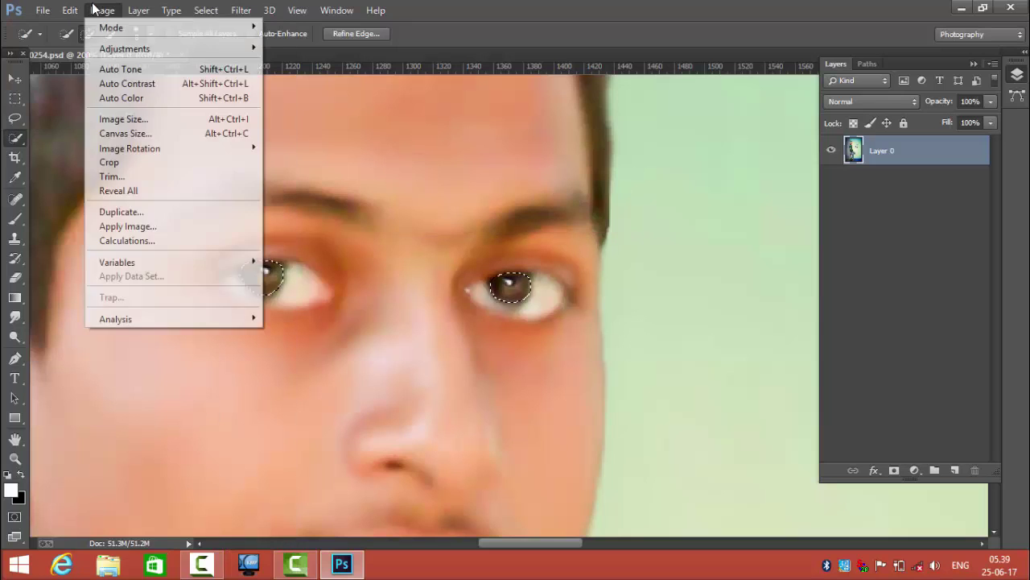
pyautogui.click(101, 12)
pyautogui.moveTo(124, 48)
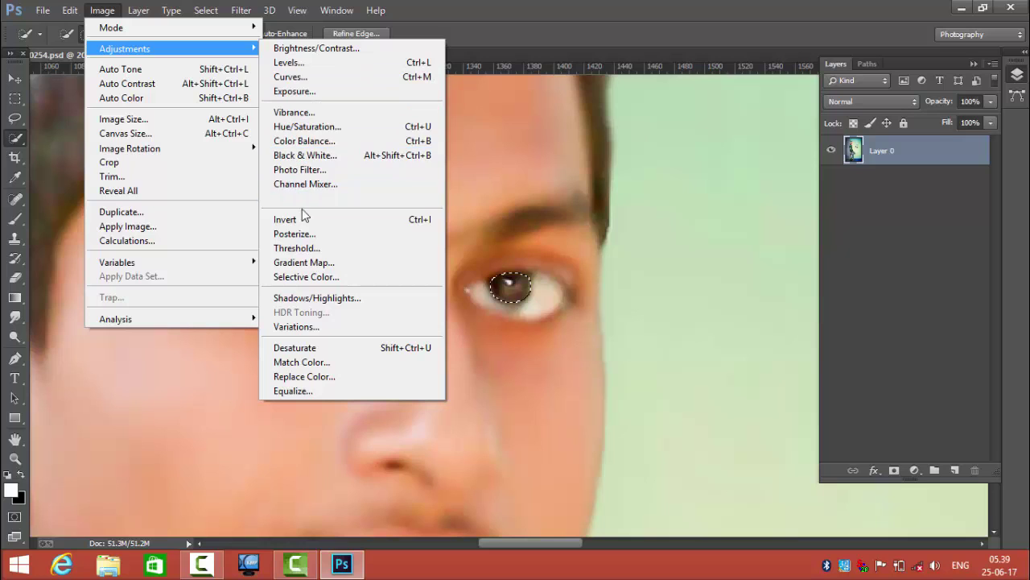
pyautogui.click(306, 127)
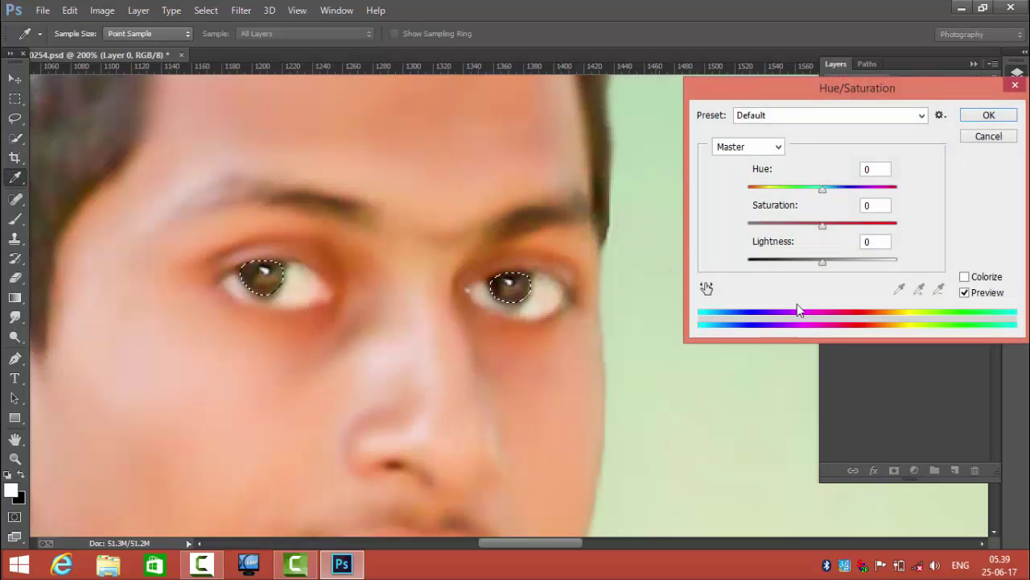
pyautogui.moveTo(829, 259); pyautogui.dragTo(781, 260)
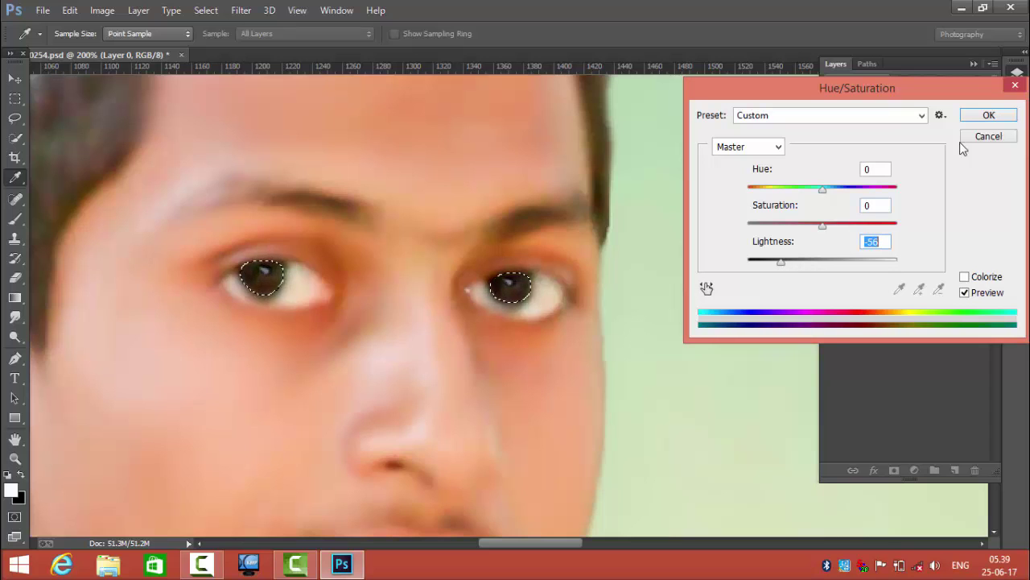
pyautogui.click(987, 114)
pyautogui.press('w')
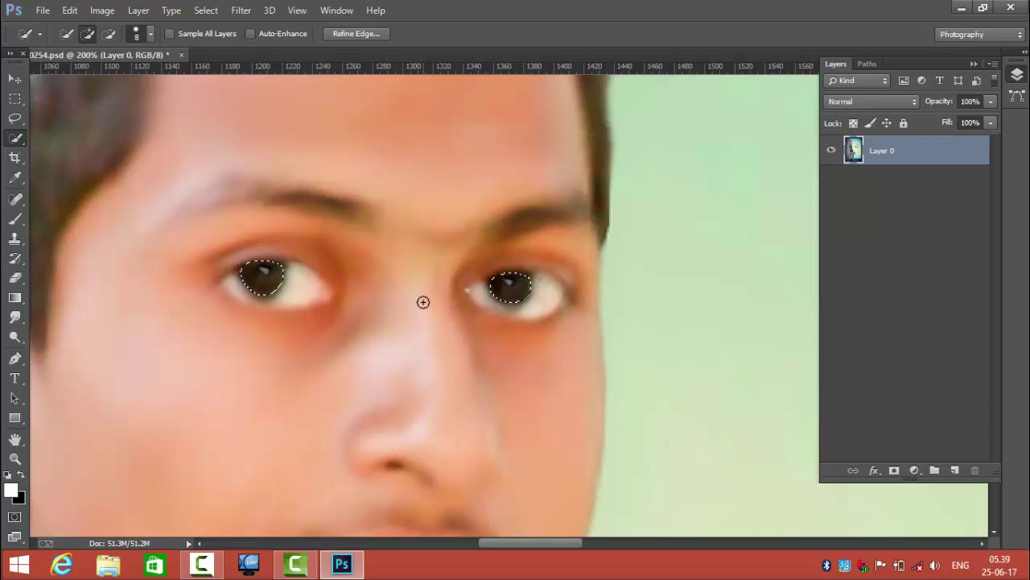
pyautogui.rightClick(420, 296)
pyautogui.click(471, 240)
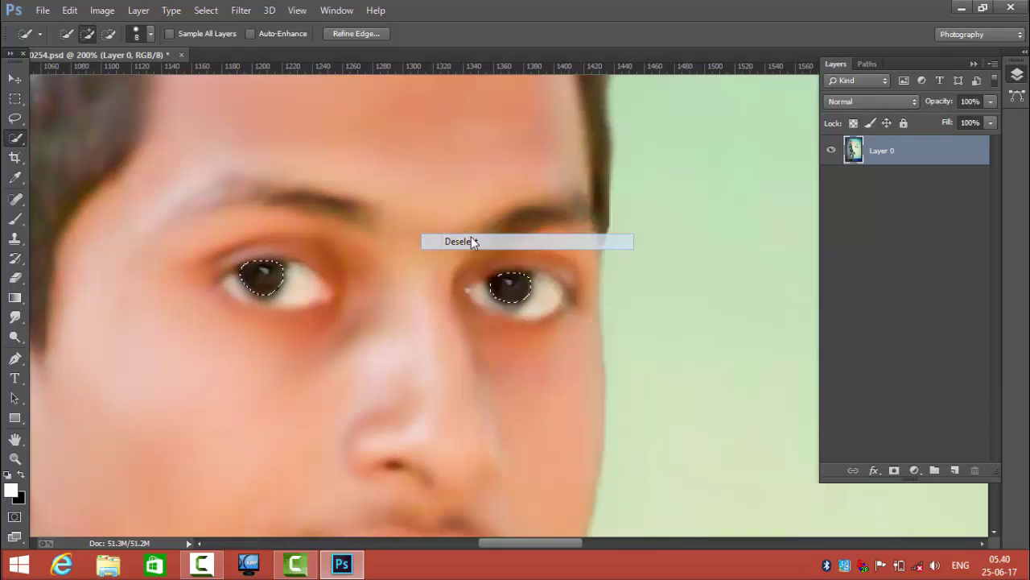
# - Choose the toning brush at 21% exposure with a 31 px size
pyautogui.scroll(-1, 468, 241)
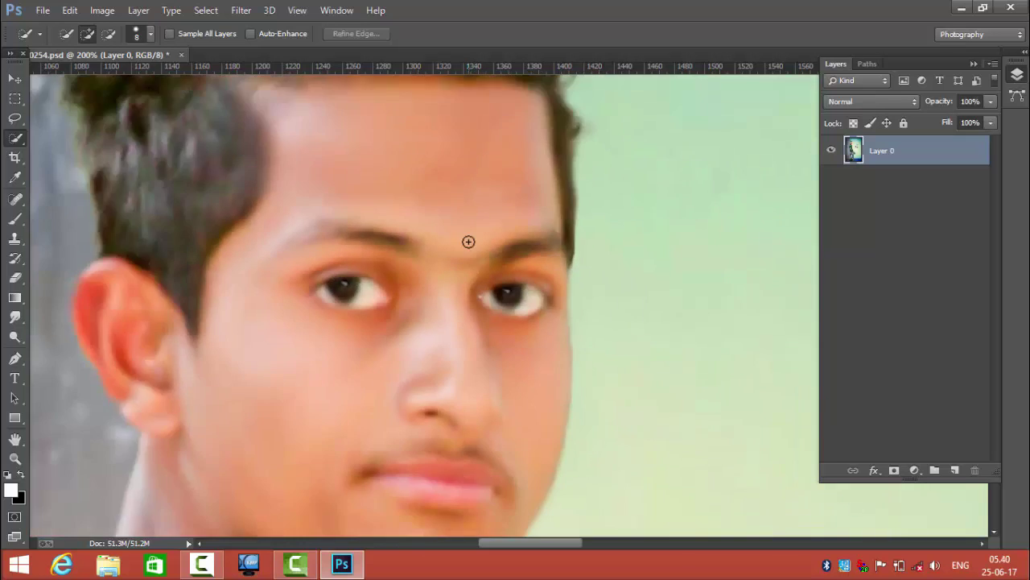
pyautogui.scroll(-3, 468, 241)
pyautogui.scroll(-1, 469, 241)
pyautogui.scroll(-1, 469, 241)
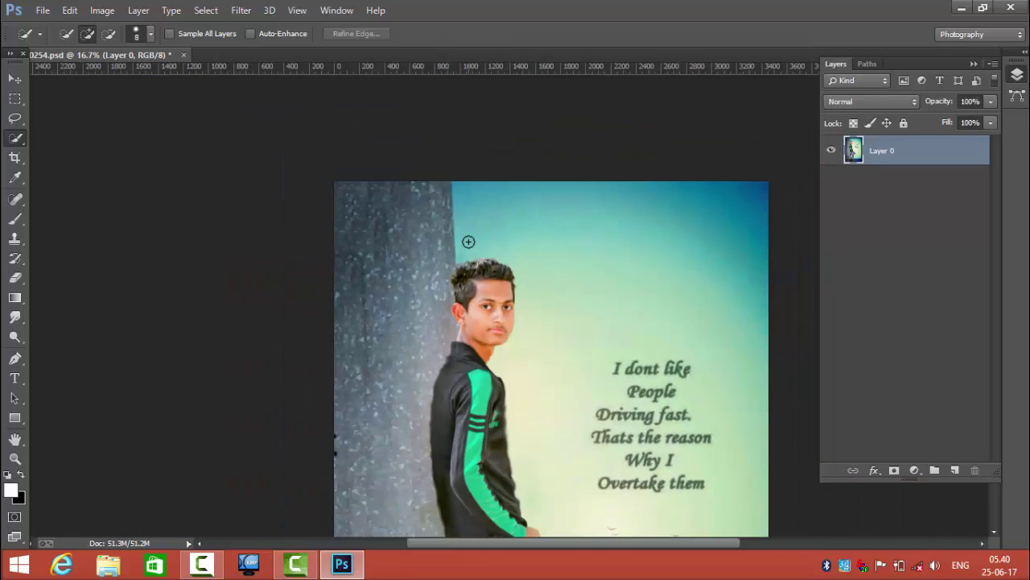
pyautogui.scroll(2, 469, 241)
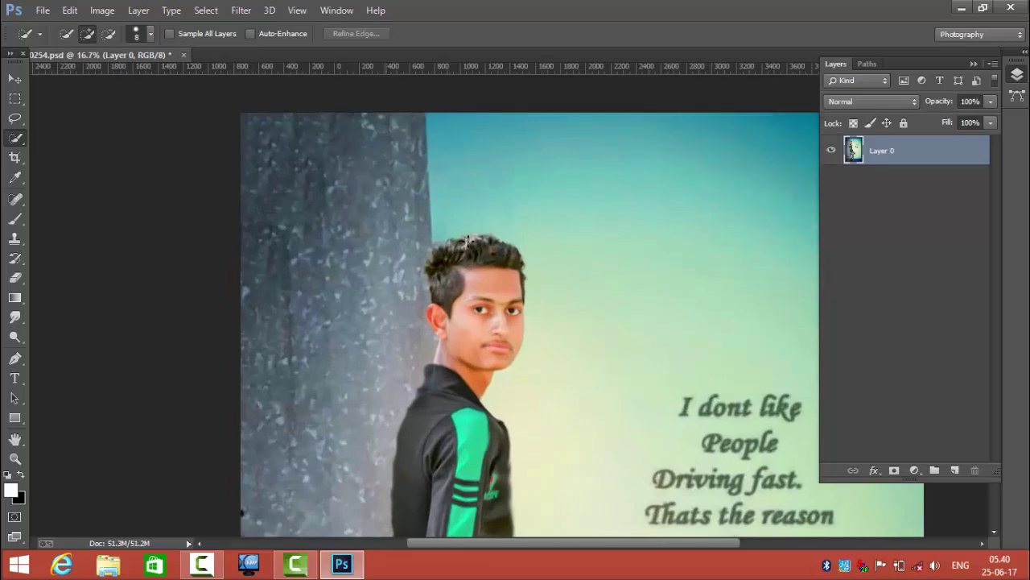
pyautogui.scroll(2, 469, 242)
pyautogui.scroll(1, 469, 241)
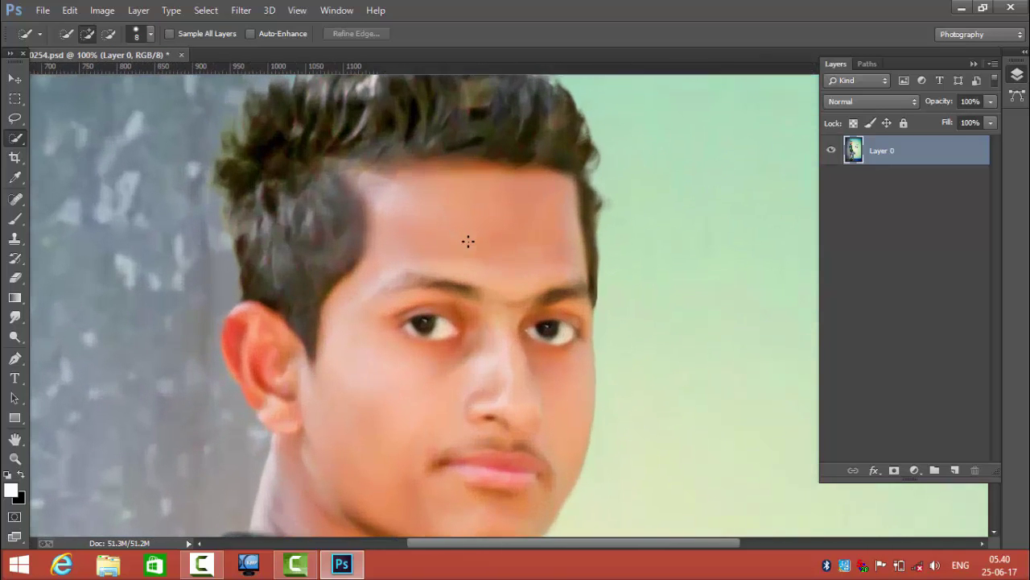
pyautogui.click(14, 336)
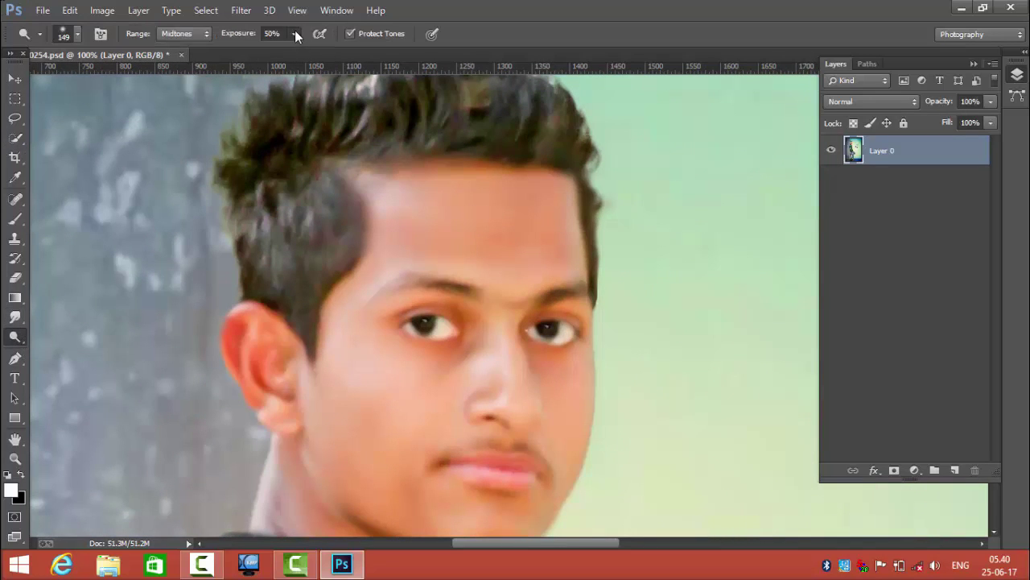
pyautogui.moveTo(295, 33); pyautogui.dragTo(271, 50)
pyautogui.rightClick(454, 226)
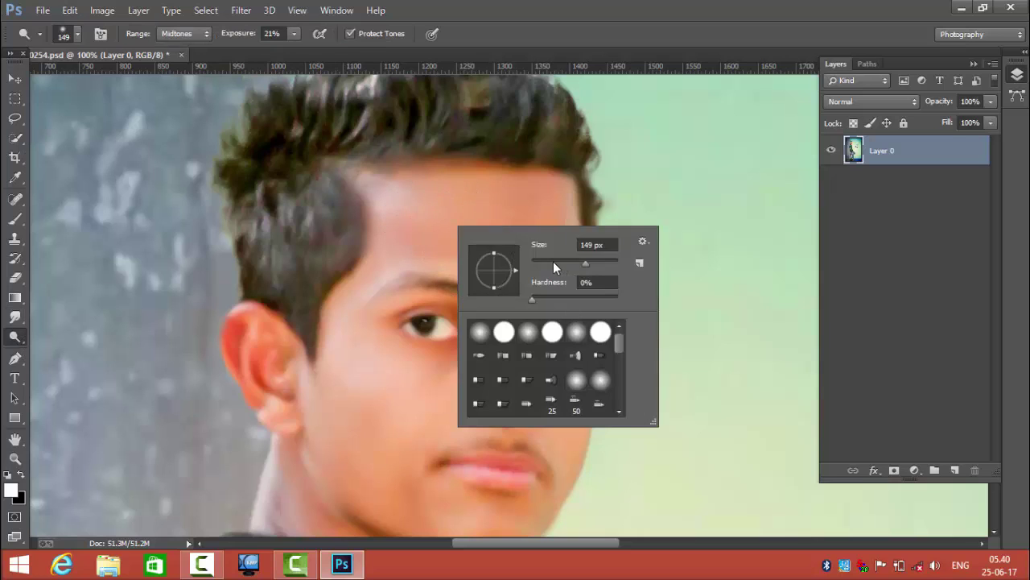
pyautogui.moveTo(553, 264); pyautogui.dragTo(544, 263)
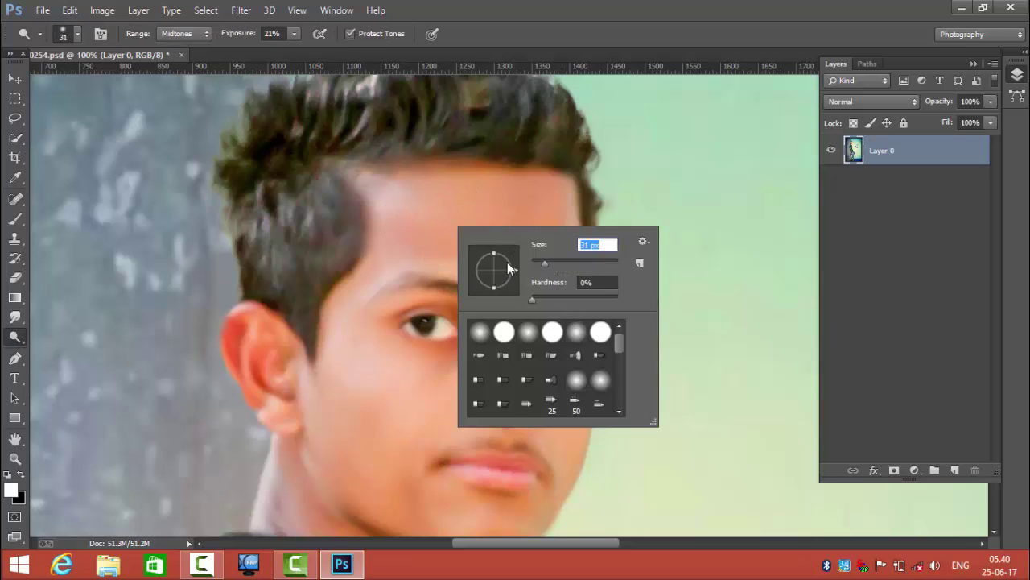
pyautogui.click(442, 286)
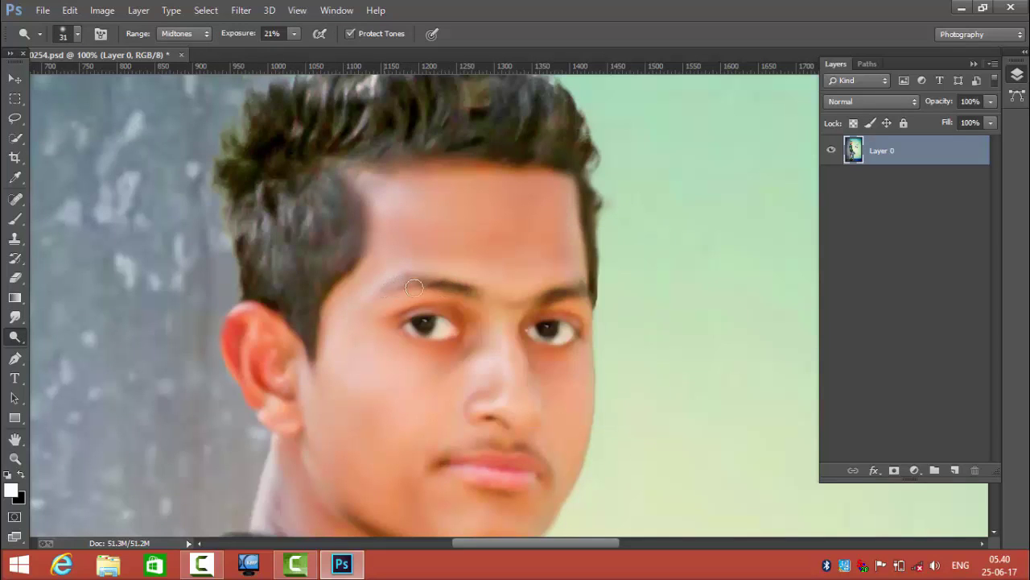
# - Darken both eyebrows, then lower the toning exposure to 16%
pyautogui.moveTo(414, 288)
pyautogui.mouseDown()
pyautogui.moveTo(431, 281)
pyautogui.moveTo(407, 281)
pyautogui.moveTo(577, 287)
pyautogui.moveTo(541, 300)
pyautogui.moveTo(434, 285)
pyautogui.mouseUp()
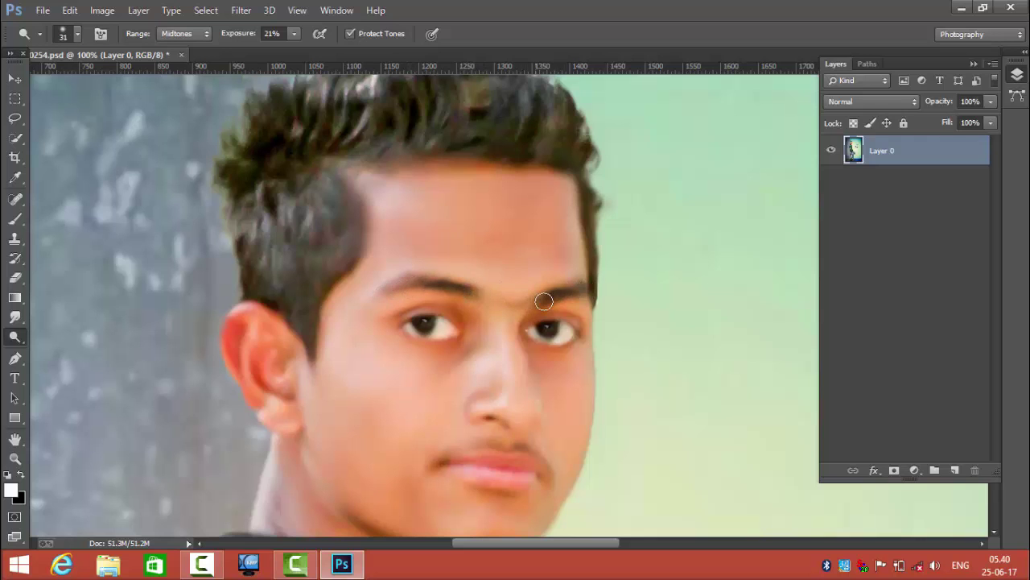
pyautogui.moveTo(544, 301); pyautogui.dragTo(593, 290)
pyautogui.hotkey('ctrl', '-')
pyautogui.hotkey('ctrl', '-')
pyautogui.hotkey('ctrl', '-')
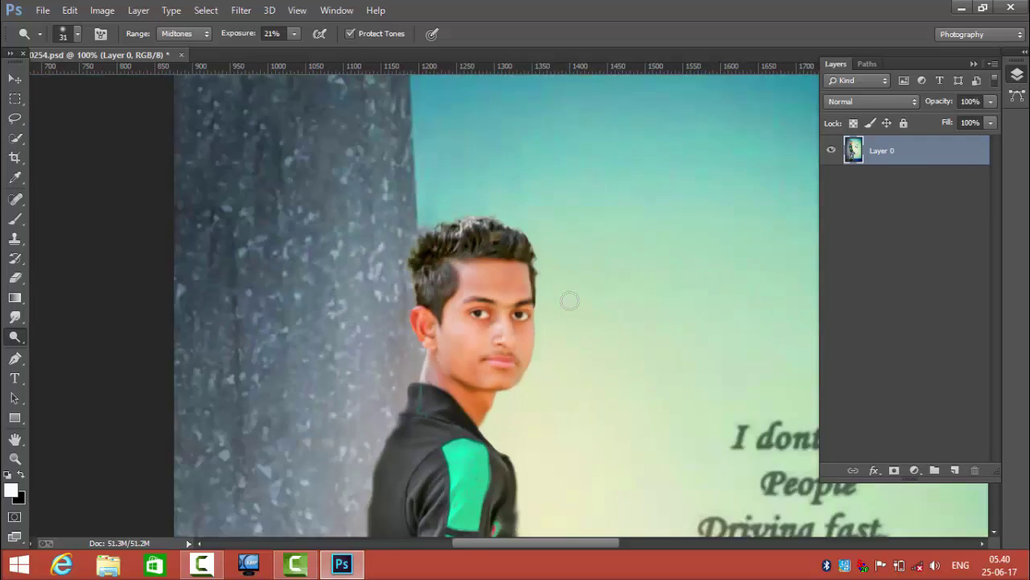
pyautogui.hotkey('ctrl', '-')
pyautogui.hotkey('ctrl', '-')
pyautogui.hotkey('ctrl', '-')
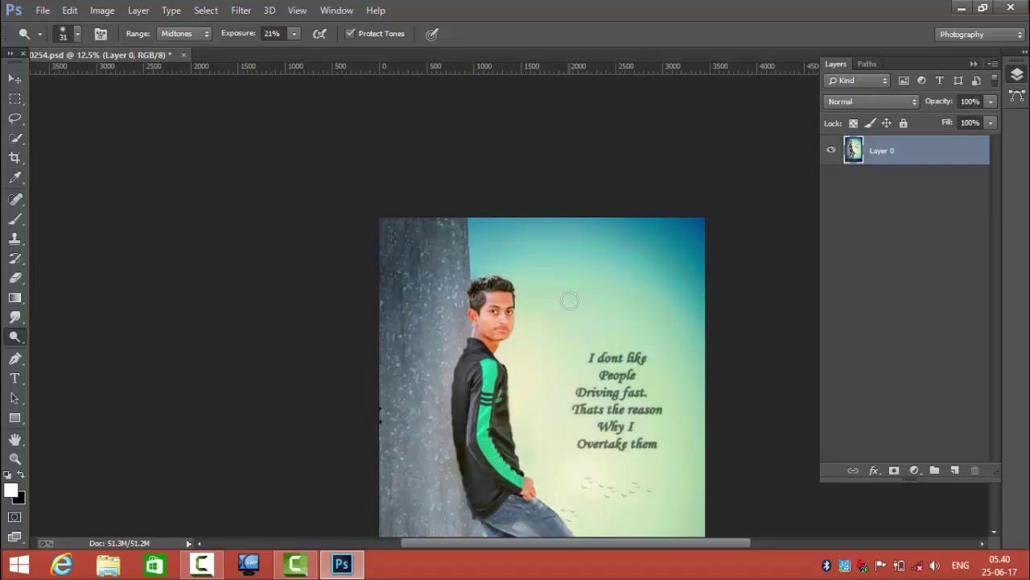
pyautogui.hotkey('ctrl', '+')
pyautogui.hotkey('ctrl', '+')
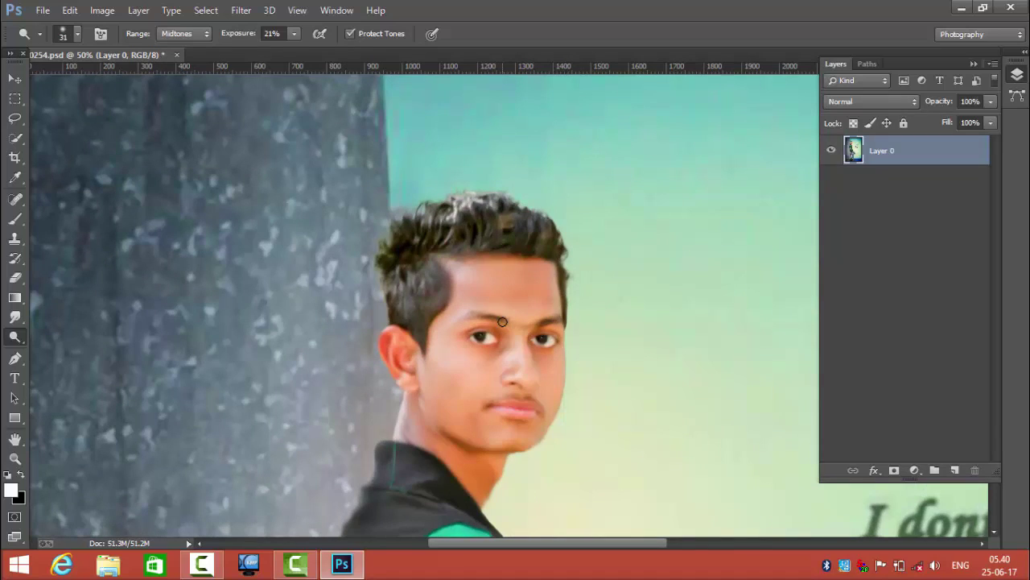
pyautogui.moveTo(294, 43); pyautogui.dragTo(283, 53)
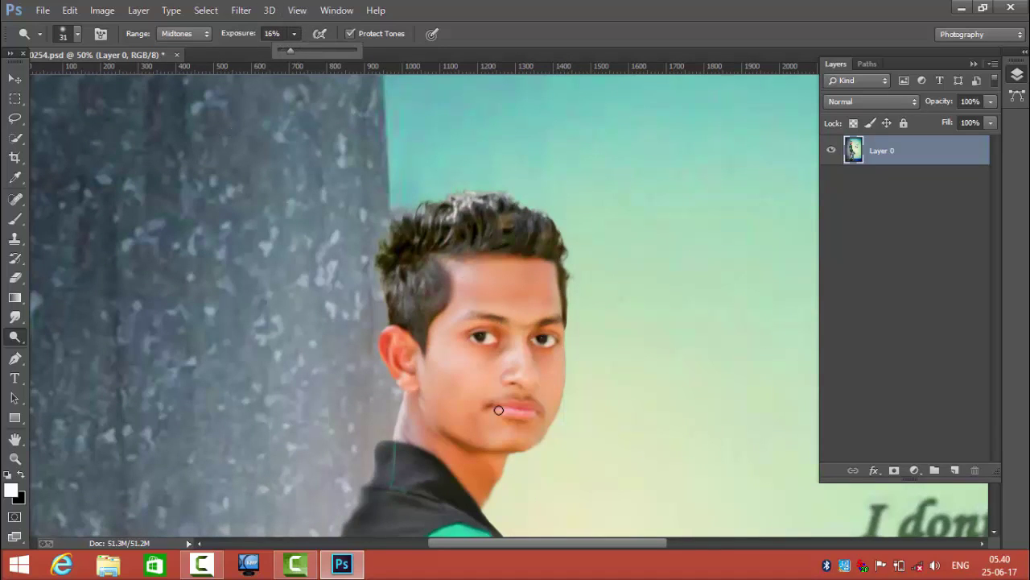
pyautogui.click(497, 317)
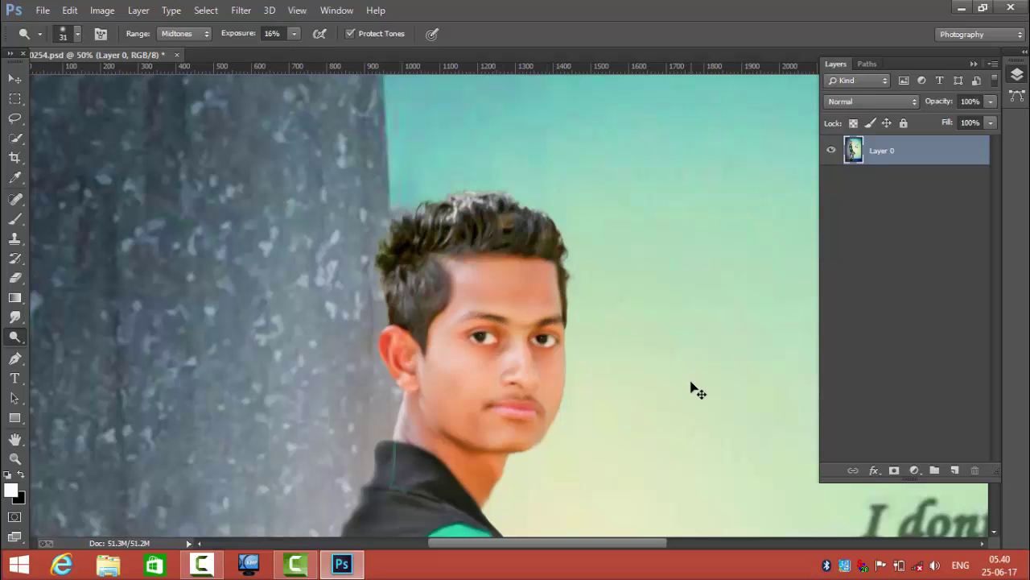
# - Scroll over the whole composite, then switch to Quick Selection and zoom to 33.3%
pyautogui.scroll(-3, 694, 389)
pyautogui.scroll(-2, 694, 389)
pyautogui.scroll(-1, 694, 389)
pyautogui.scroll(2, 694, 390)
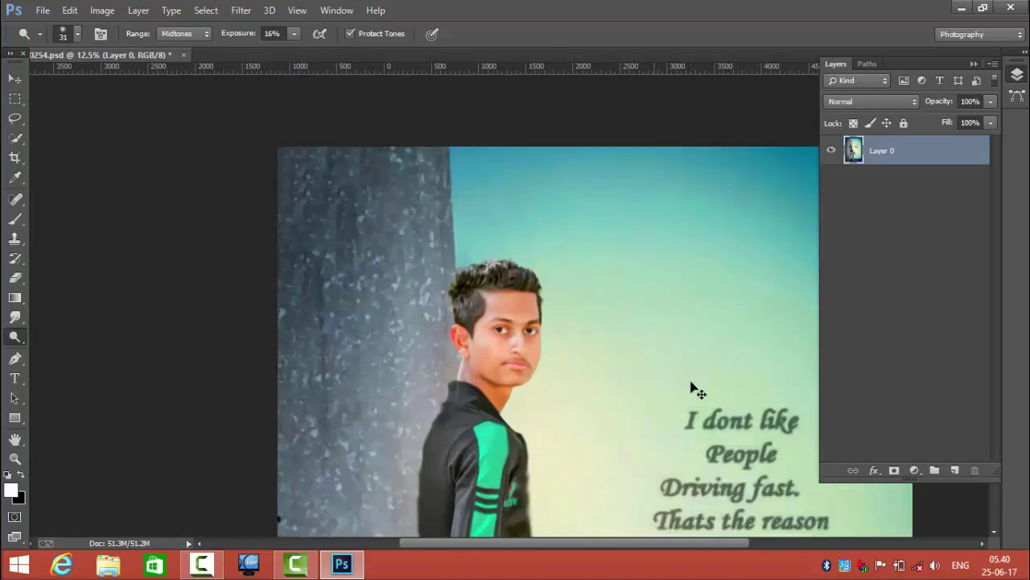
pyautogui.scroll(-1, 694, 390)
pyautogui.scroll(-1, 694, 389)
pyautogui.scroll(-1, 694, 389)
pyautogui.scroll(-1, 694, 389)
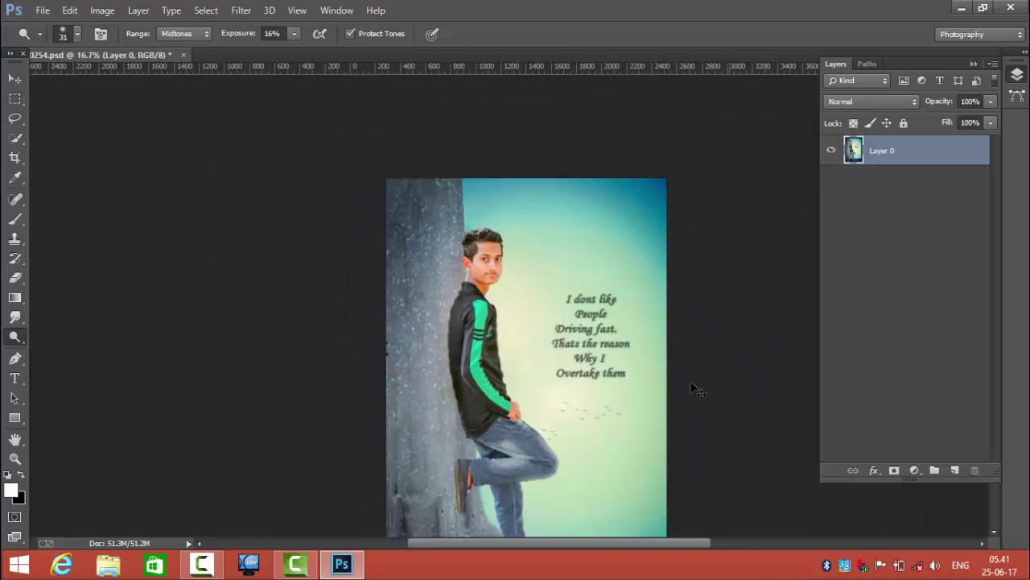
pyautogui.scroll(-1, 694, 390)
pyautogui.scroll(-1, 694, 390)
pyautogui.scroll(1, 694, 390)
pyautogui.scroll(2, 694, 389)
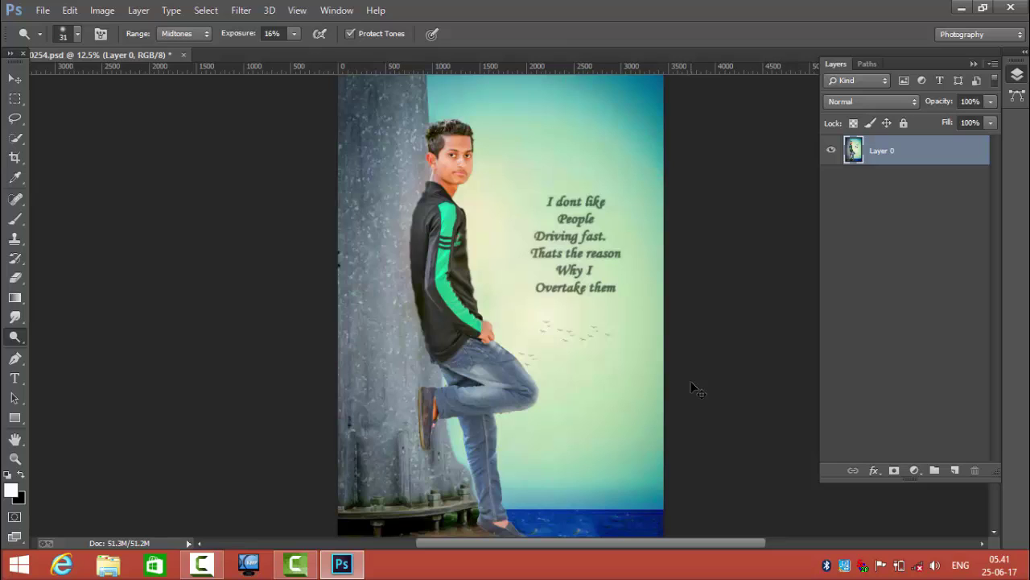
pyautogui.click(13, 140)
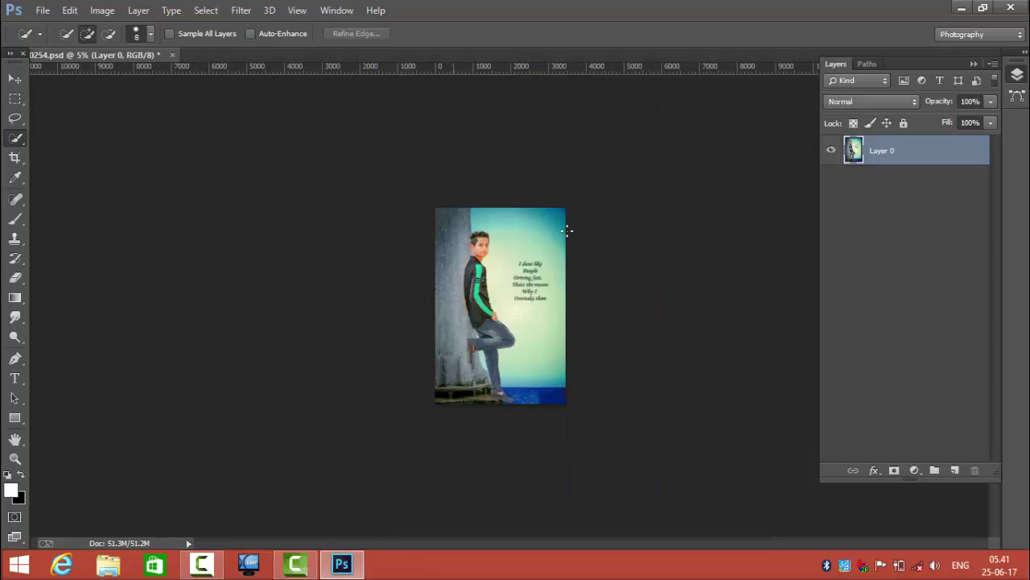
pyautogui.hotkey('ctrl', '+')
pyautogui.hotkey('ctrl', '+')
pyautogui.hotkey('ctrl', '+')
pyautogui.hotkey('ctrl', '+')
pyautogui.hotkey('ctrl', '+')
pyautogui.hotkey('ctrl', '+')
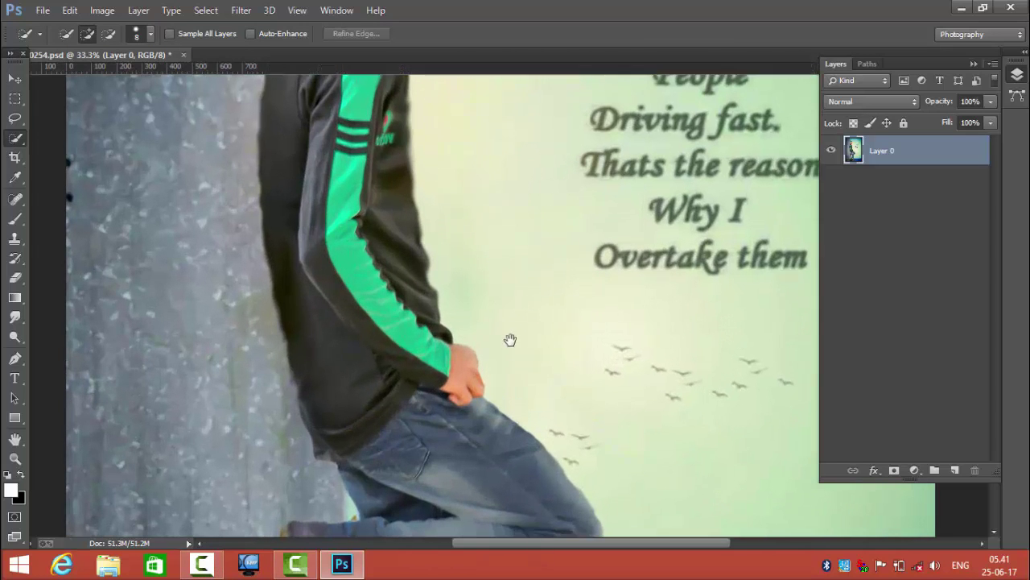
# - Set the selection brush to 25 px and select the raised shoe against the wall
pyautogui.scroll(-3, 520, 352)
pyautogui.scroll(-3, 523, 241)
pyautogui.scroll(-5, 535, 250)
pyautogui.scroll(-1, 564, 322)
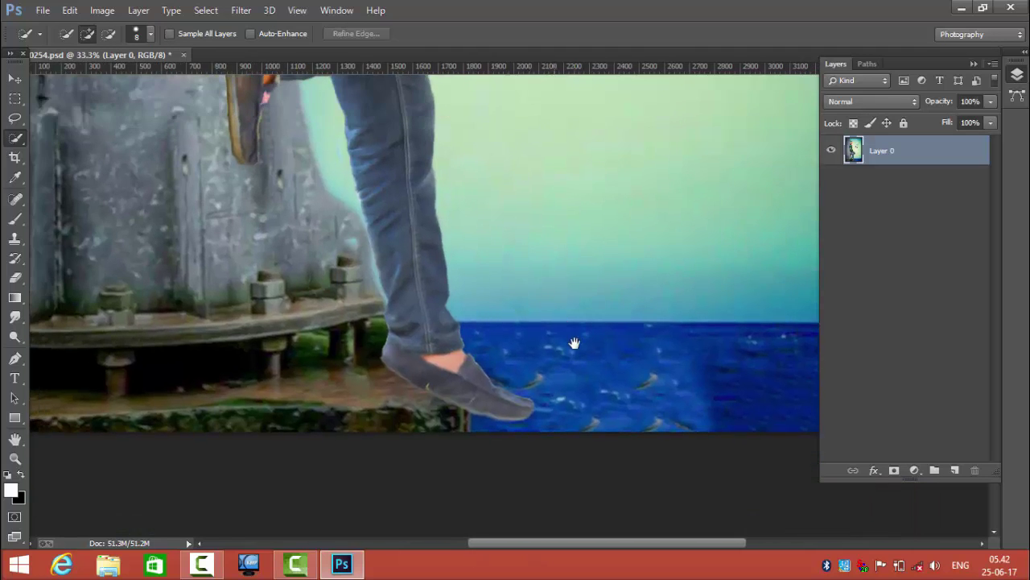
pyautogui.scroll(2, 574, 343)
pyautogui.scroll(1, 556, 400)
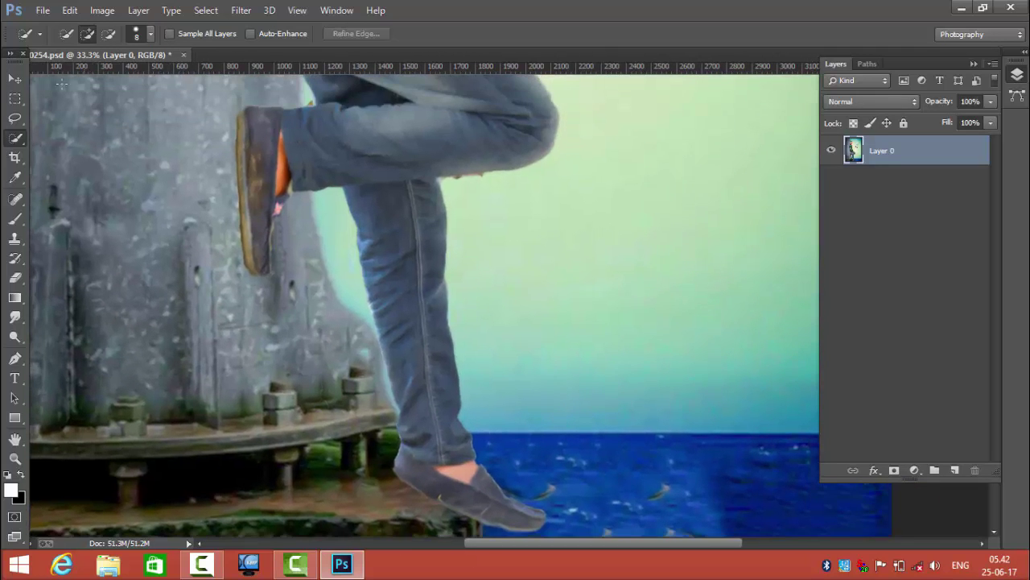
pyautogui.click(133, 34)
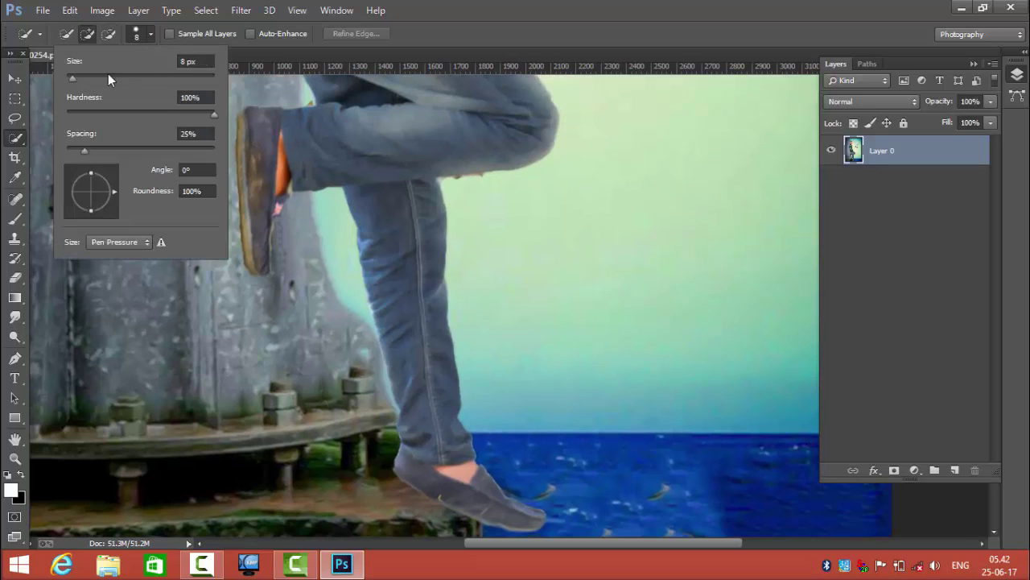
pyautogui.moveTo(77, 77); pyautogui.dragTo(84, 77)
pyautogui.click(263, 133)
pyautogui.moveTo(263, 134); pyautogui.dragTo(259, 200)
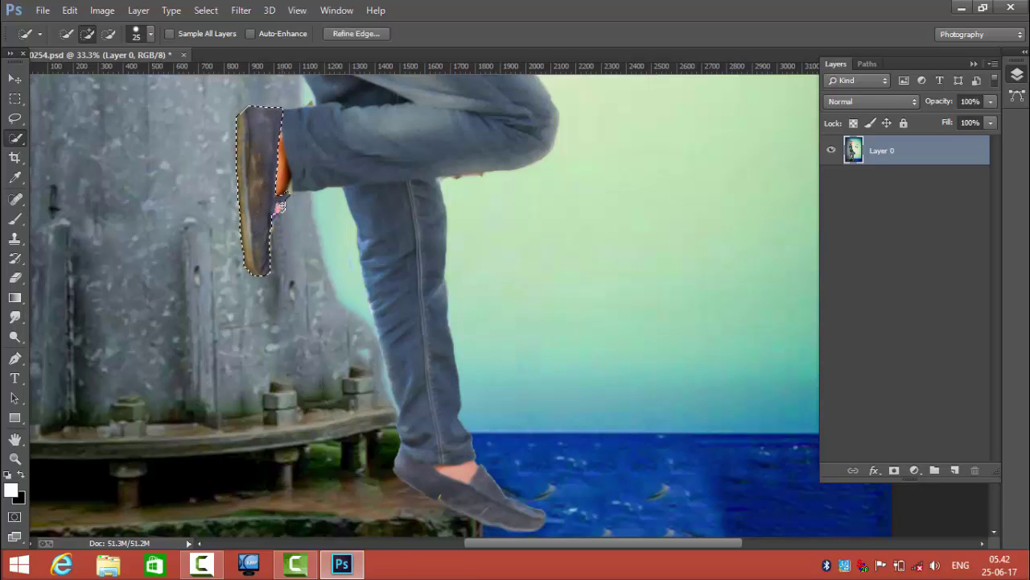
# - Add the lower shoe to the selection, excluding the ground and ankle, and feather it 5 px
pyautogui.scroll(-1, 429, 476)
pyautogui.moveTo(406, 457); pyautogui.dragTo(427, 462)
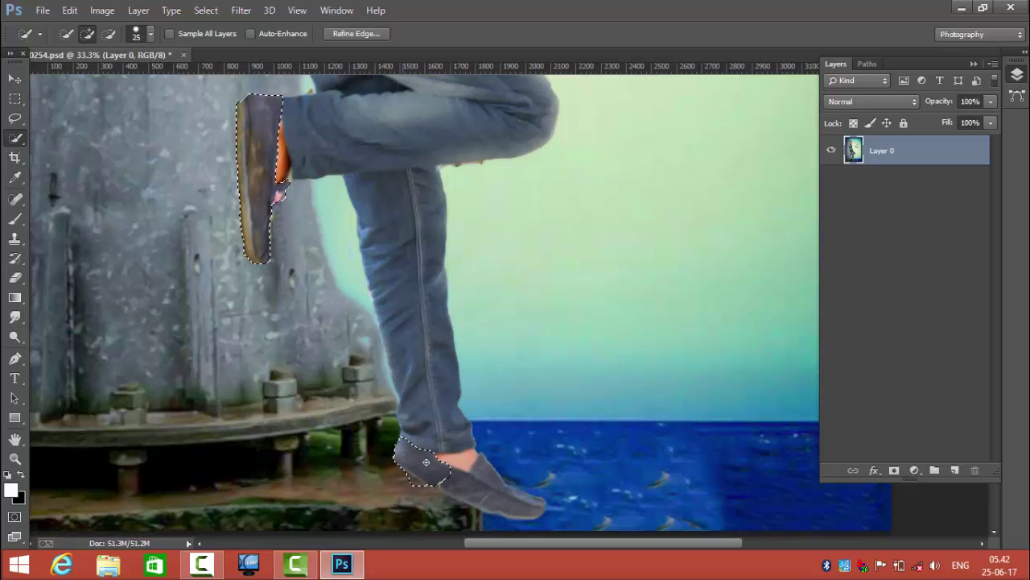
pyautogui.moveTo(505, 502); pyautogui.dragTo(520, 503)
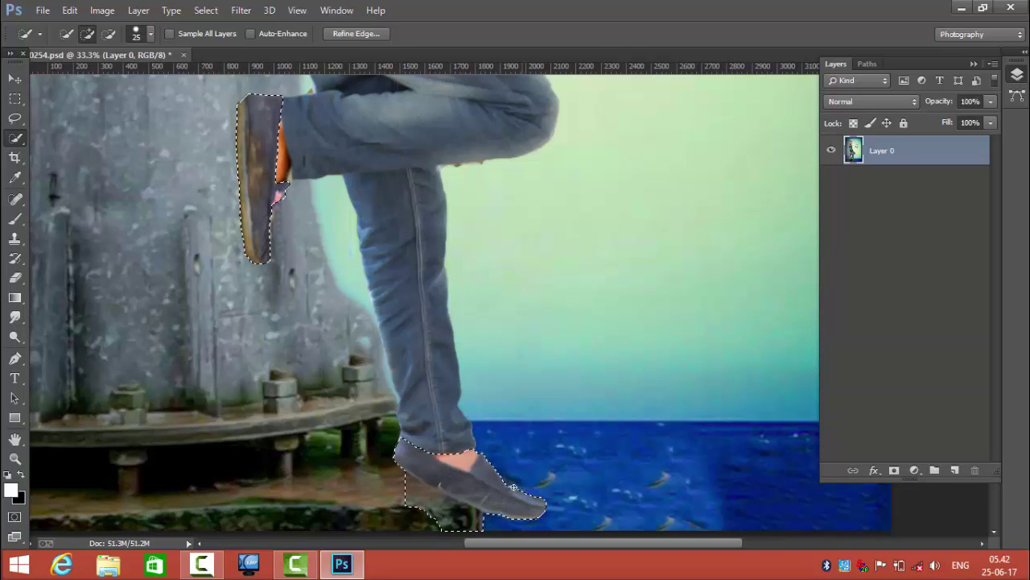
pyautogui.click(109, 35)
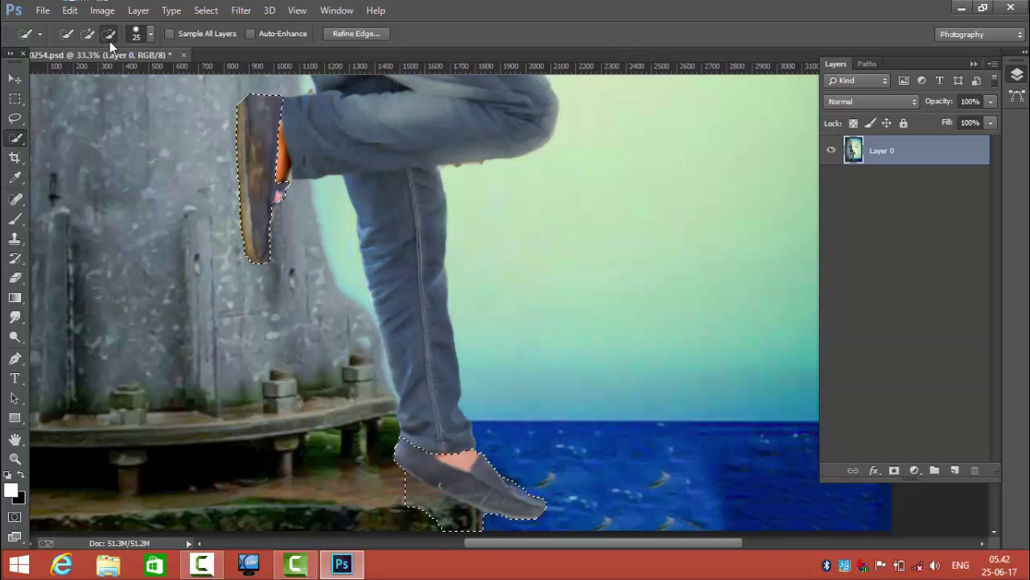
pyautogui.moveTo(440, 511); pyautogui.dragTo(419, 488)
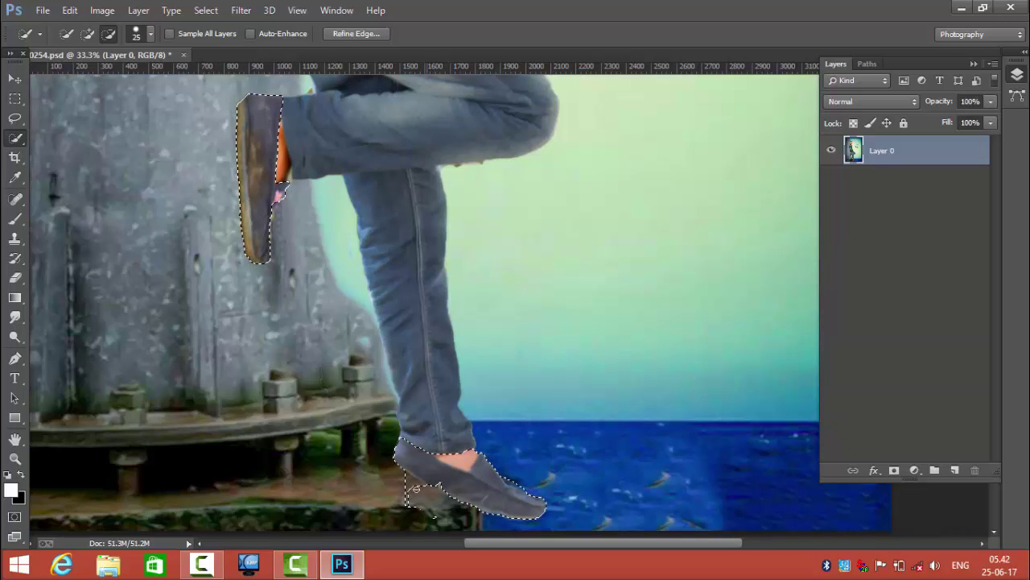
pyautogui.click(88, 34)
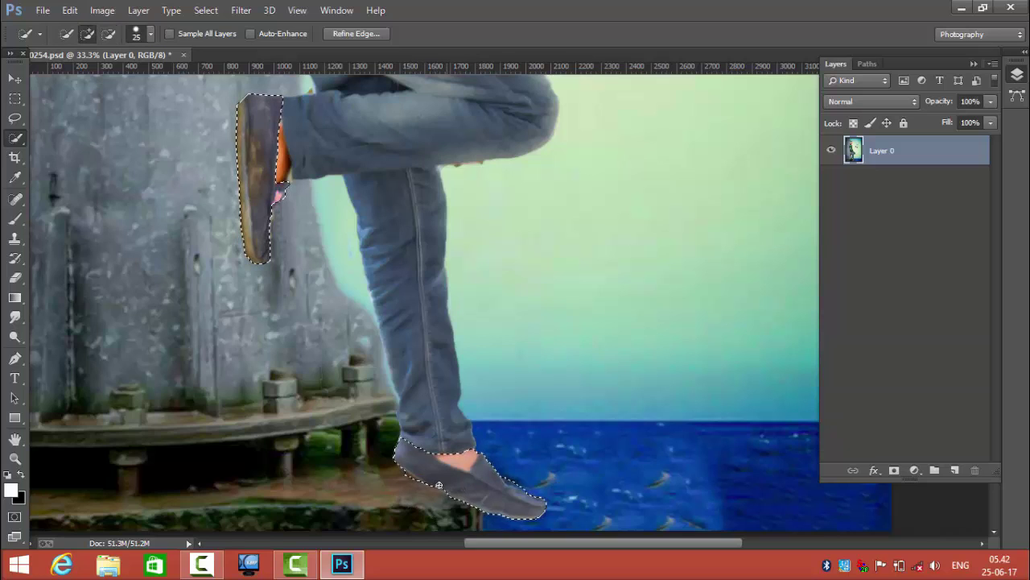
pyautogui.click(109, 34)
pyautogui.moveTo(465, 458); pyautogui.dragTo(446, 457)
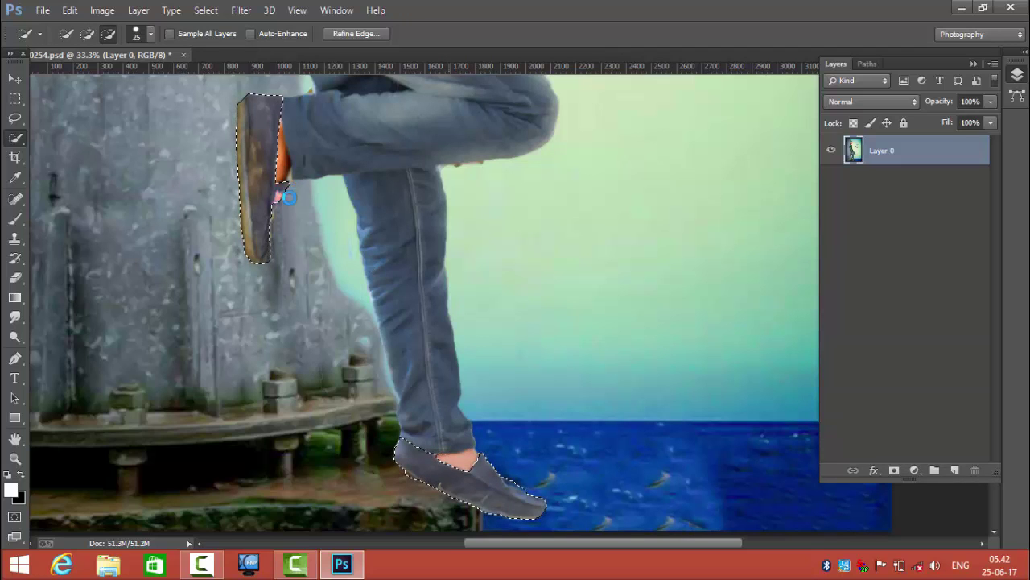
pyautogui.rightClick(342, 256)
pyautogui.click(378, 273)
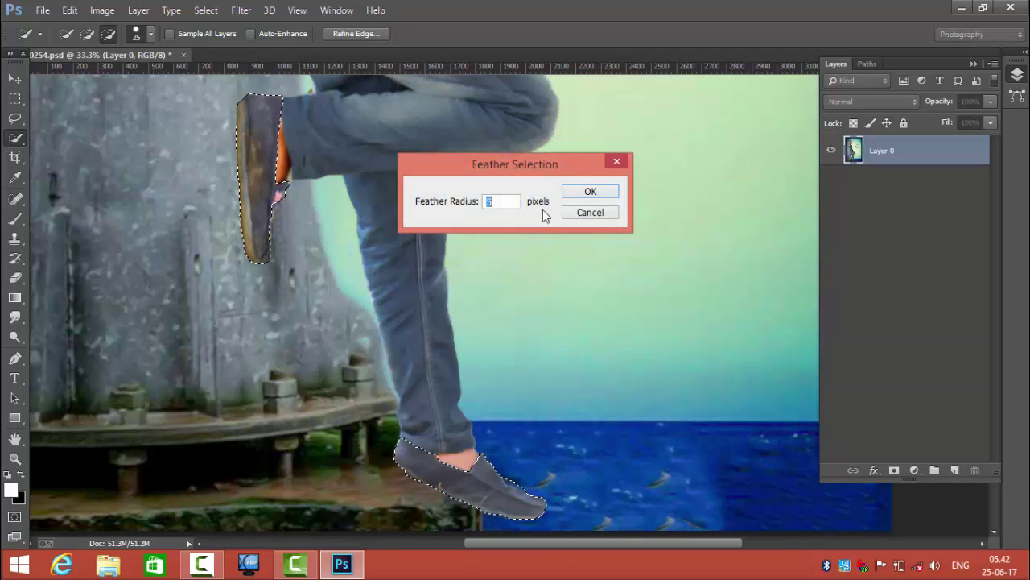
pyautogui.click(584, 195)
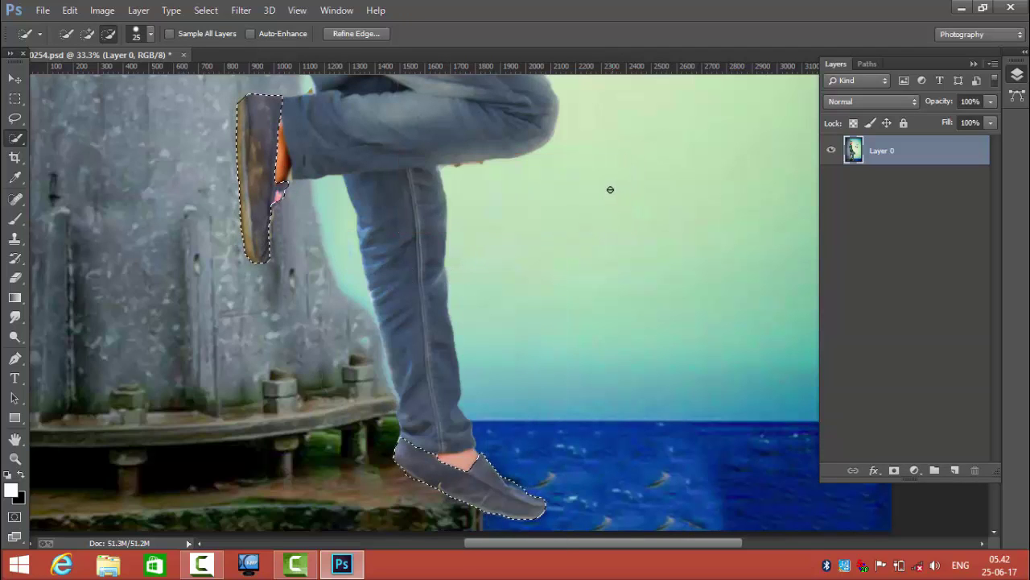
# - Apply a Channel Mixer on Blue output with Red at -12 and Green slightly positive
pyautogui.click(102, 10)
pyautogui.click(329, 184)
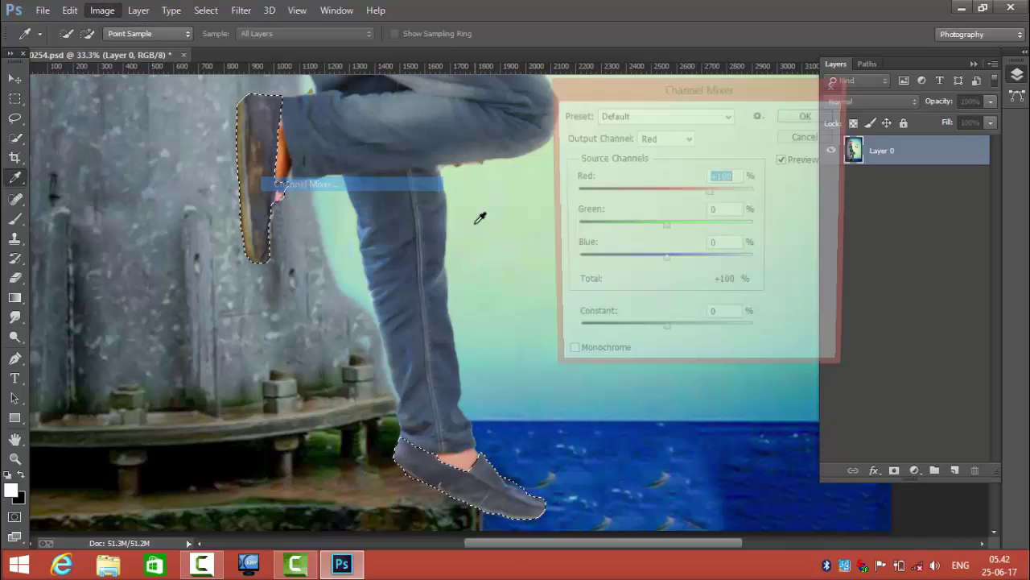
pyautogui.click(664, 137)
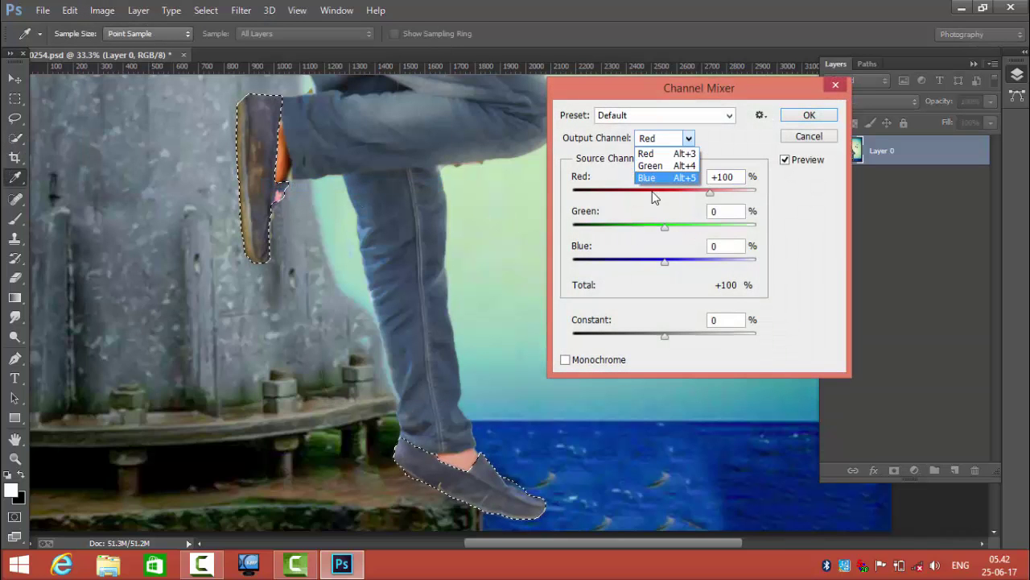
pyautogui.click(656, 175)
pyautogui.moveTo(665, 193); pyautogui.dragTo(697, 194)
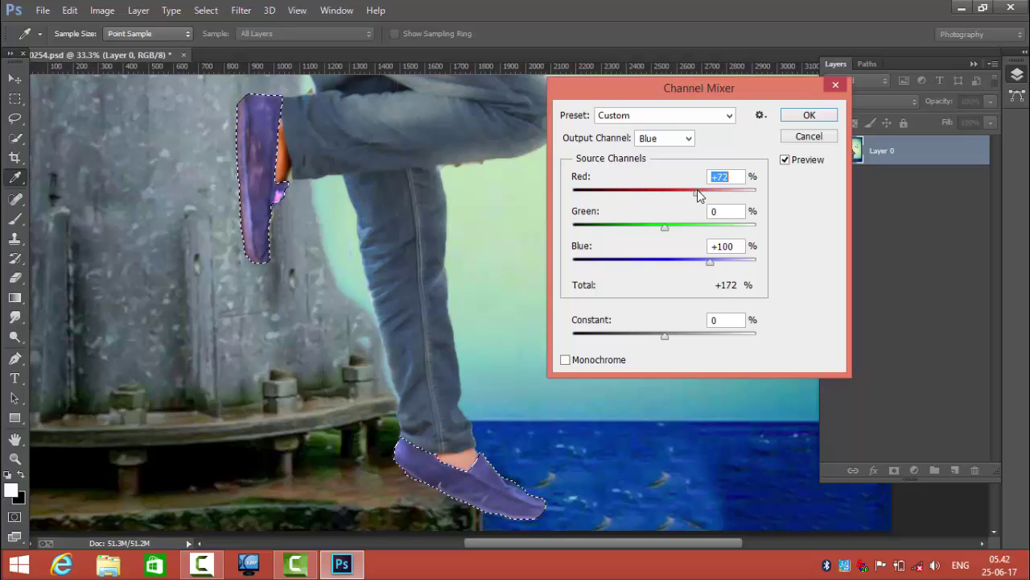
pyautogui.moveTo(683, 189)
pyautogui.mouseDown()
pyautogui.moveTo(660, 193)
pyautogui.moveTo(697, 241)
pyautogui.moveTo(668, 231)
pyautogui.mouseUp()
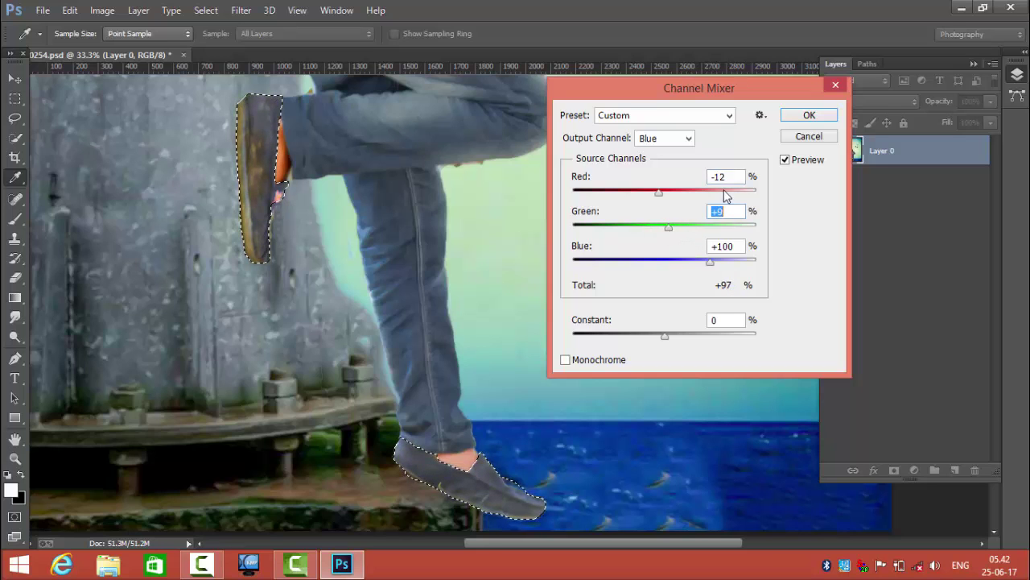
pyautogui.click(810, 112)
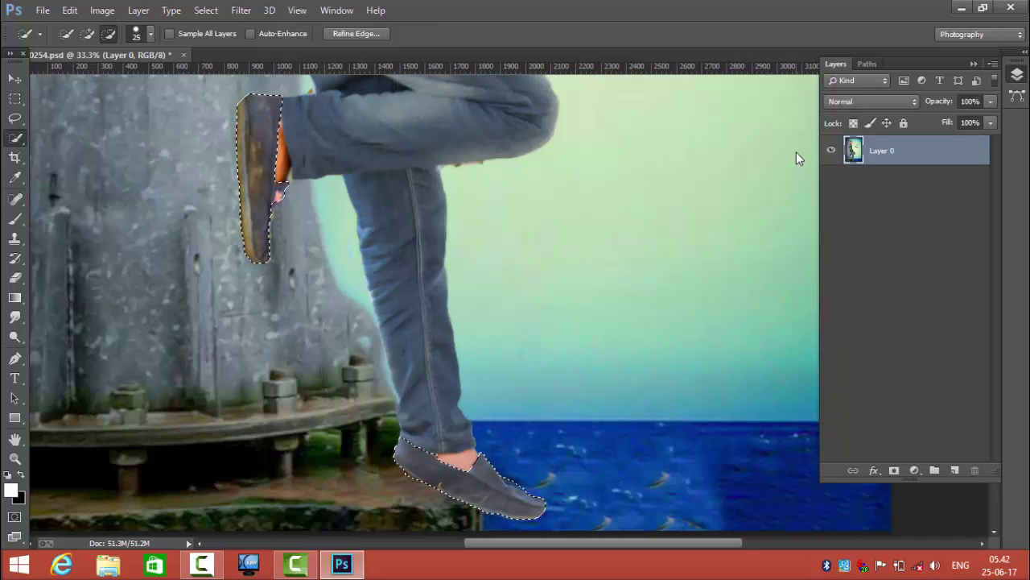
# - Give the selected shoes Hue -17 and Saturation +21 in Hue/Saturation
pyautogui.hotkey('ctrl', 'u')
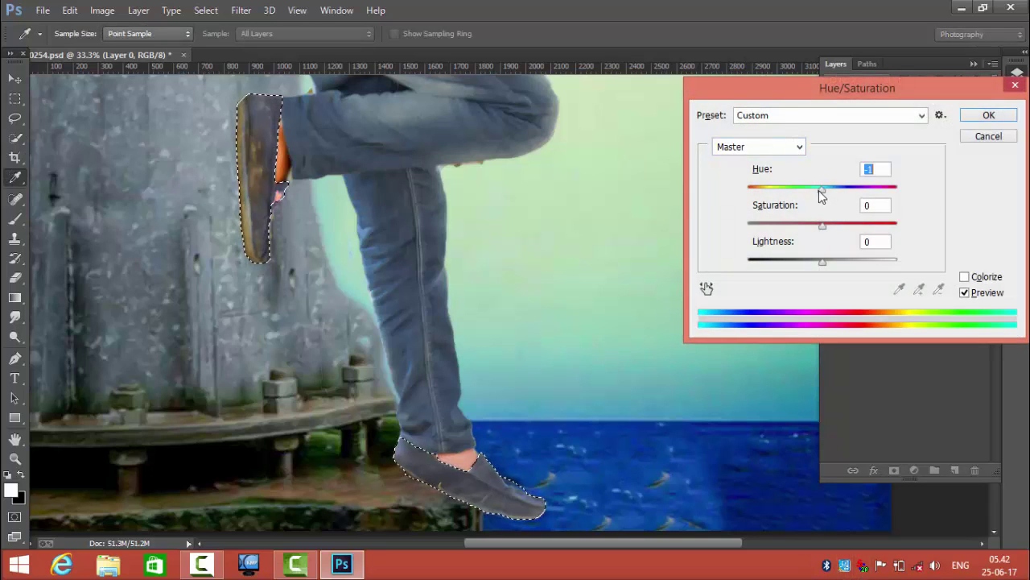
pyautogui.moveTo(819, 190)
pyautogui.mouseDown()
pyautogui.moveTo(803, 203)
pyautogui.moveTo(810, 198)
pyautogui.mouseUp()
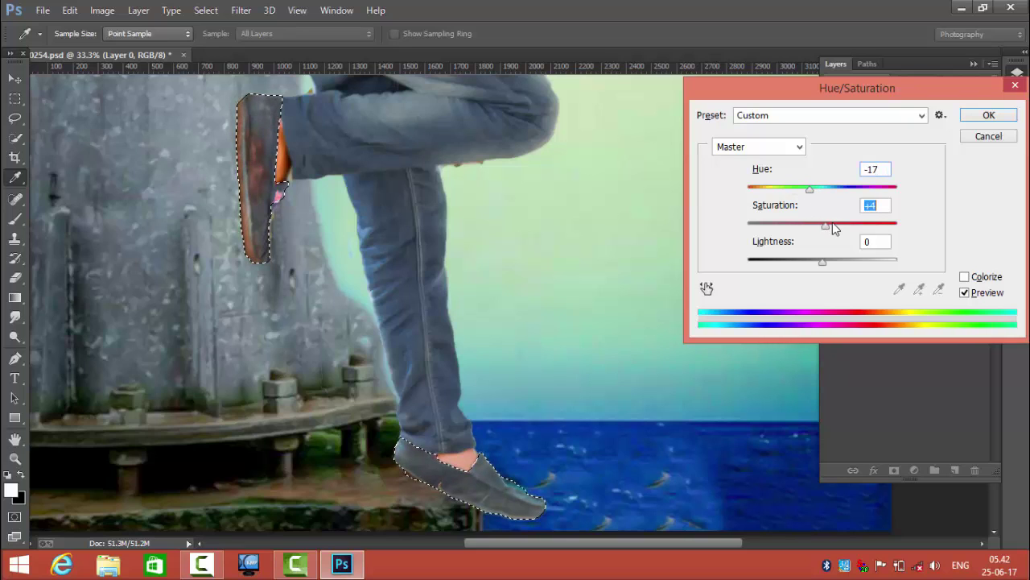
pyautogui.moveTo(830, 223)
pyautogui.mouseDown()
pyautogui.moveTo(802, 230)
pyautogui.moveTo(838, 225)
pyautogui.mouseUp()
pyautogui.press('w')
pyautogui.click(987, 115)
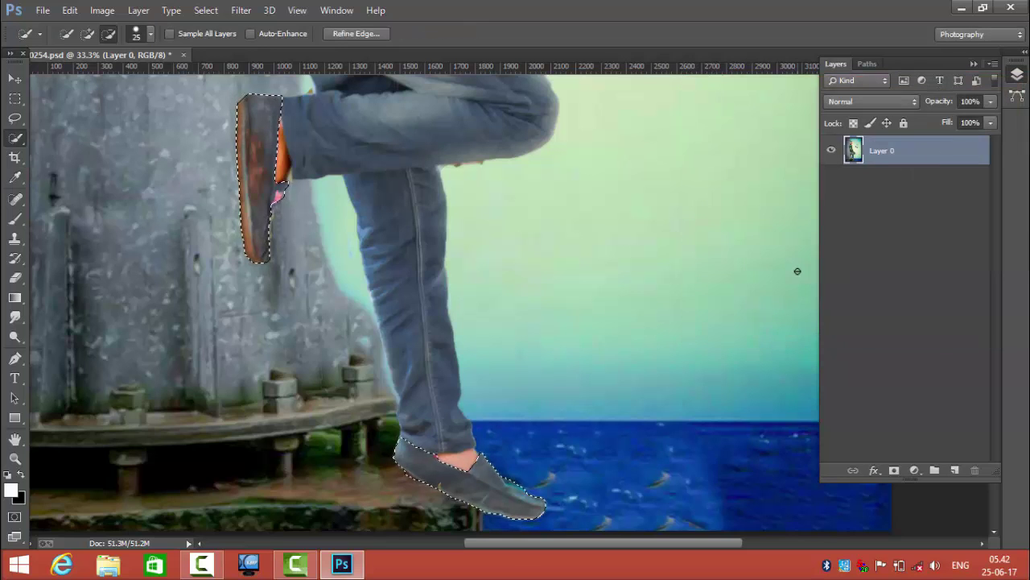
pyautogui.hotkey('ctrl', '-')
pyautogui.hotkey('ctrl', '-')
pyautogui.hotkey('ctrl', '-')
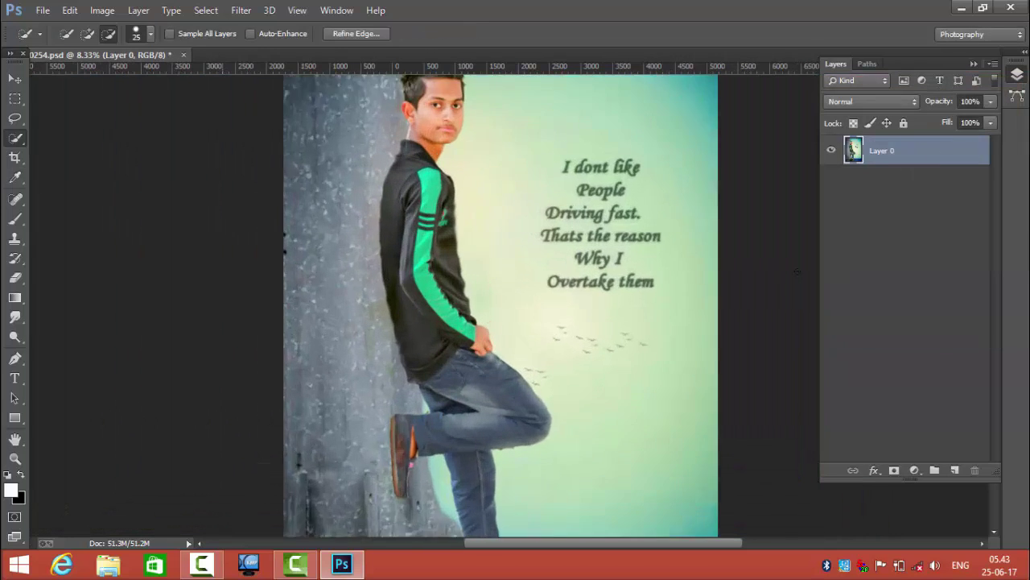
# - Add a new empty layer and duplicate the image layer, zoomed in on the raised shoe
pyautogui.hotkey('ctrl', '+')
pyautogui.hotkey('ctrl', '+')
pyautogui.hotkey('ctrl', '+')
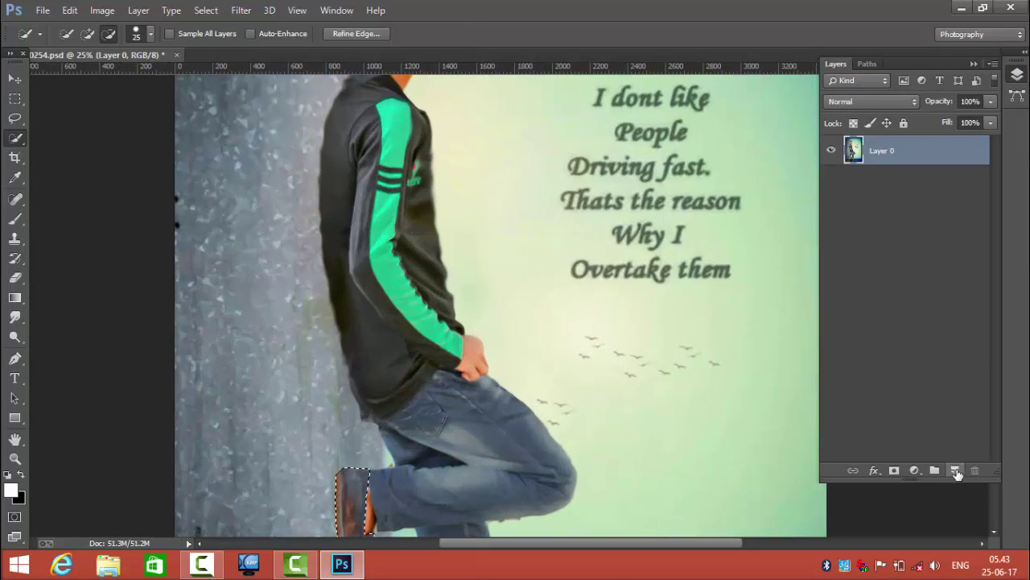
pyautogui.click(955, 471)
pyautogui.hotkey('ctrl', '+')
pyautogui.hotkey('ctrl', '+')
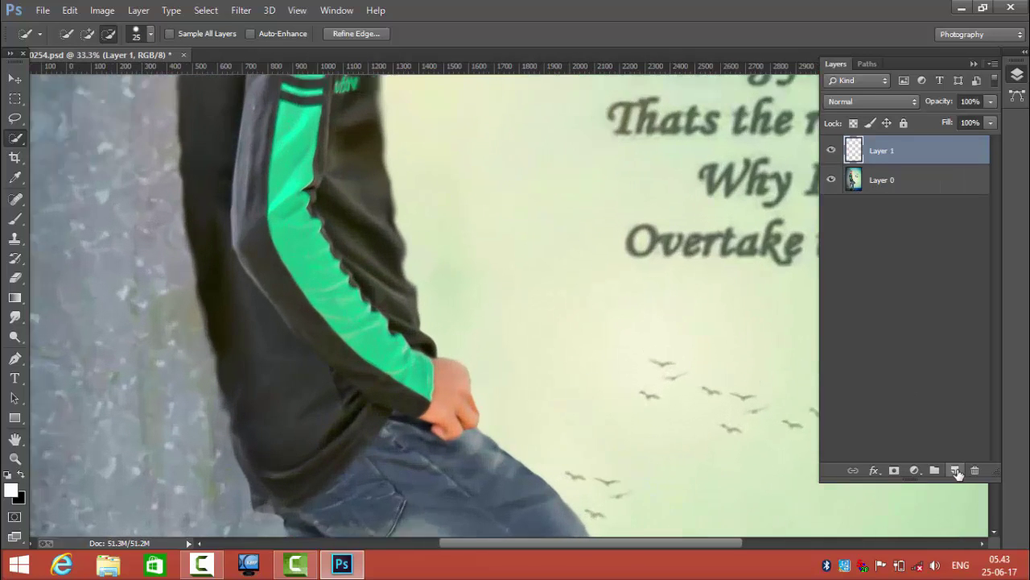
pyautogui.moveTo(684, 440); pyautogui.dragTo(679, 190)
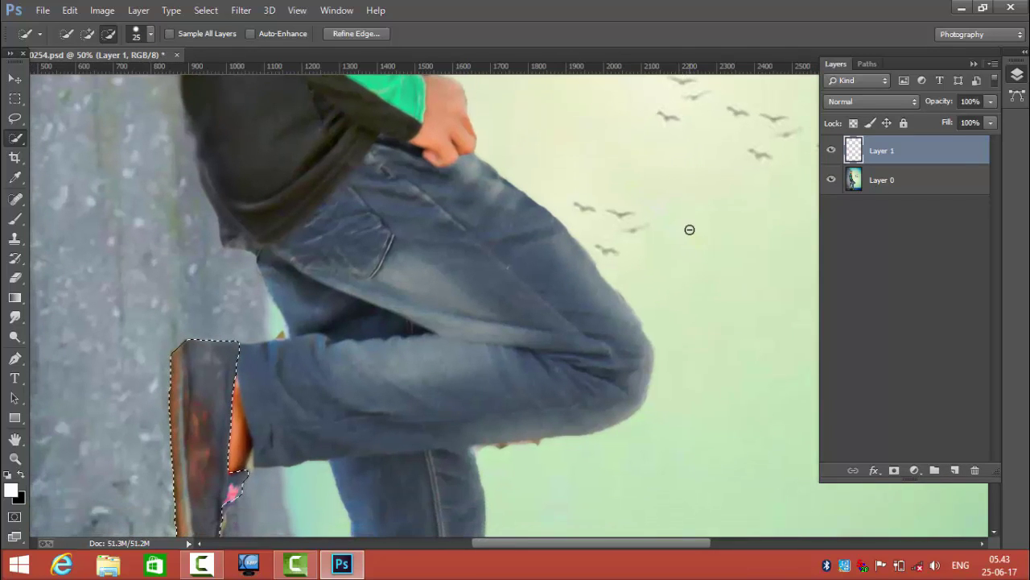
pyautogui.hotkey('ctrl', 'j')
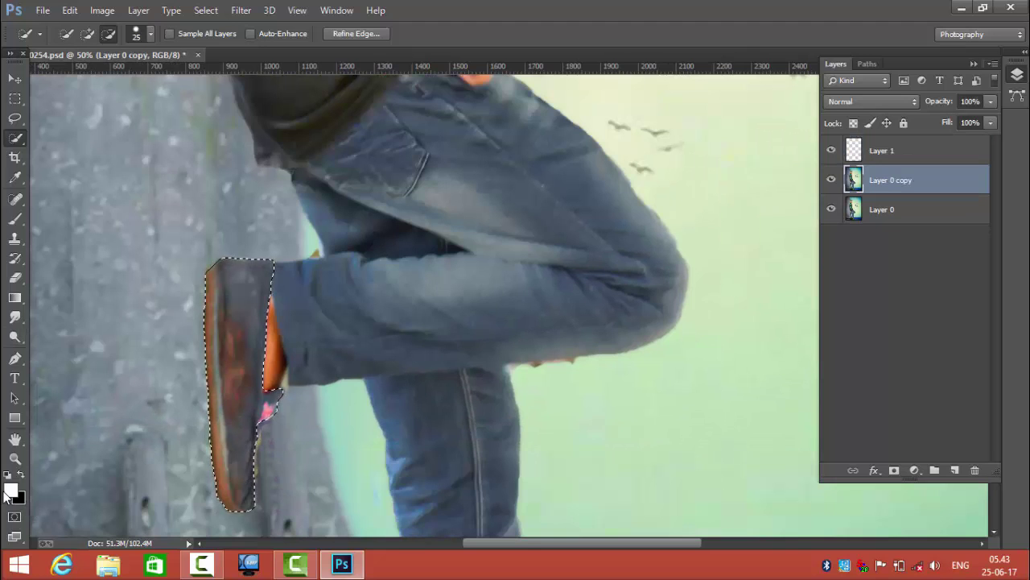
# - Set the foreground colour to orange f17d0c
pyautogui.click(11, 490)
pyautogui.moveTo(531, 153); pyautogui.dragTo(532, 312)
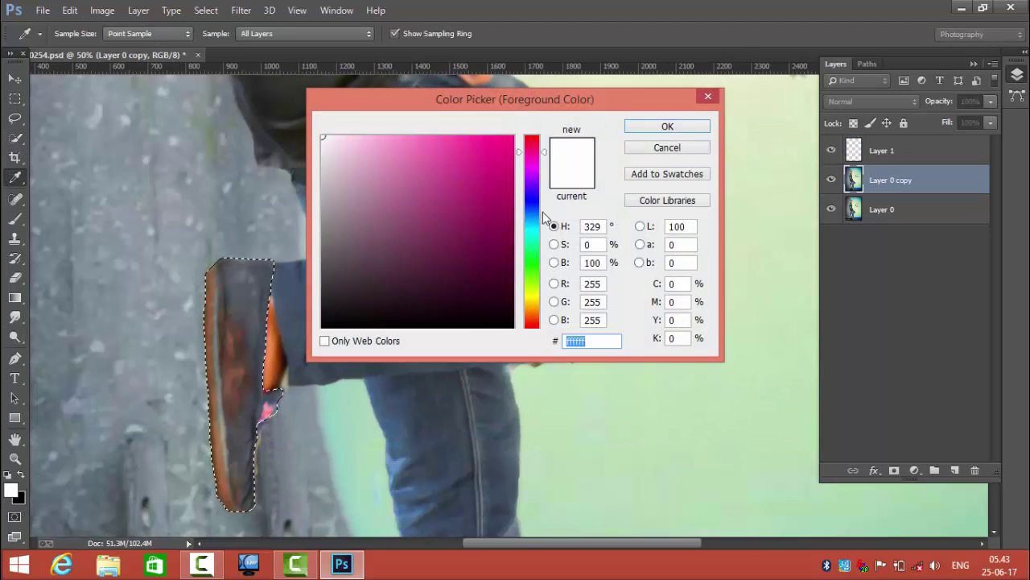
pyautogui.click(510, 138)
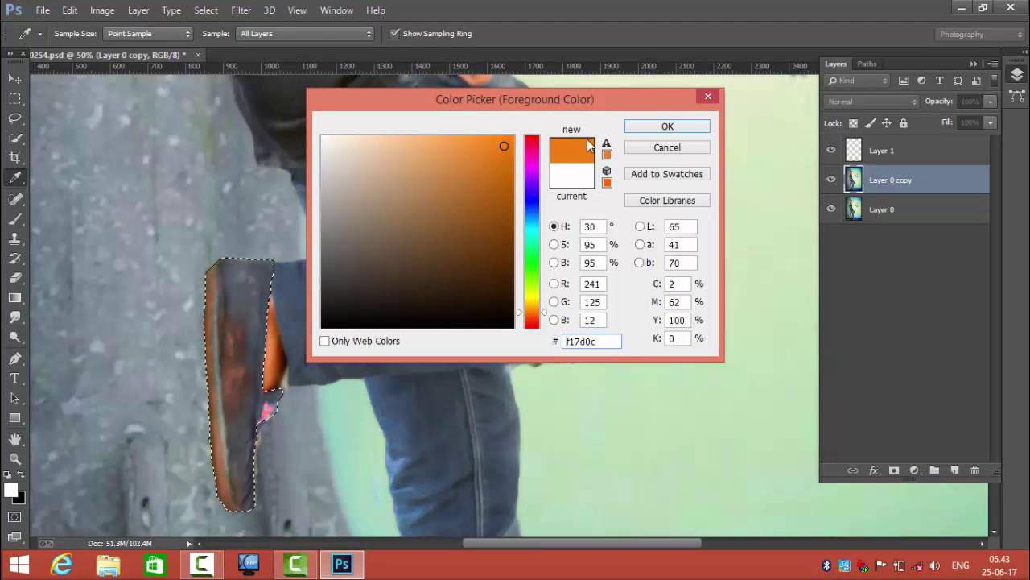
pyautogui.click(648, 127)
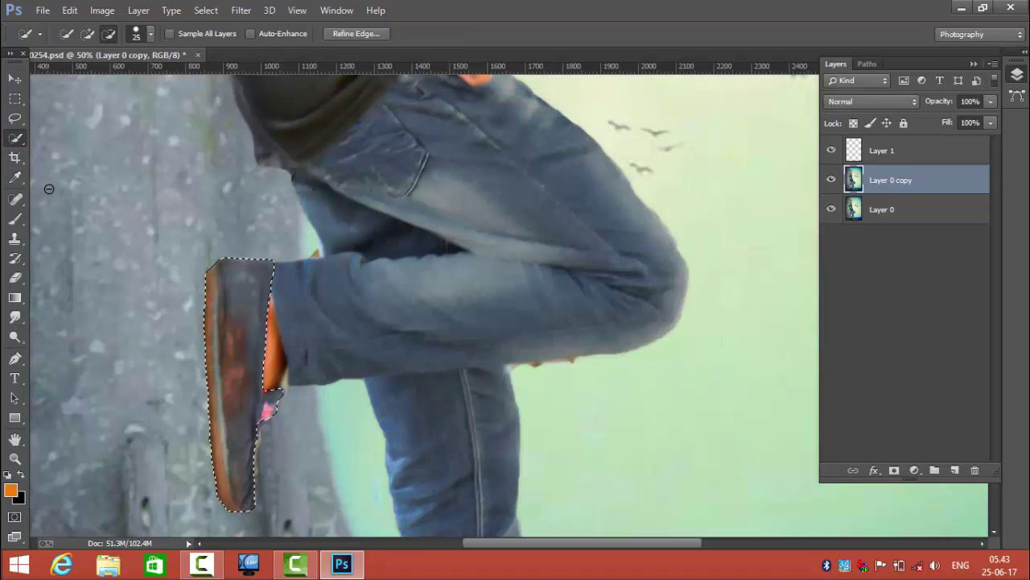
# - Set up the Brush tool at 49% opacity and 89 px size
pyautogui.click(15, 219)
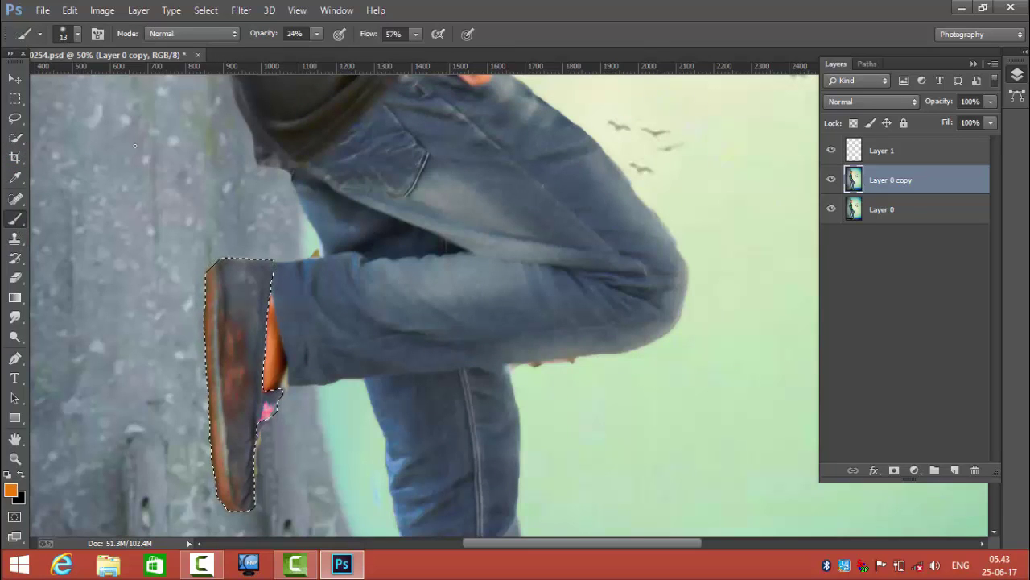
pyautogui.click(317, 33)
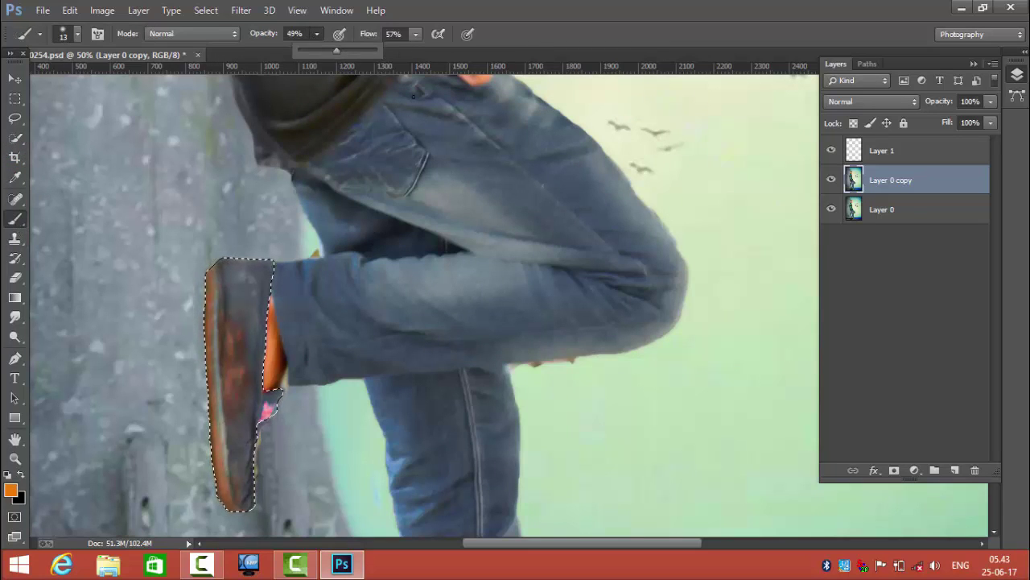
pyautogui.rightClick(426, 121)
pyautogui.press('Escape')
pyautogui.rightClick(295, 251)
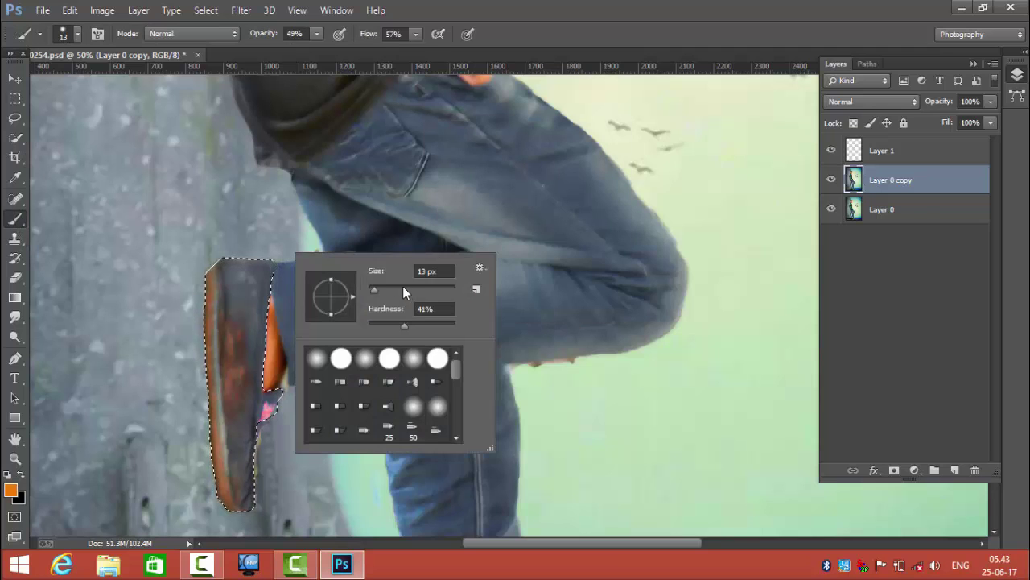
pyautogui.write('89')
pyautogui.press('Return')
# - Paint orange over the raised shoe, covering its pinkish edge and top evenly
pyautogui.moveTo(246, 296)
pyautogui.mouseDown()
pyautogui.moveTo(235, 354)
pyautogui.moveTo(233, 320)
pyautogui.moveTo(224, 337)
pyautogui.moveTo(237, 297)
pyautogui.moveTo(241, 368)
pyautogui.moveTo(244, 270)
pyautogui.mouseUp()
pyautogui.hotkey('ctrl', 'alt', 'z')
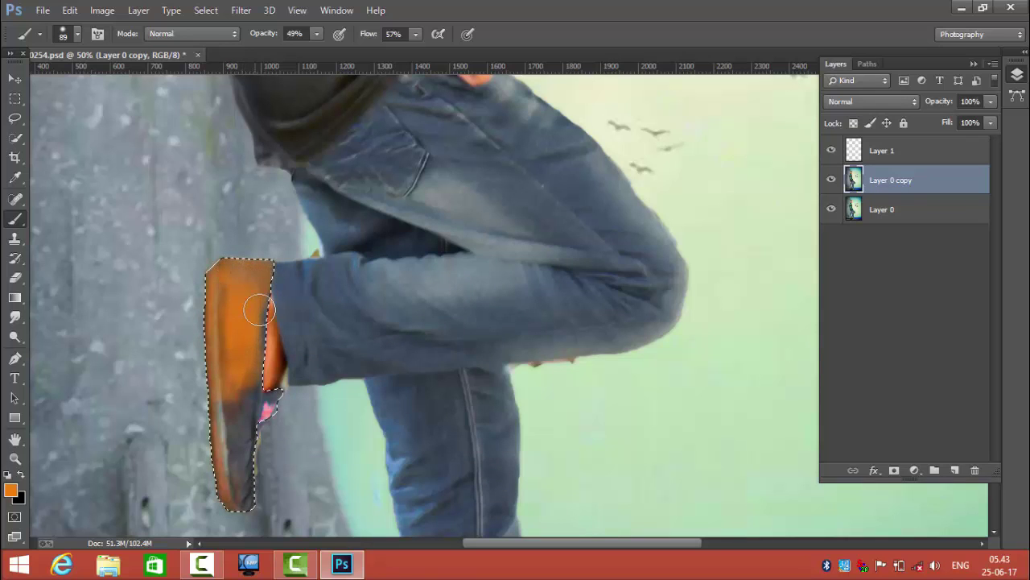
pyautogui.moveTo(255, 341)
pyautogui.mouseDown()
pyautogui.moveTo(215, 287)
pyautogui.moveTo(226, 270)
pyautogui.moveTo(236, 410)
pyautogui.moveTo(245, 330)
pyautogui.moveTo(235, 476)
pyautogui.mouseUp()
pyautogui.scroll(-1, 248, 492)
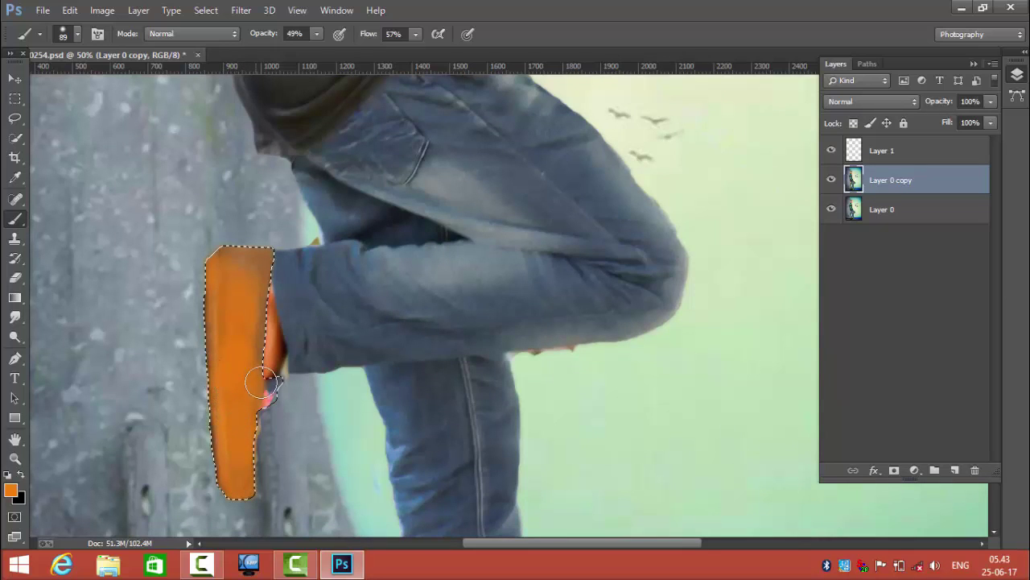
pyautogui.moveTo(219, 377)
pyautogui.mouseDown()
pyautogui.moveTo(268, 395)
pyautogui.moveTo(261, 301)
pyautogui.mouseUp()
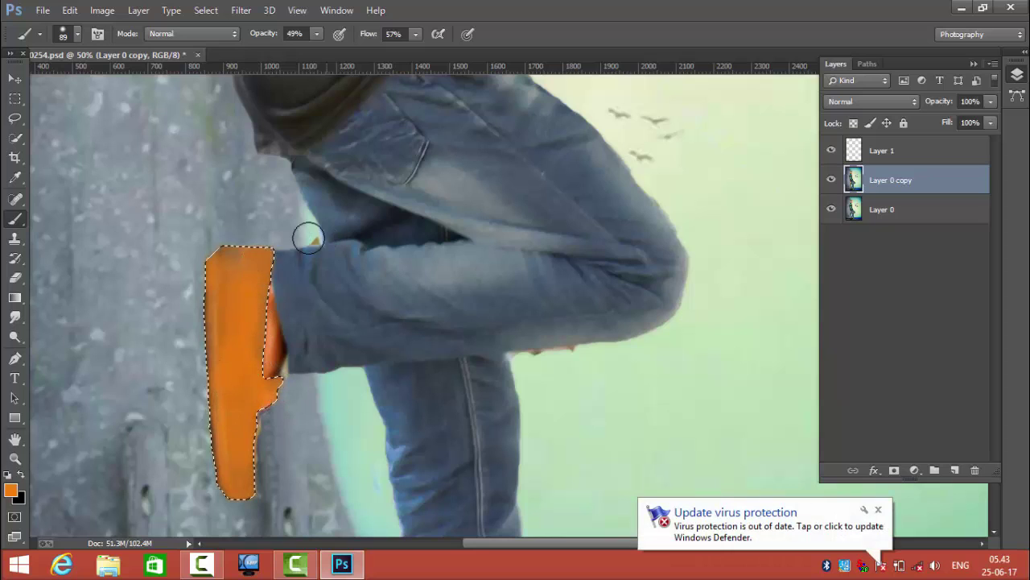
pyautogui.moveTo(261, 301)
pyautogui.mouseDown()
pyautogui.moveTo(222, 301)
pyautogui.moveTo(246, 490)
pyautogui.moveTo(230, 357)
pyautogui.moveTo(216, 360)
pyautogui.moveTo(223, 472)
pyautogui.moveTo(237, 480)
pyautogui.moveTo(259, 411)
pyautogui.moveTo(294, 421)
pyautogui.moveTo(242, 317)
pyautogui.moveTo(252, 273)
pyautogui.mouseUp()
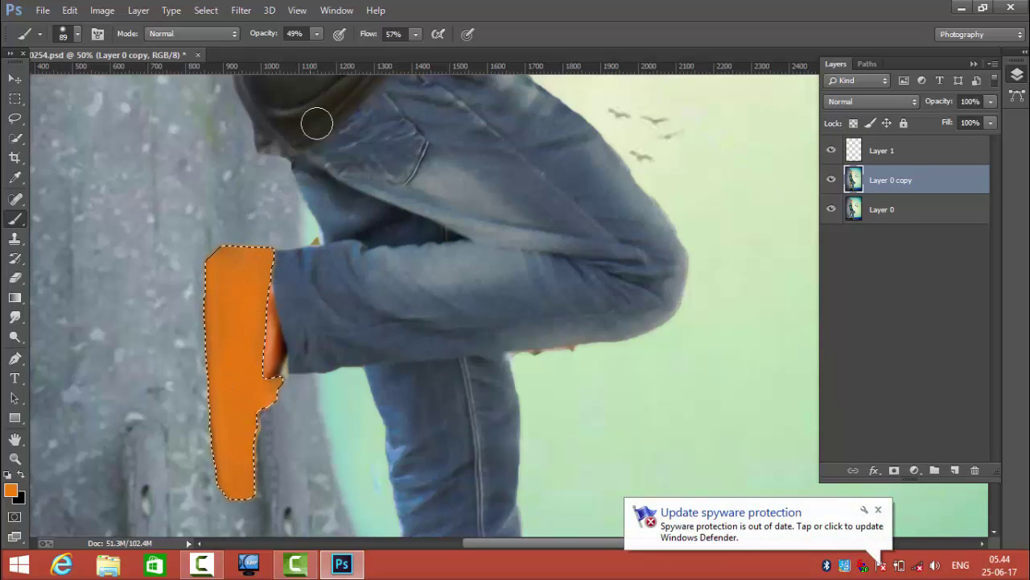
pyautogui.hotkey('ctrl', '+')
pyautogui.hotkey('ctrl', '+')
pyautogui.hotkey('ctrl', '+')
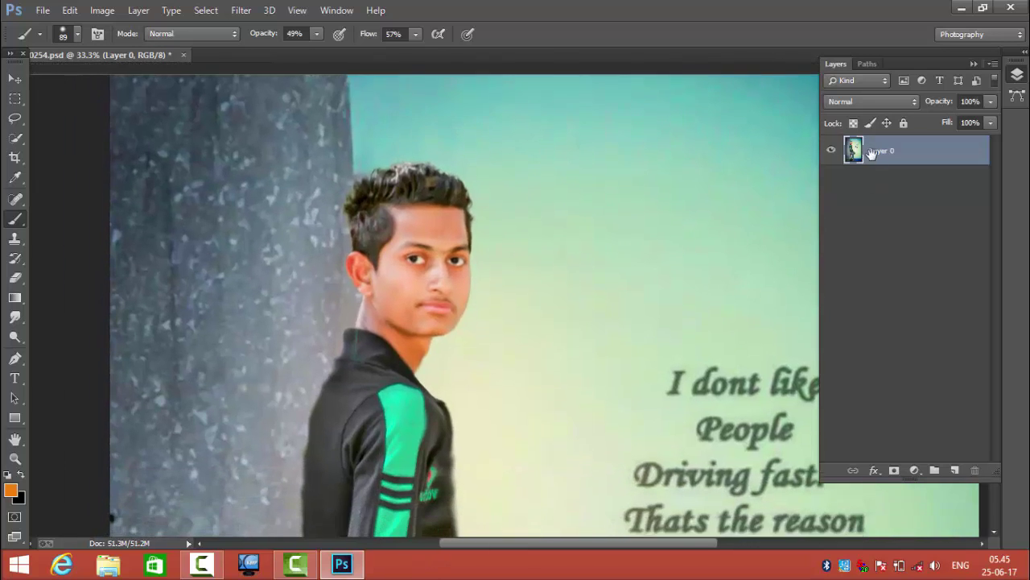
# - Duplicate Layer 0 as Layer 0 copy and zoom in on the boy's head
pyautogui.rightClick(838, 165)
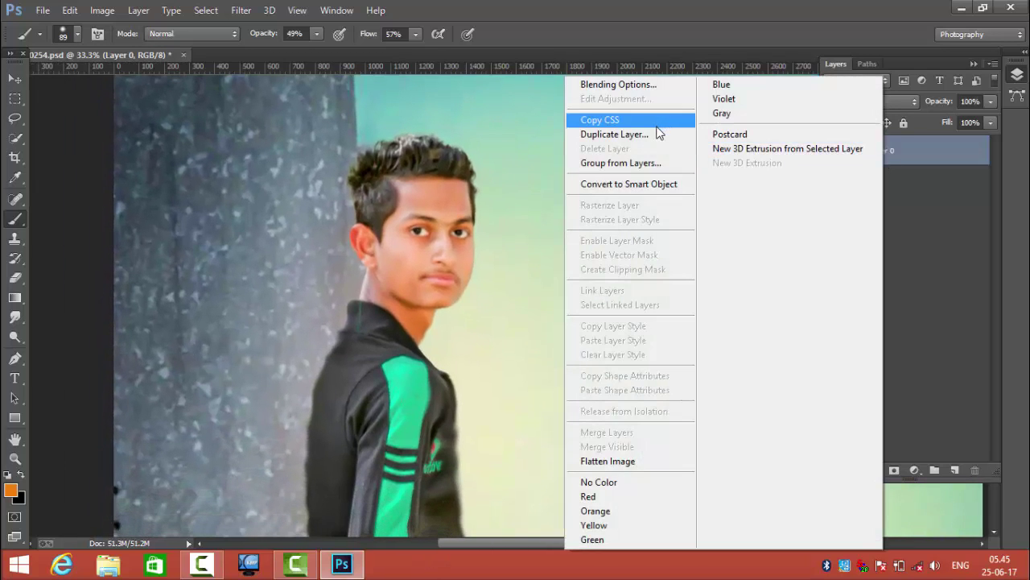
pyautogui.click(659, 122)
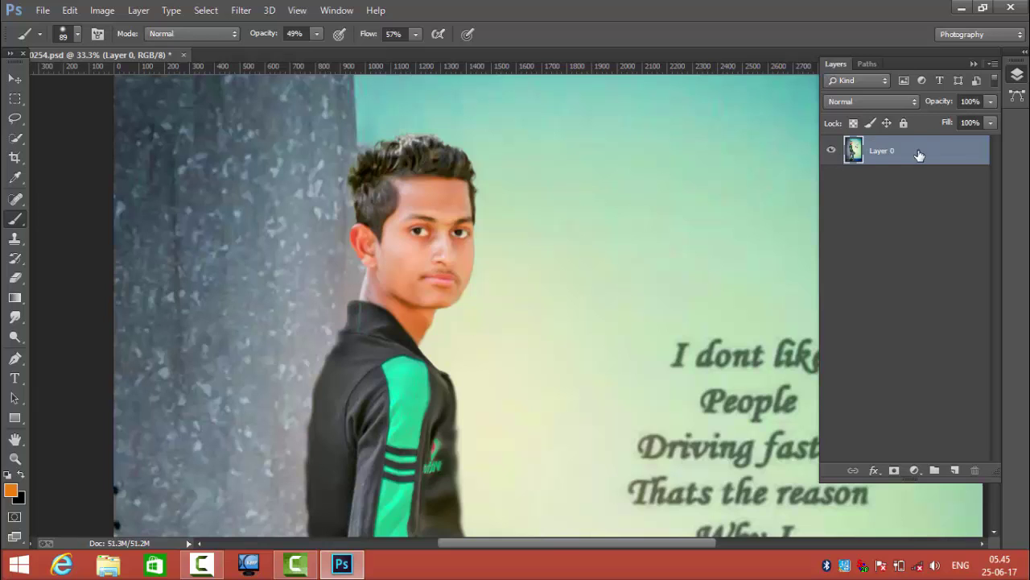
pyautogui.rightClick(915, 152)
pyautogui.click(645, 134)
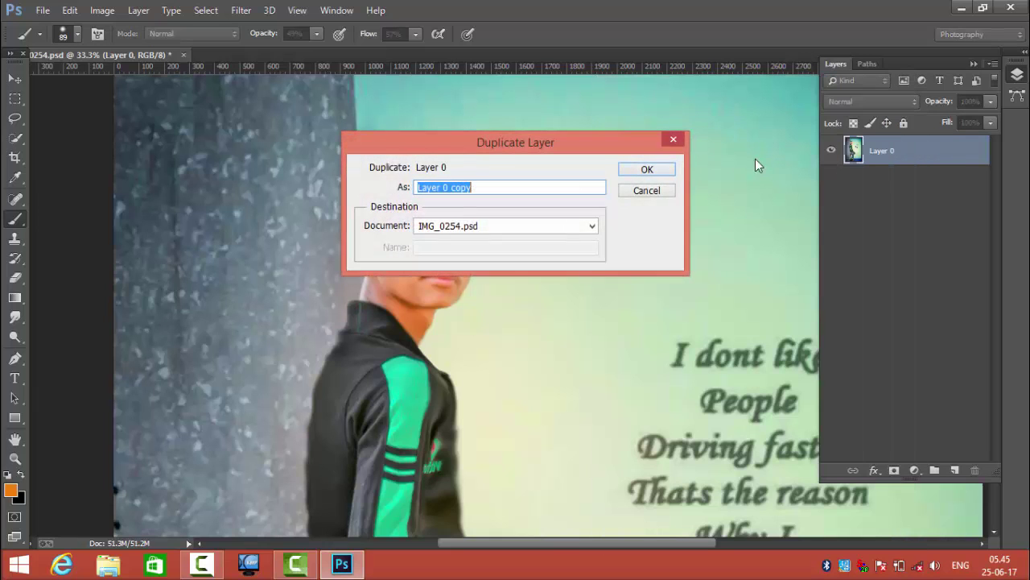
pyautogui.click(652, 169)
pyautogui.hotkey('ctrl', '+')
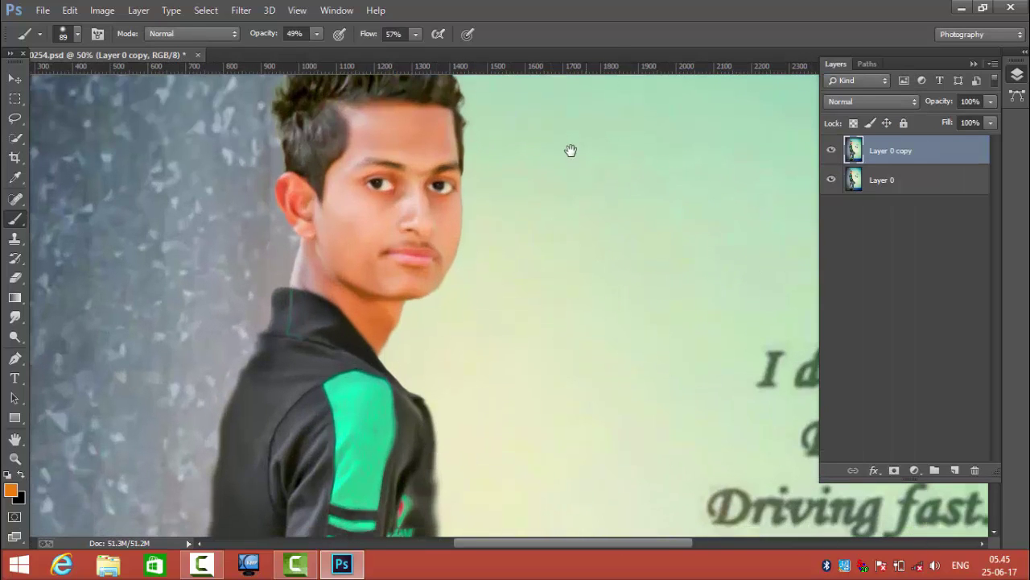
pyautogui.moveTo(545, 293); pyautogui.dragTo(541, 318)
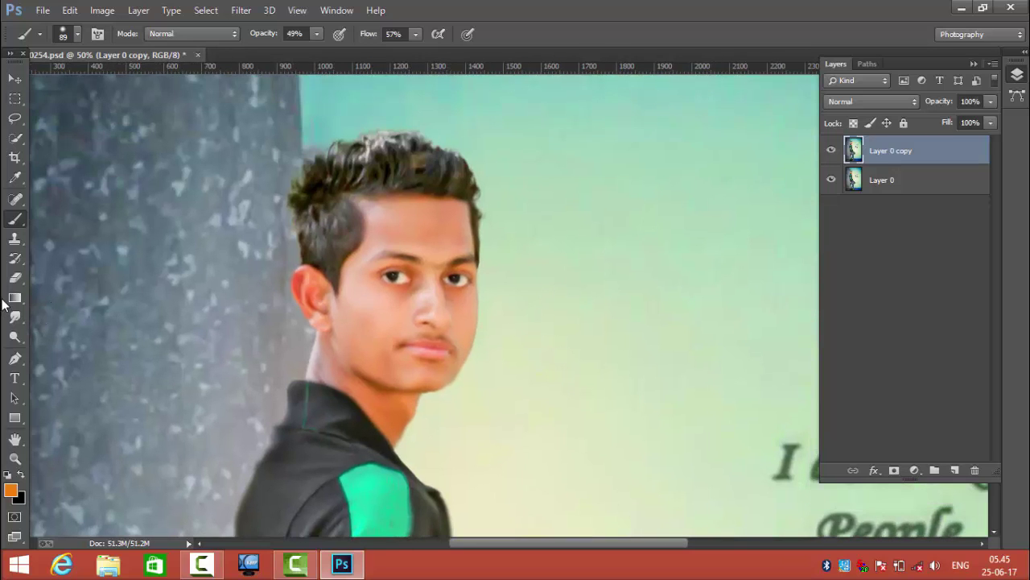
# - Set up the Smudge tool with a bristle tip, 60% strength and 46 px size
pyautogui.click(15, 278)
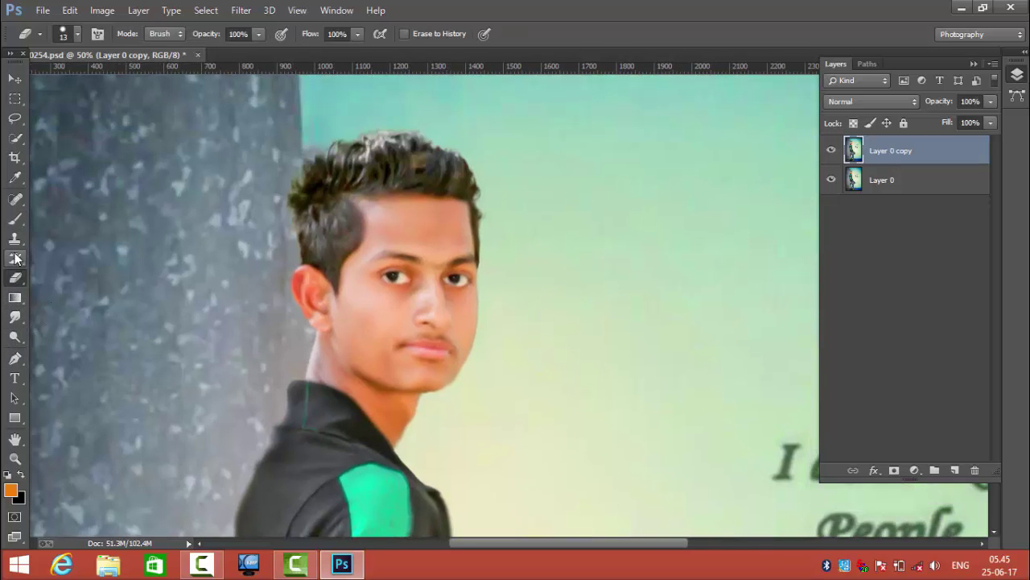
pyautogui.click(15, 198)
pyautogui.click(15, 316)
pyautogui.rightClick(675, 335)
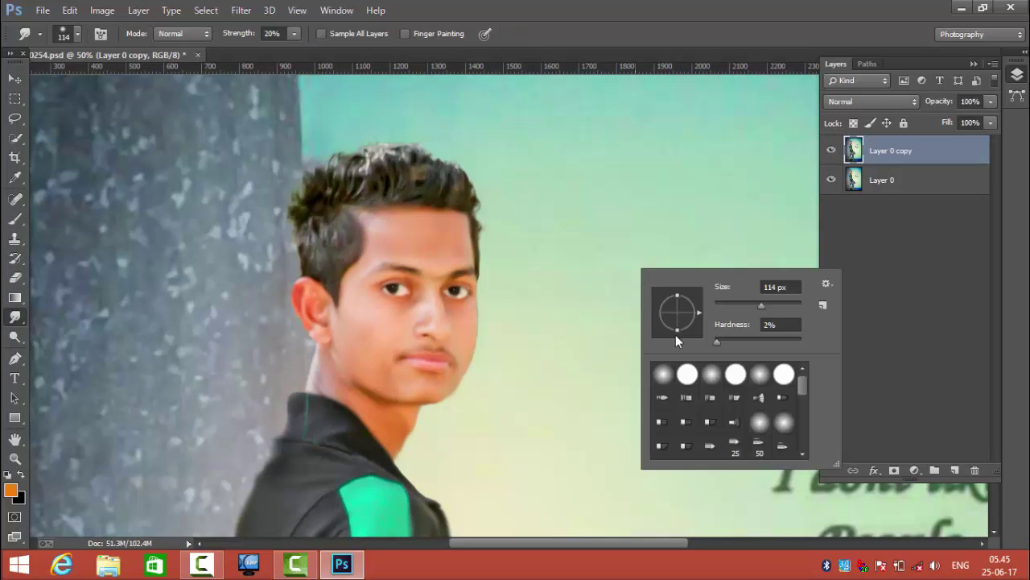
pyautogui.click(708, 397)
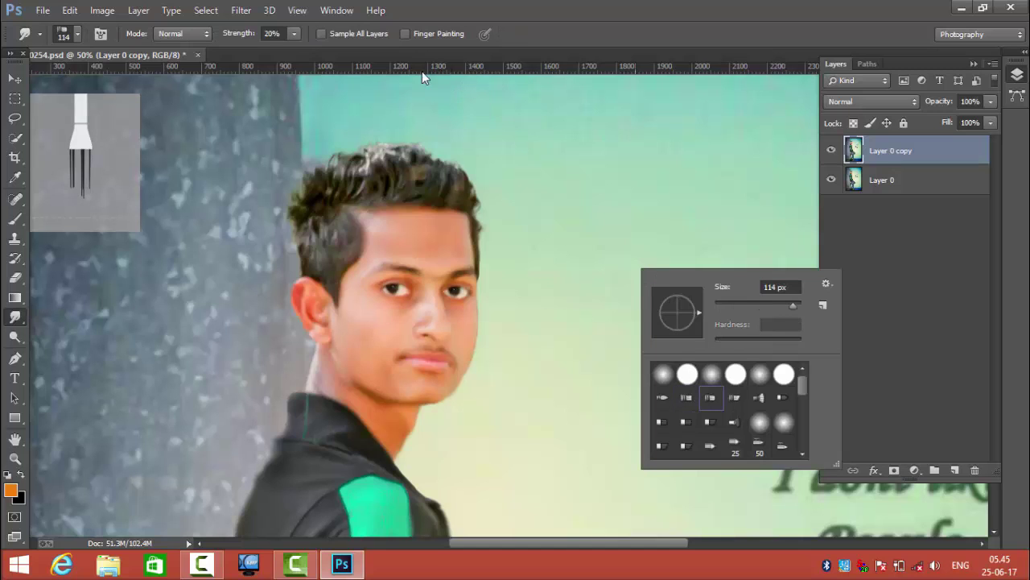
pyautogui.click(293, 33)
pyautogui.moveTo(312, 46); pyautogui.dragTo(325, 49)
pyautogui.rightClick(676, 348)
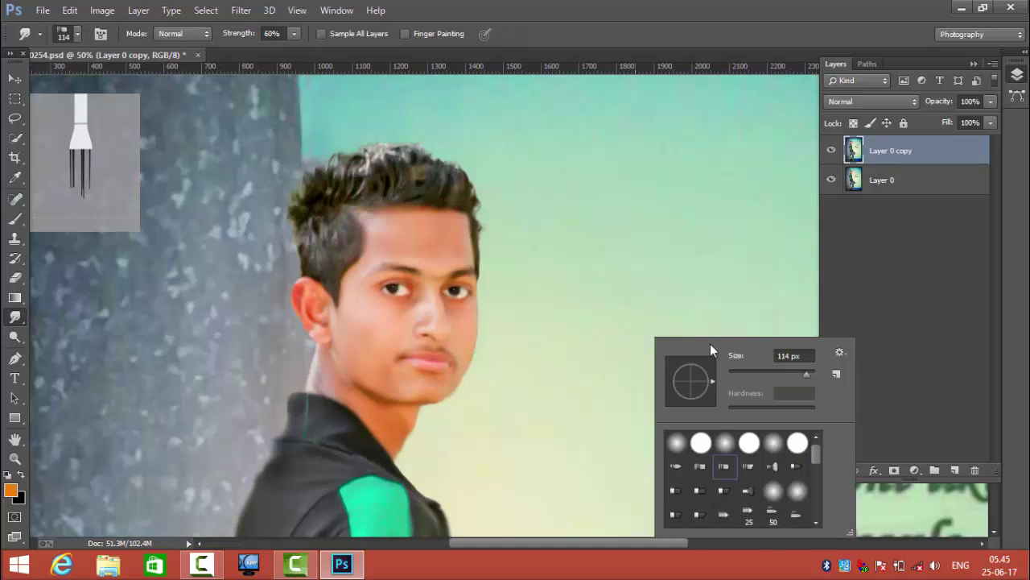
pyautogui.click(768, 374)
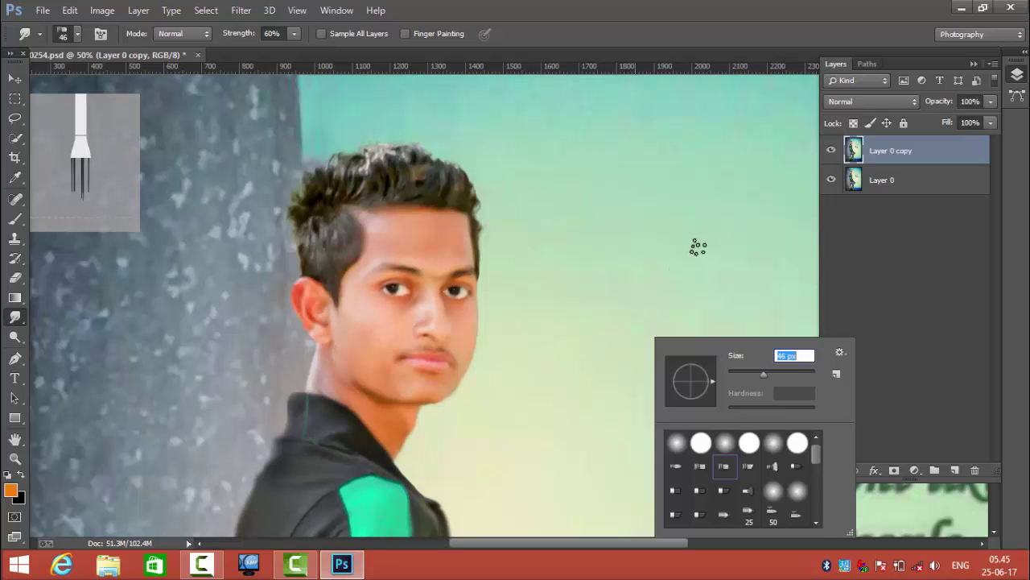
pyautogui.press('Return')
# - Smudge the hair tips and left-side hair upward into spikes, darkening the light streak
pyautogui.moveTo(460, 201)
pyautogui.mouseDown()
pyautogui.moveTo(481, 180)
pyautogui.moveTo(473, 202)
pyautogui.moveTo(485, 172)
pyautogui.moveTo(459, 187)
pyautogui.moveTo(476, 158)
pyautogui.moveTo(443, 186)
pyautogui.moveTo(462, 154)
pyautogui.moveTo(451, 181)
pyautogui.moveTo(479, 161)
pyautogui.moveTo(470, 195)
pyautogui.mouseUp()
pyautogui.hotkey('ctrl', 'alt', 'z')
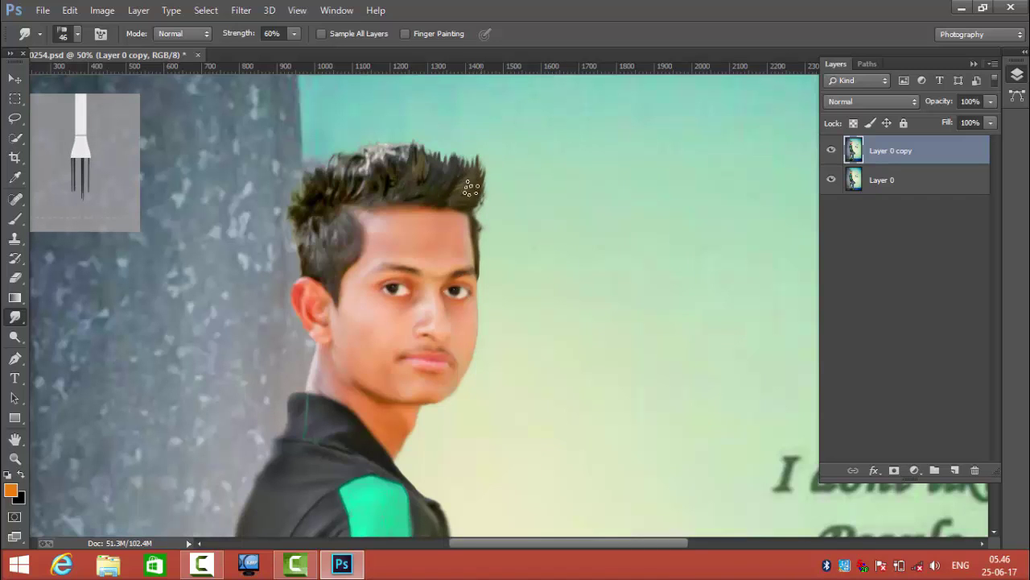
pyautogui.moveTo(438, 144); pyautogui.dragTo(453, 194)
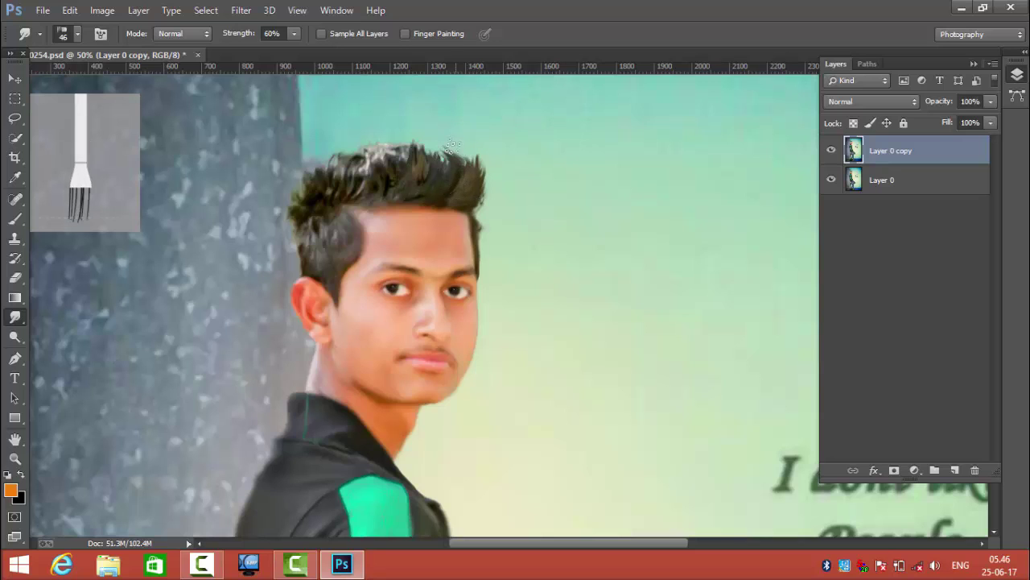
pyautogui.moveTo(464, 129)
pyautogui.mouseDown()
pyautogui.moveTo(475, 183)
pyautogui.moveTo(434, 160)
pyautogui.moveTo(426, 125)
pyautogui.mouseUp()
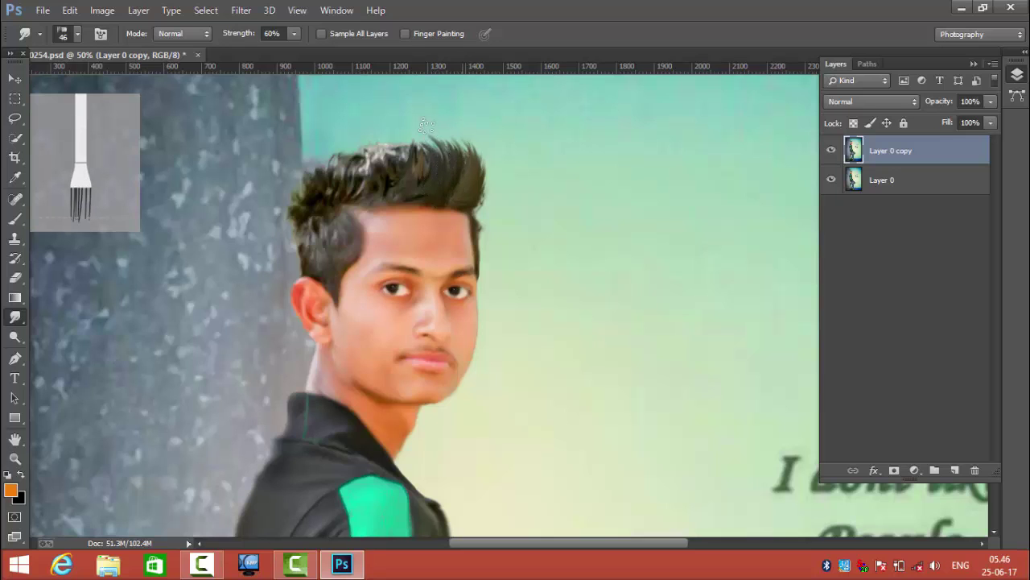
pyautogui.moveTo(405, 181)
pyautogui.mouseDown()
pyautogui.moveTo(412, 136)
pyautogui.moveTo(388, 137)
pyautogui.mouseUp()
pyautogui.moveTo(378, 192)
pyautogui.mouseDown()
pyautogui.moveTo(394, 147)
pyautogui.moveTo(430, 165)
pyautogui.moveTo(410, 133)
pyautogui.moveTo(401, 144)
pyautogui.mouseUp()
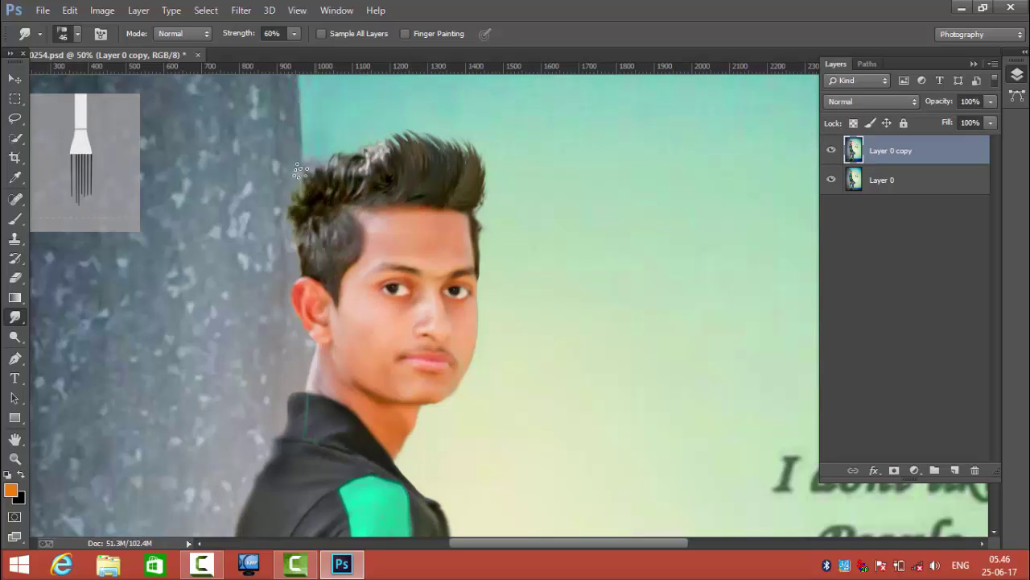
pyautogui.moveTo(301, 170)
pyautogui.mouseDown()
pyautogui.moveTo(308, 179)
pyautogui.moveTo(319, 154)
pyautogui.mouseUp()
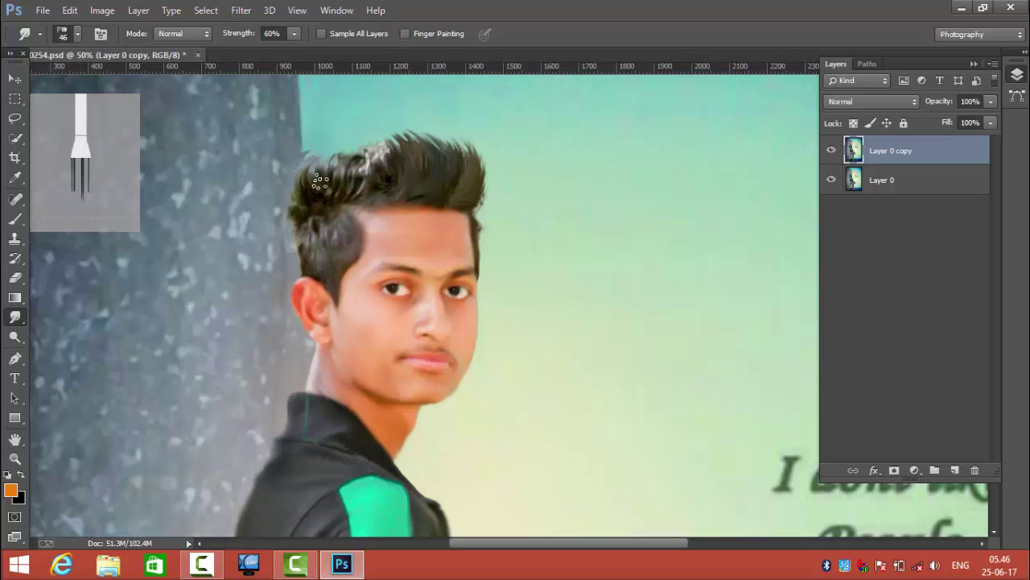
pyautogui.moveTo(322, 194)
pyautogui.mouseDown()
pyautogui.moveTo(326, 150)
pyautogui.moveTo(346, 150)
pyautogui.moveTo(355, 166)
pyautogui.moveTo(370, 153)
pyautogui.mouseUp()
pyautogui.moveTo(344, 192)
pyautogui.mouseDown()
pyautogui.moveTo(354, 161)
pyautogui.moveTo(346, 198)
pyautogui.mouseUp()
pyautogui.moveTo(346, 156); pyautogui.dragTo(374, 198)
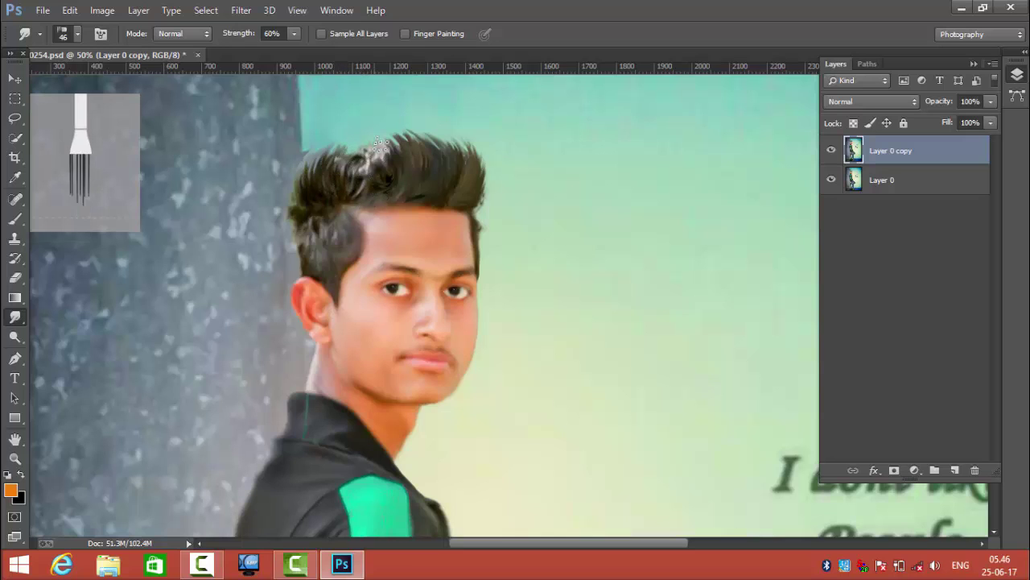
pyautogui.moveTo(380, 145); pyautogui.dragTo(372, 187)
pyautogui.moveTo(342, 150)
pyautogui.mouseDown()
pyautogui.moveTo(374, 182)
pyautogui.moveTo(368, 144)
pyautogui.moveTo(361, 189)
pyautogui.moveTo(348, 133)
pyautogui.moveTo(377, 183)
pyautogui.moveTo(370, 136)
pyautogui.mouseUp()
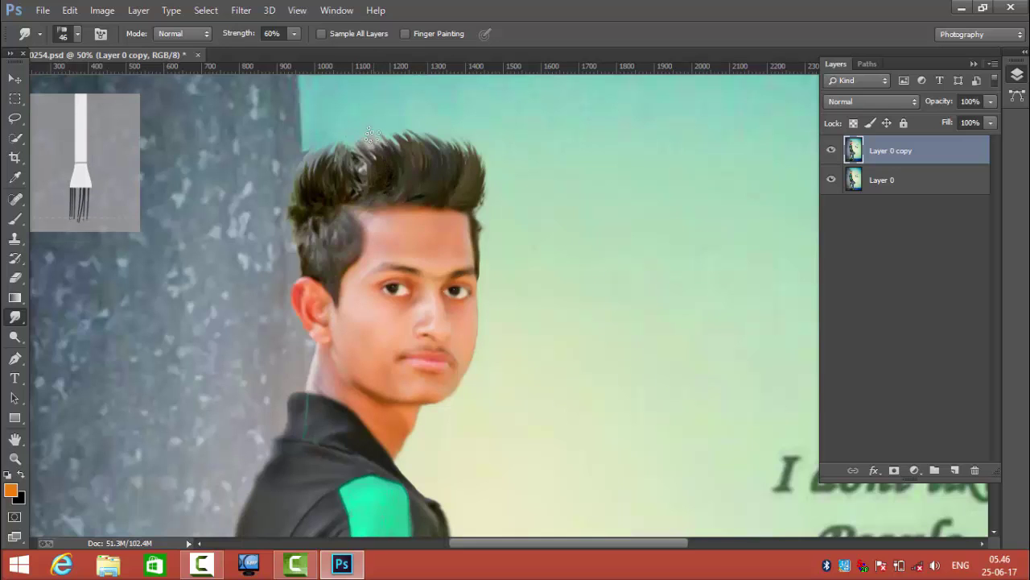
pyautogui.moveTo(409, 163); pyautogui.dragTo(361, 174)
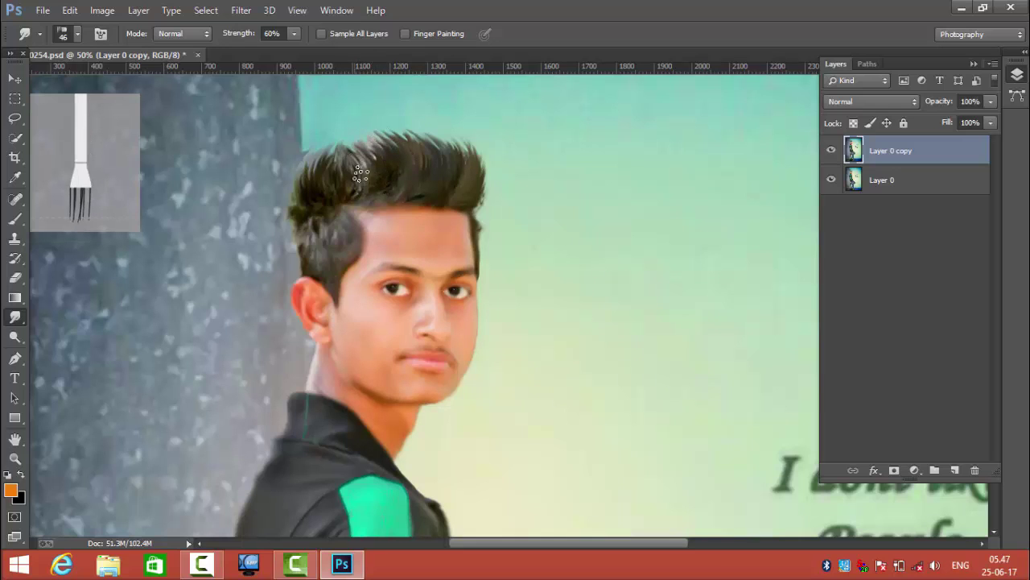
pyautogui.moveTo(338, 130); pyautogui.dragTo(355, 161)
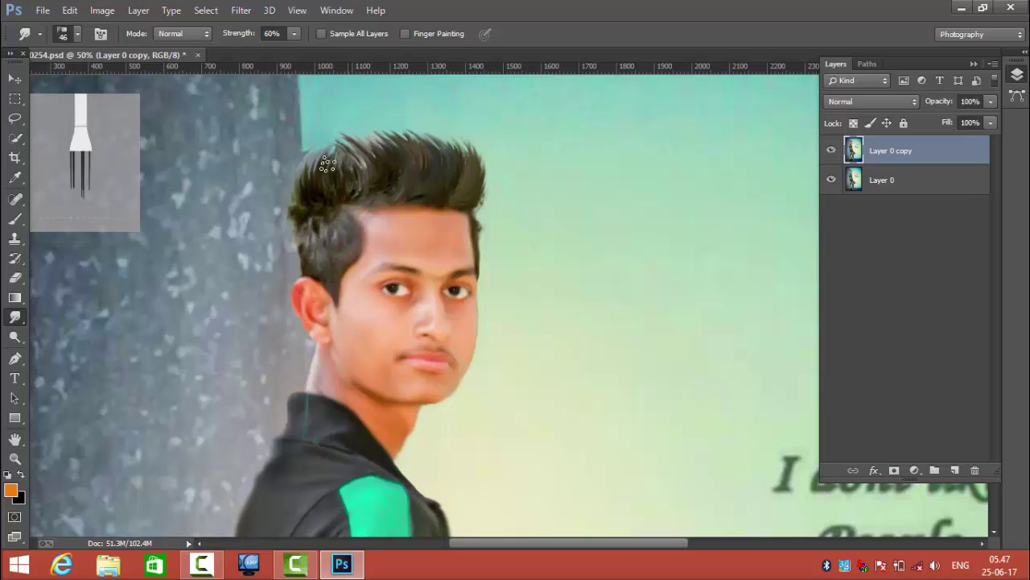
pyautogui.moveTo(313, 193); pyautogui.dragTo(305, 145)
pyautogui.moveTo(311, 189)
pyautogui.mouseDown()
pyautogui.moveTo(303, 133)
pyautogui.moveTo(313, 180)
pyautogui.moveTo(335, 157)
pyautogui.moveTo(315, 171)
pyautogui.moveTo(334, 125)
pyautogui.moveTo(326, 171)
pyautogui.moveTo(330, 141)
pyautogui.mouseUp()
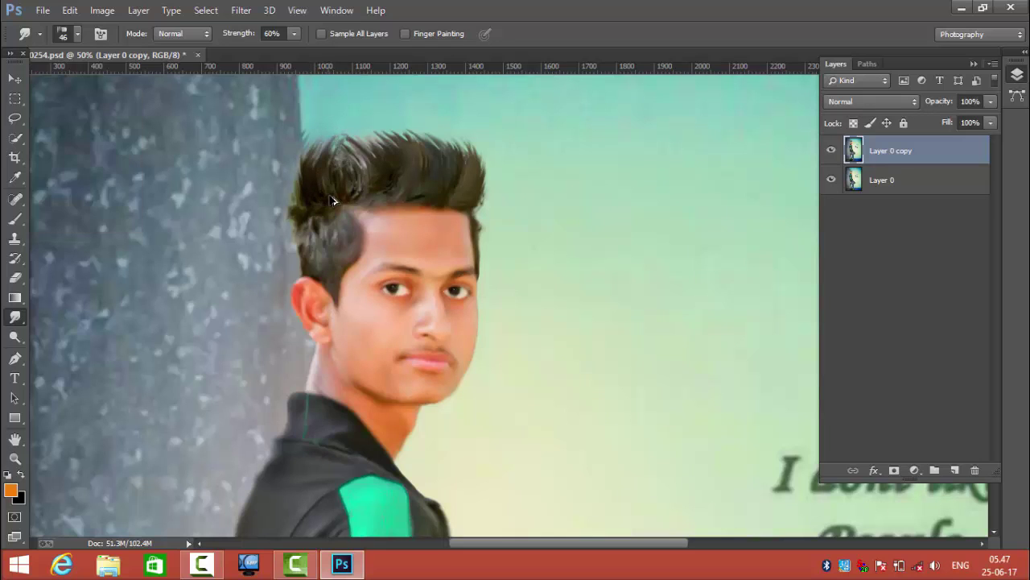
# - Pull more upward spikes from the hair top and lengthen strands along the right edge
pyautogui.scroll(1, 332, 192)
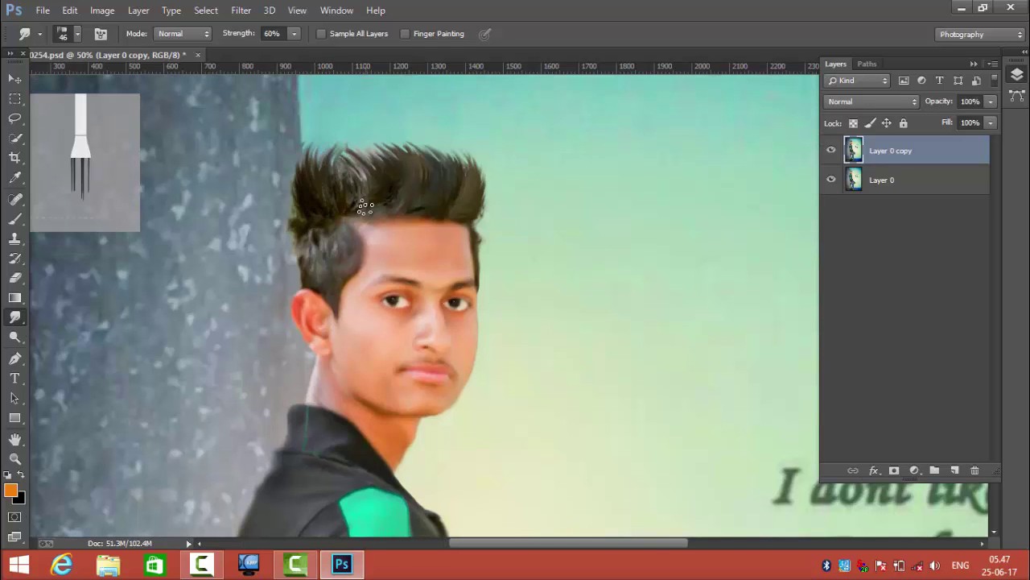
pyautogui.moveTo(355, 206); pyautogui.dragTo(370, 149)
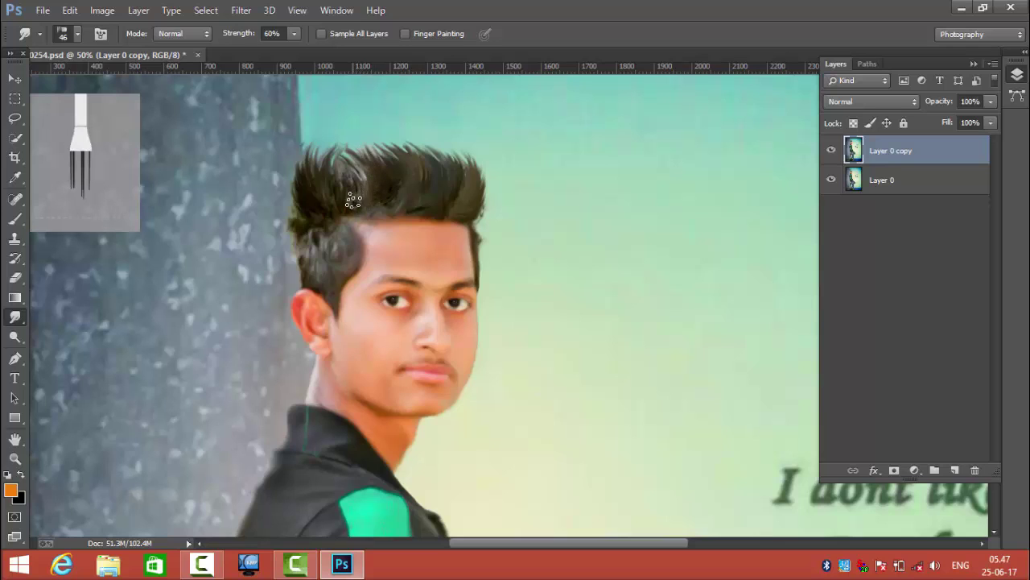
pyautogui.moveTo(351, 198); pyautogui.dragTo(346, 139)
pyautogui.moveTo(352, 199)
pyautogui.mouseDown()
pyautogui.moveTo(343, 148)
pyautogui.moveTo(354, 161)
pyautogui.mouseUp()
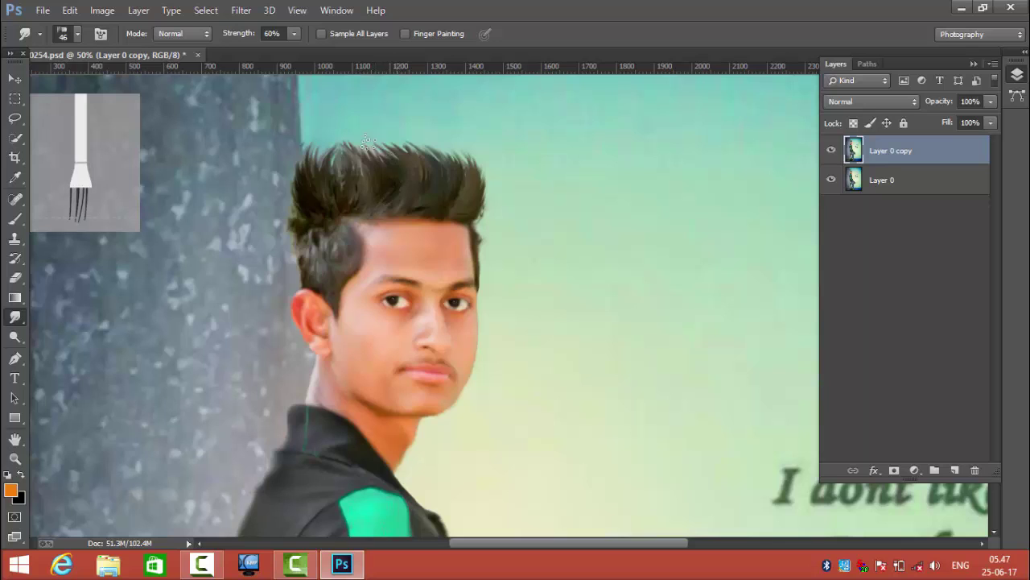
pyautogui.moveTo(369, 198); pyautogui.dragTo(366, 135)
pyautogui.moveTo(375, 197); pyautogui.dragTo(379, 134)
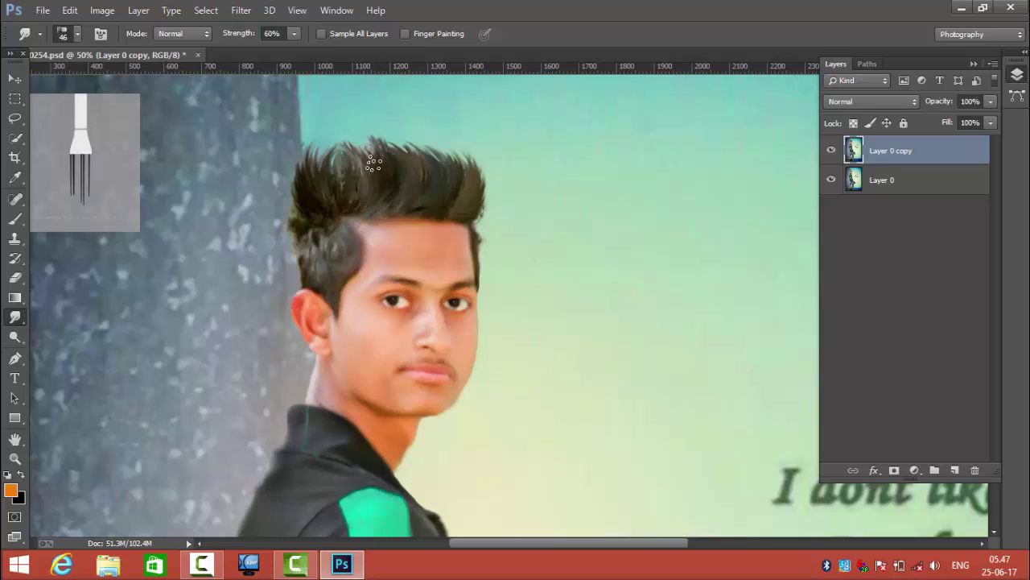
pyautogui.moveTo(363, 197); pyautogui.dragTo(359, 138)
pyautogui.moveTo(363, 193); pyautogui.dragTo(351, 143)
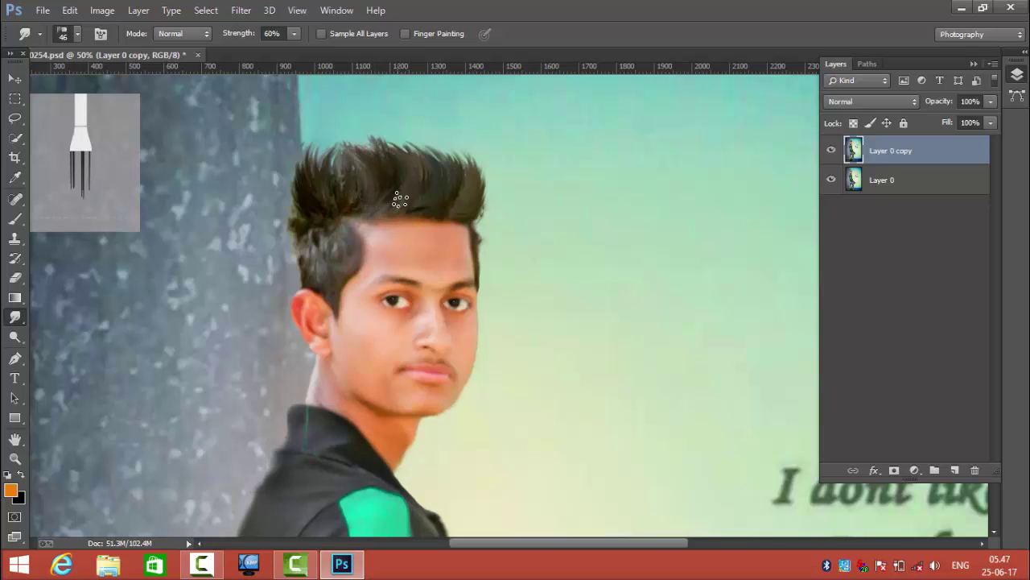
pyautogui.moveTo(416, 195); pyautogui.dragTo(399, 146)
pyautogui.moveTo(425, 189); pyautogui.dragTo(424, 159)
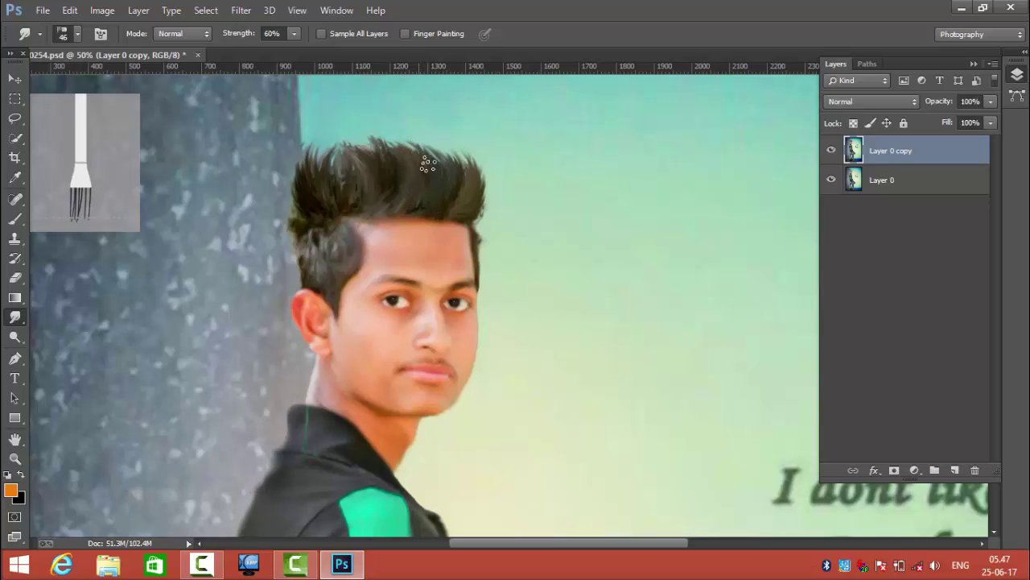
pyautogui.moveTo(435, 202); pyautogui.dragTo(444, 148)
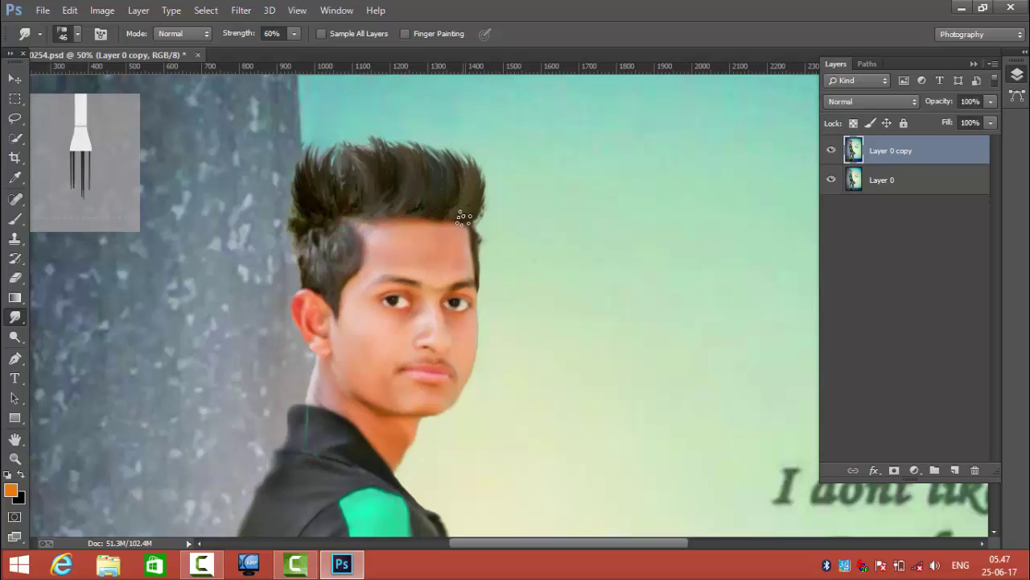
pyautogui.moveTo(455, 210)
pyautogui.mouseDown()
pyautogui.moveTo(475, 194)
pyautogui.moveTo(469, 163)
pyautogui.mouseUp()
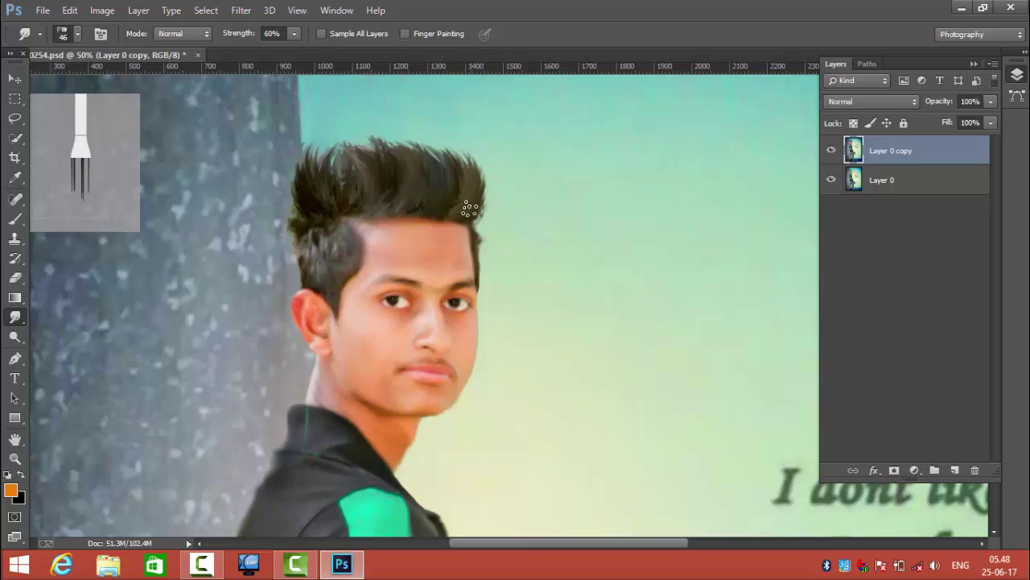
pyautogui.moveTo(487, 190); pyautogui.dragTo(448, 139)
pyautogui.moveTo(483, 180)
pyautogui.mouseDown()
pyautogui.moveTo(460, 153)
pyautogui.moveTo(474, 147)
pyautogui.moveTo(457, 144)
pyautogui.mouseUp()
pyautogui.moveTo(480, 177)
pyautogui.mouseDown()
pyautogui.moveTo(452, 130)
pyautogui.moveTo(466, 156)
pyautogui.moveTo(452, 137)
pyautogui.moveTo(444, 150)
pyautogui.mouseUp()
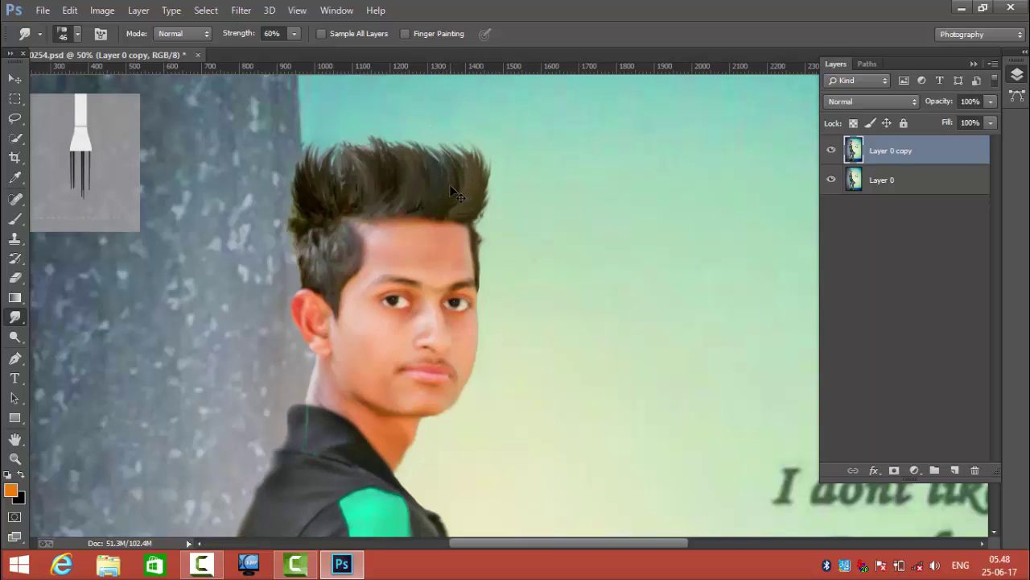
pyautogui.moveTo(459, 184)
pyautogui.mouseDown()
pyautogui.moveTo(481, 161)
pyautogui.moveTo(443, 133)
pyautogui.mouseUp()
pyautogui.moveTo(449, 172)
pyautogui.mouseDown()
pyautogui.moveTo(439, 137)
pyautogui.moveTo(407, 133)
pyautogui.mouseUp()
pyautogui.moveTo(424, 195); pyautogui.dragTo(412, 148)
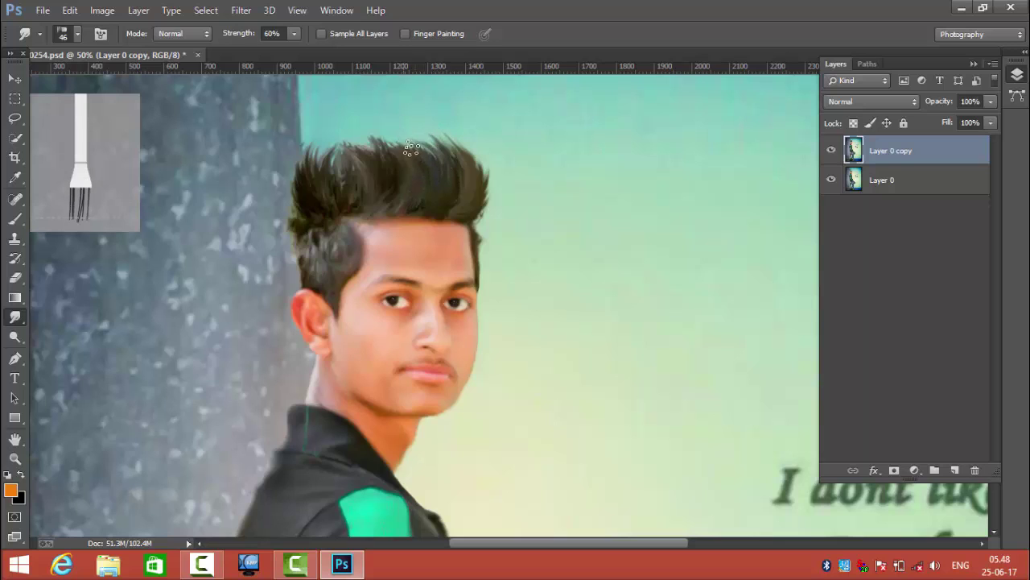
pyautogui.moveTo(410, 185); pyautogui.dragTo(405, 144)
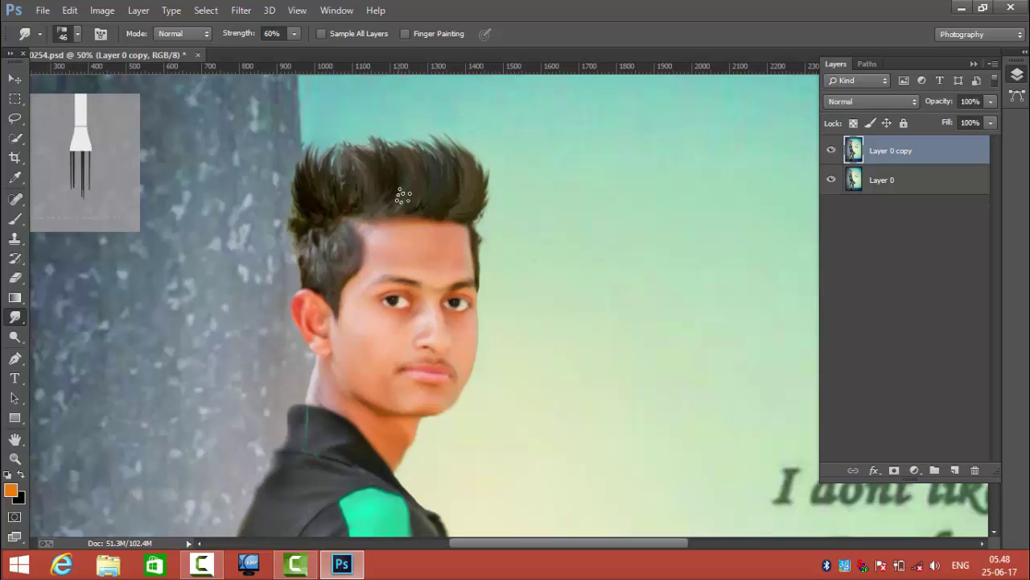
pyautogui.moveTo(402, 196); pyautogui.dragTo(386, 139)
pyautogui.moveTo(391, 207); pyautogui.dragTo(373, 147)
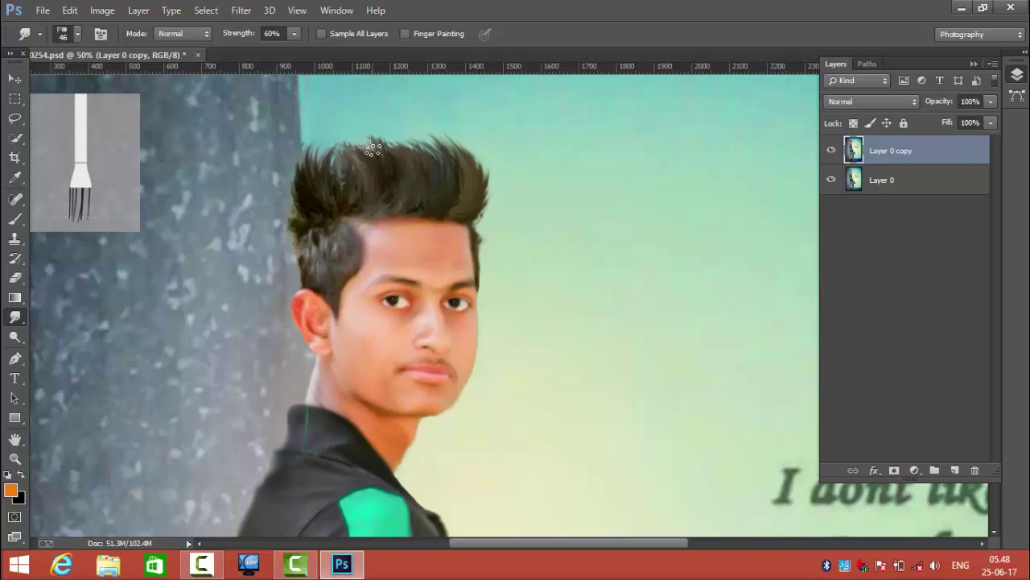
pyautogui.moveTo(400, 200); pyautogui.dragTo(381, 147)
pyautogui.press('z')
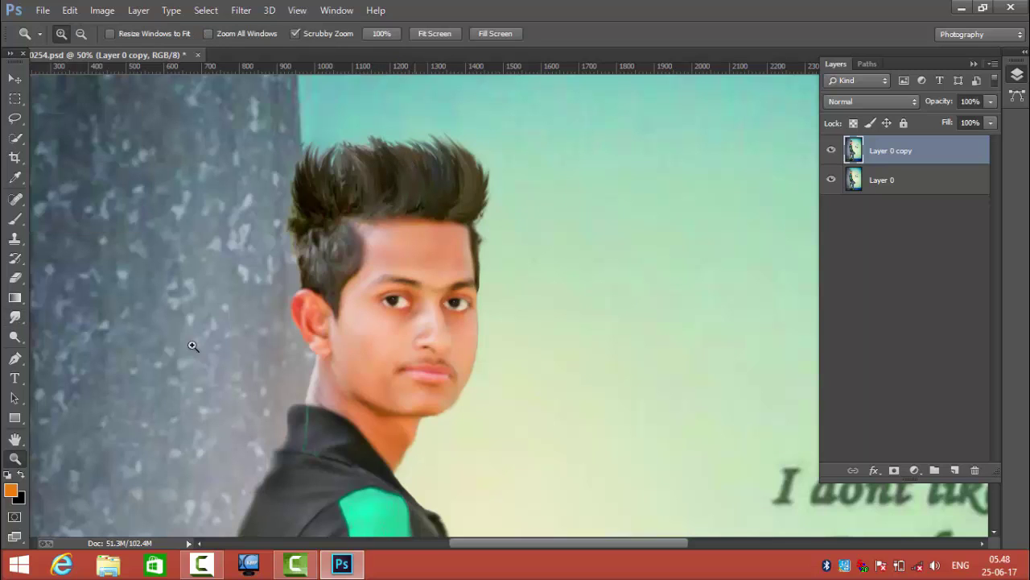
pyautogui.press('r')
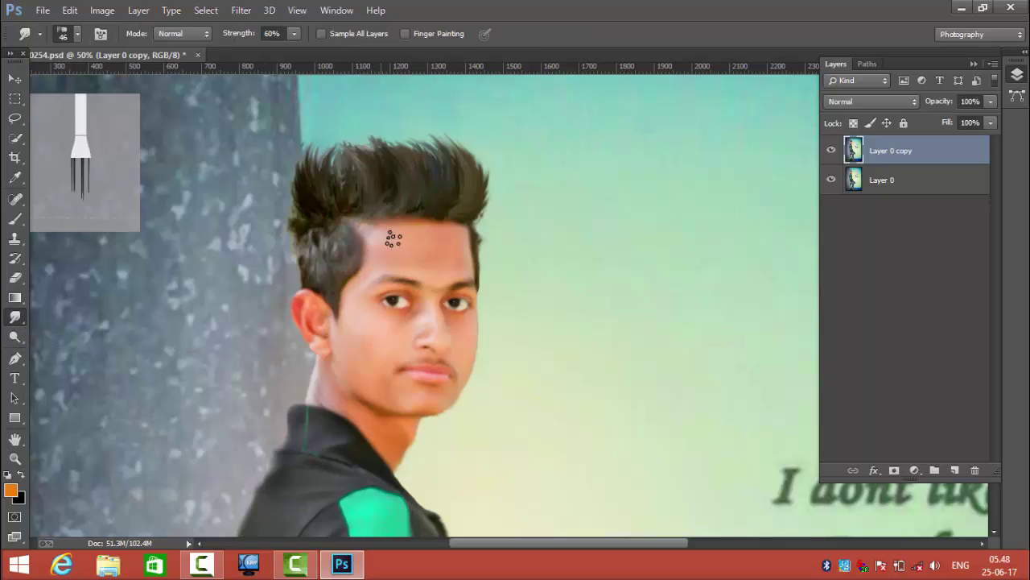
pyautogui.moveTo(422, 172)
pyautogui.mouseDown()
pyautogui.moveTo(437, 161)
pyautogui.moveTo(401, 151)
pyautogui.moveTo(430, 149)
pyautogui.moveTo(412, 130)
pyautogui.moveTo(459, 157)
pyautogui.moveTo(445, 121)
pyautogui.moveTo(475, 165)
pyautogui.moveTo(438, 127)
pyautogui.moveTo(474, 165)
pyautogui.moveTo(441, 186)
pyautogui.mouseUp()
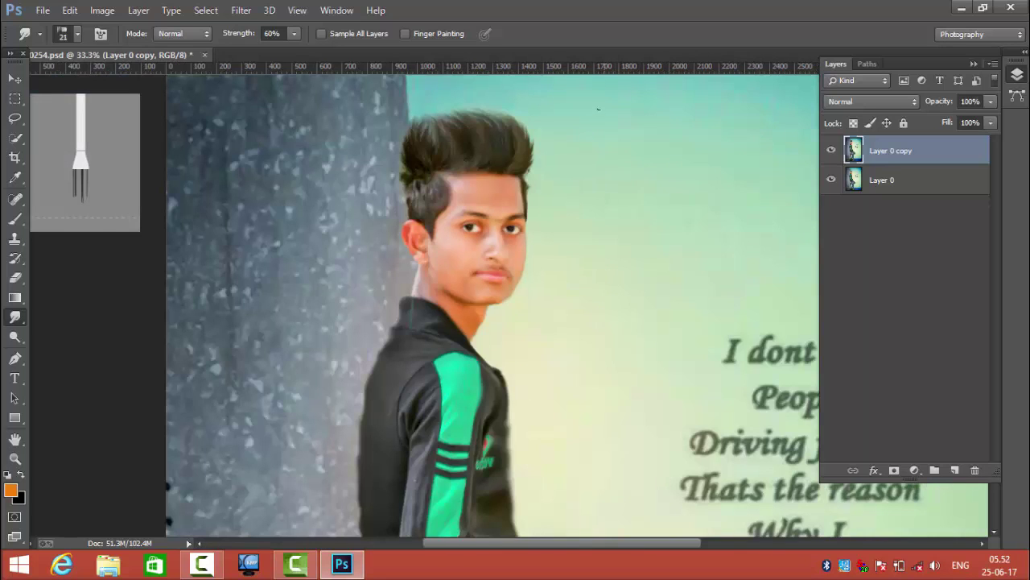
# - Reduce the smudge brush to about 39 px and smudge down the left hair edge
pyautogui.rightClick(598, 108)
pyautogui.moveTo(699, 152); pyautogui.dragTo(705, 151)
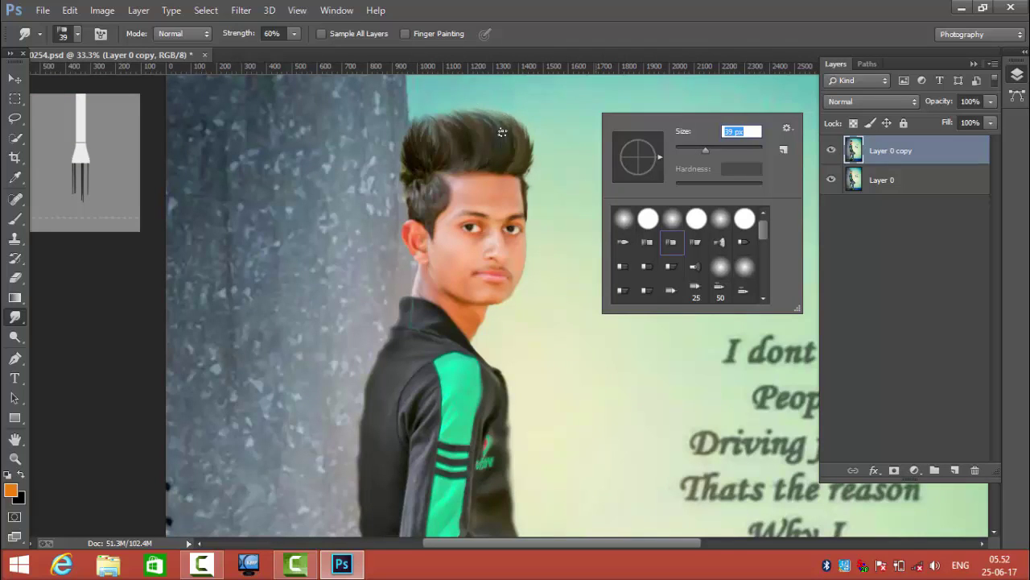
pyautogui.press('Return')
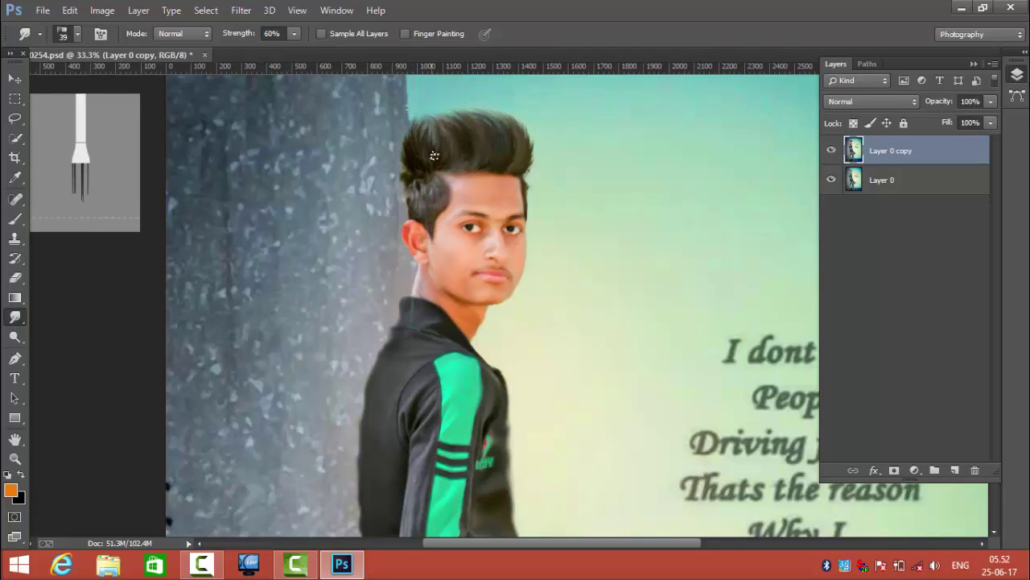
pyautogui.moveTo(434, 155); pyautogui.dragTo(439, 163)
pyautogui.moveTo(409, 126); pyautogui.dragTo(416, 134)
pyautogui.moveTo(413, 185)
pyautogui.mouseDown()
pyautogui.moveTo(419, 218)
pyautogui.moveTo(407, 185)
pyautogui.mouseUp()
# - Switch the smudge brush to a soft 0%-hardness round tip and enlarge it
pyautogui.rightClick(564, 191)
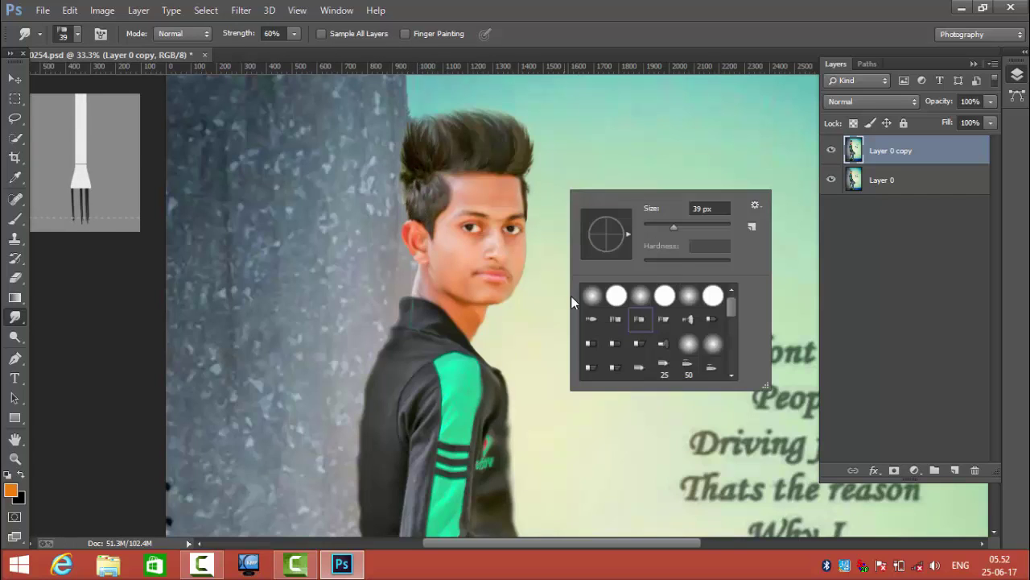
pyautogui.rightClick(599, 291)
pyautogui.click(627, 393)
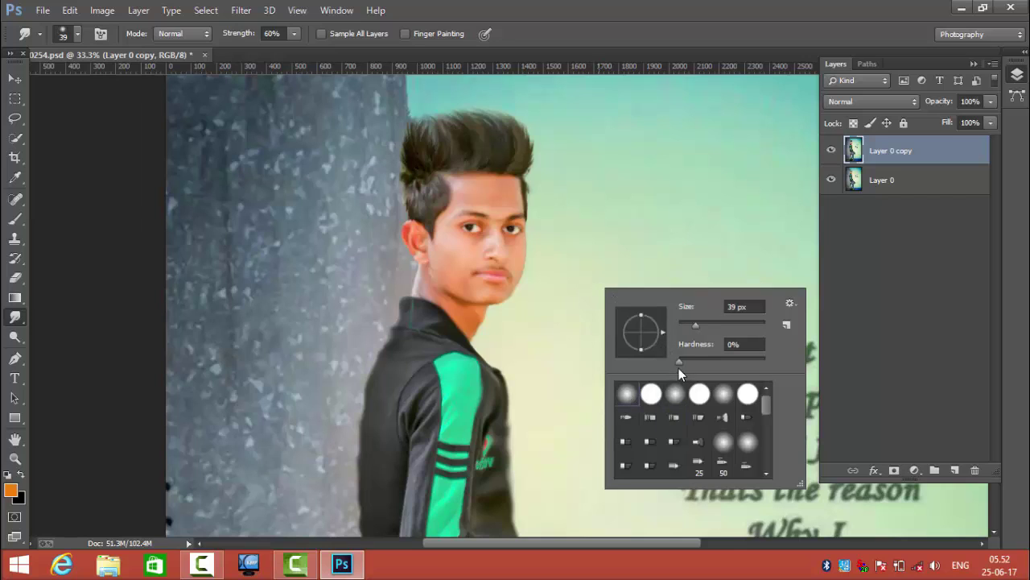
pyautogui.rightClick(621, 249)
pyautogui.moveTo(705, 281); pyautogui.dragTo(718, 280)
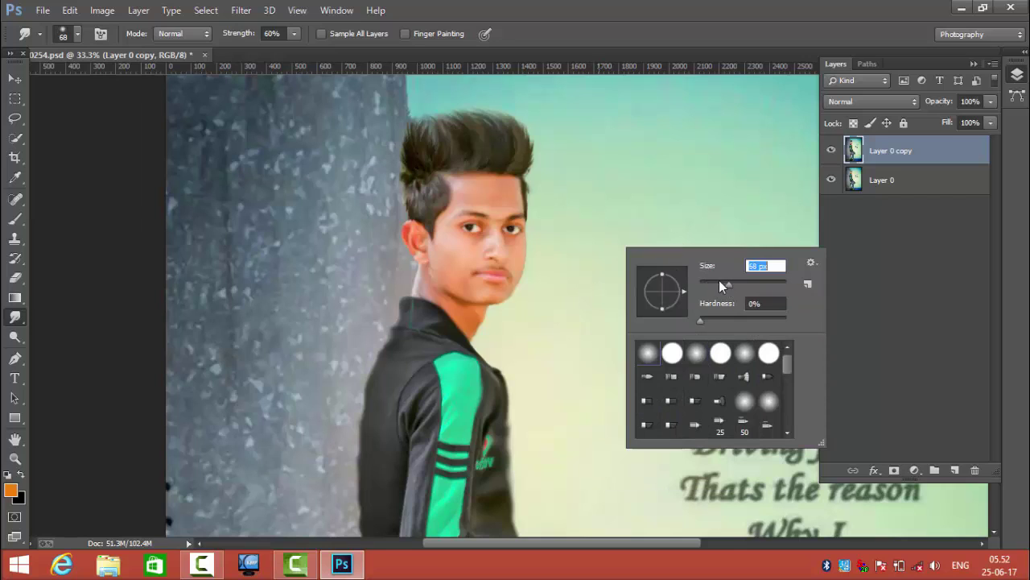
pyautogui.click(536, 188)
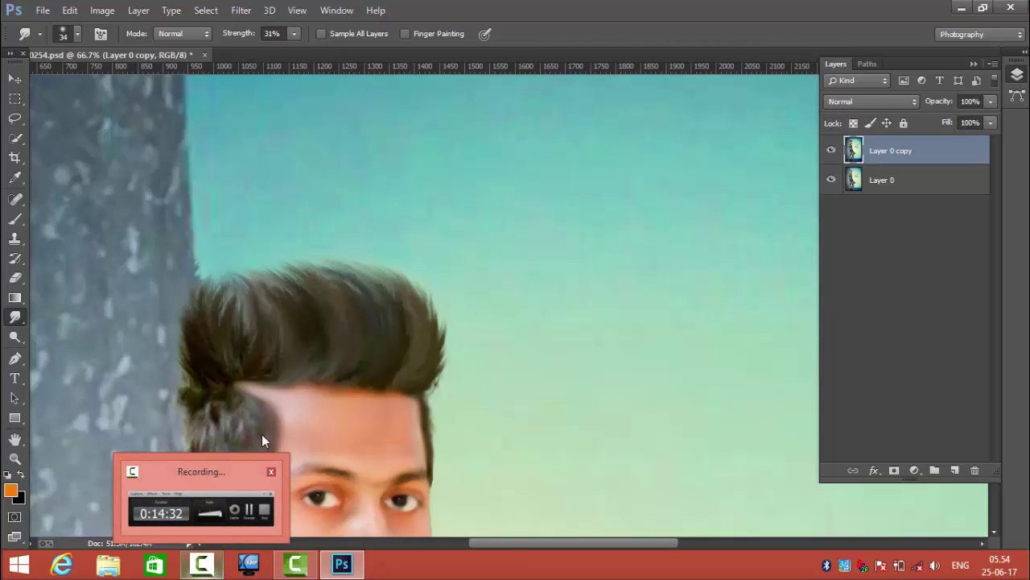
# - Zoom in, set the smudge brush to 50 px, and blend the temple hair into the skin
pyautogui.rightClick(259, 400)
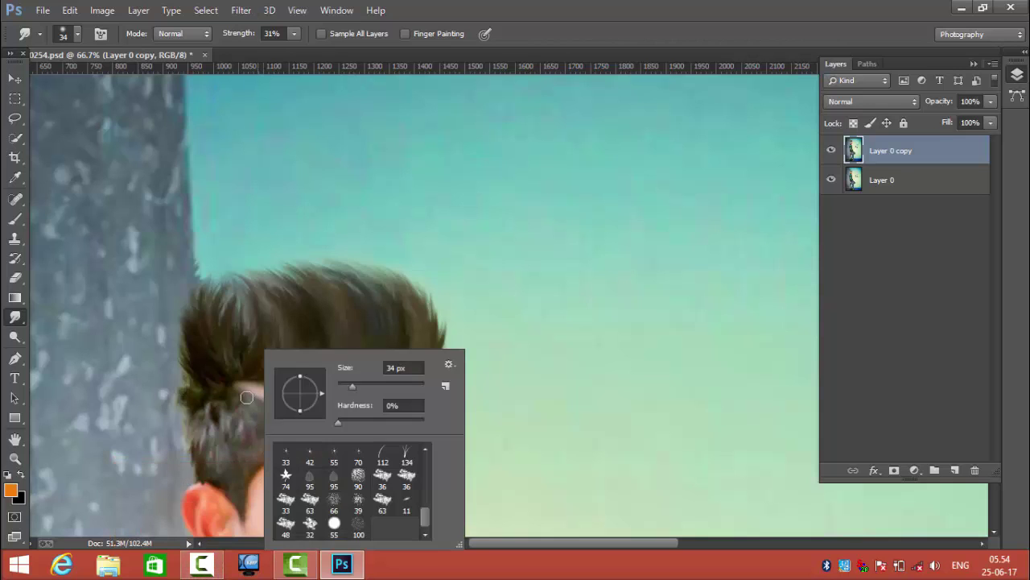
pyautogui.click(246, 401)
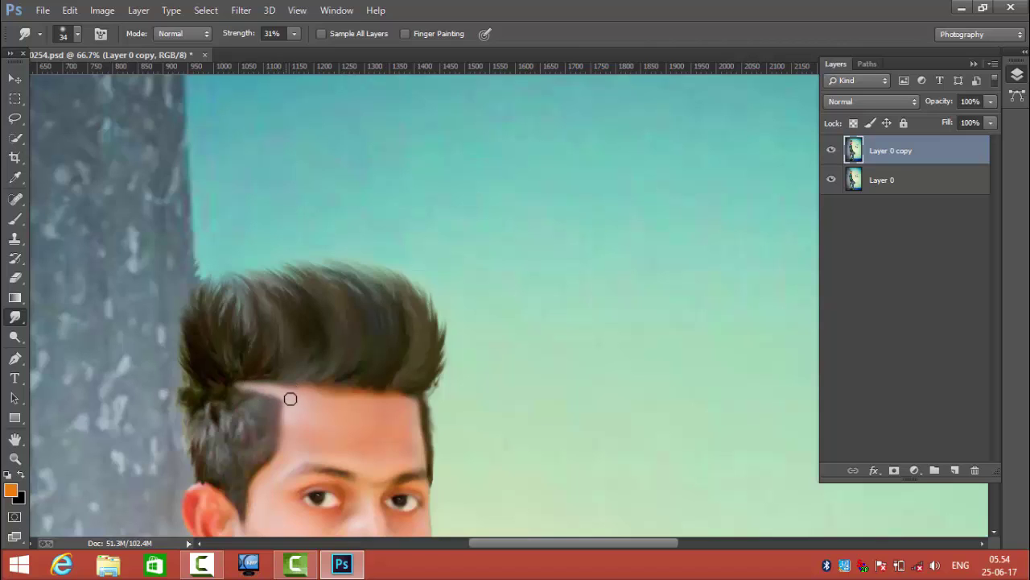
pyautogui.moveTo(290, 405)
pyautogui.mouseDown()
pyautogui.moveTo(279, 428)
pyautogui.moveTo(283, 401)
pyautogui.mouseUp()
pyautogui.hotkey('ctrl', '+')
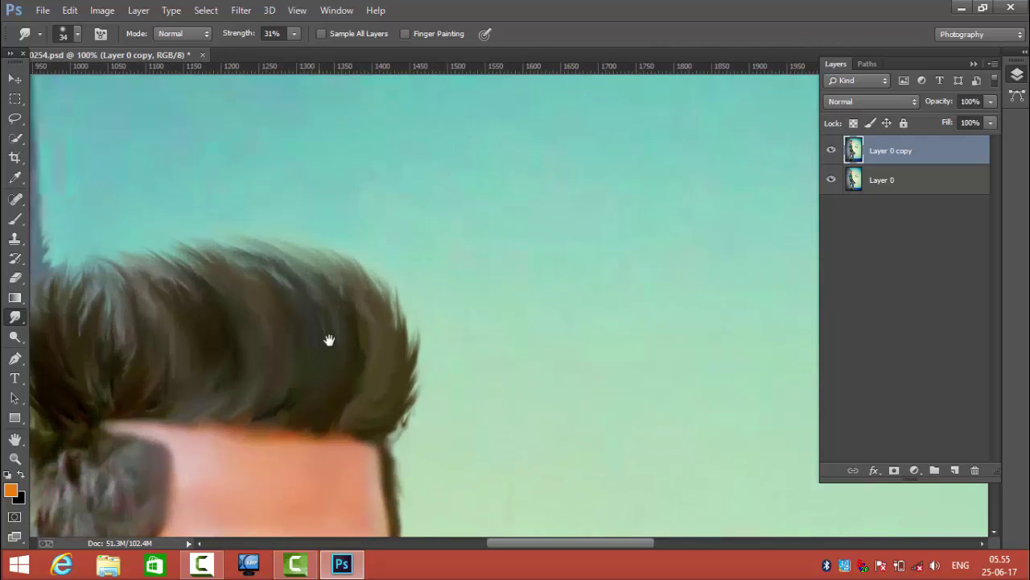
pyautogui.moveTo(329, 340); pyautogui.dragTo(464, 297)
pyautogui.rightClick(323, 362)
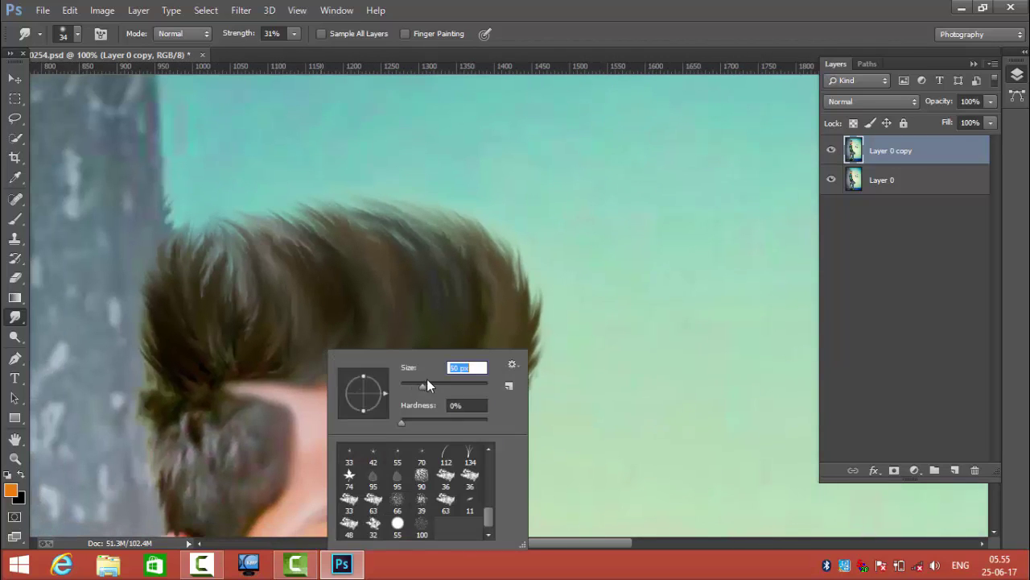
pyautogui.click(260, 373)
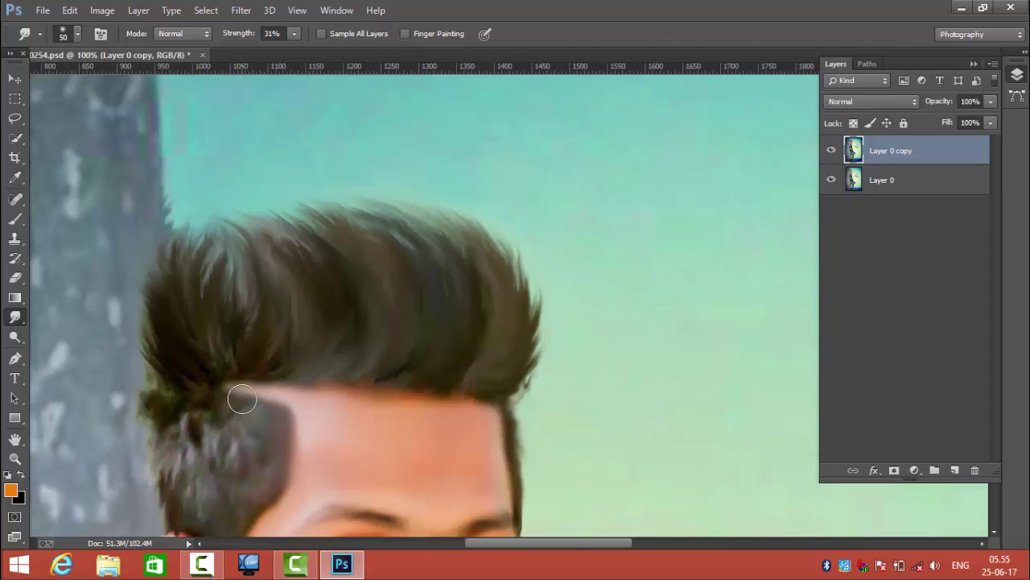
pyautogui.moveTo(241, 399)
pyautogui.mouseDown()
pyautogui.moveTo(230, 395)
pyautogui.moveTo(230, 414)
pyautogui.moveTo(274, 417)
pyautogui.moveTo(226, 414)
pyautogui.moveTo(269, 410)
pyautogui.moveTo(283, 439)
pyautogui.mouseUp()
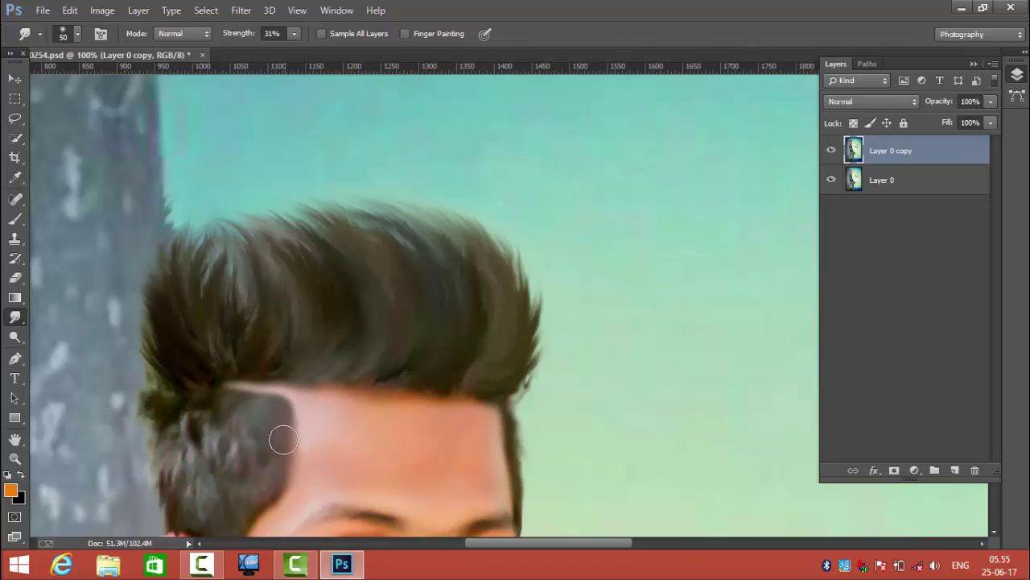
# - Fit the image to the window, attempt a quick selection of the hair, and dismiss the out-of-memory alert
pyautogui.hotkey('ctrl', '0')
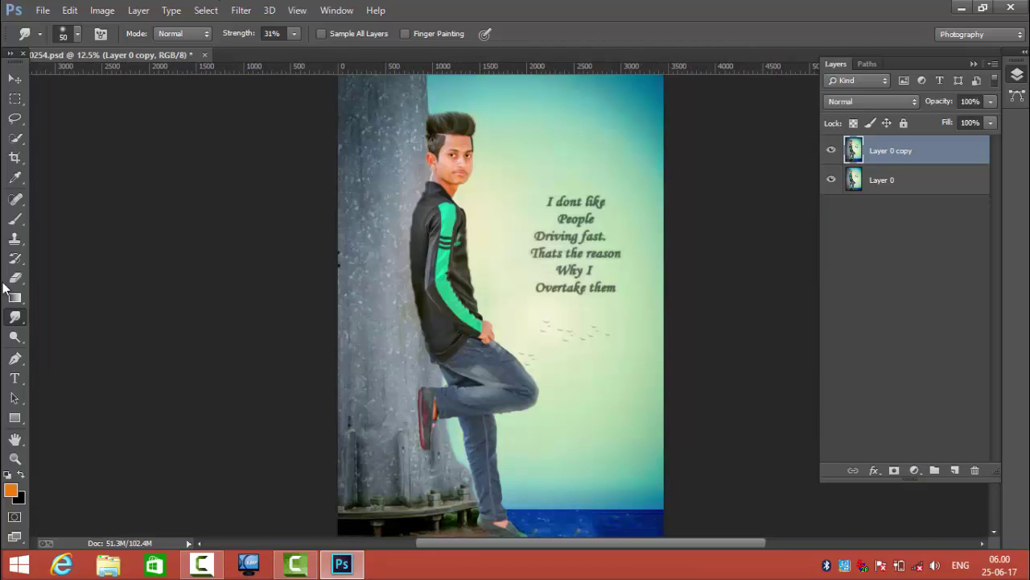
pyautogui.click(14, 78)
pyautogui.click(15, 138)
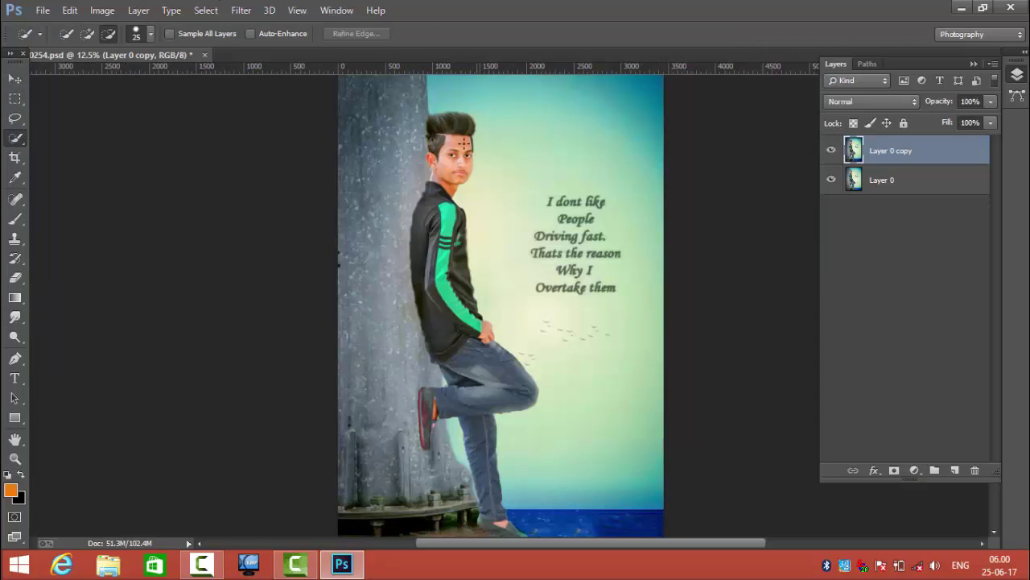
pyautogui.moveTo(451, 169); pyautogui.dragTo(451, 154)
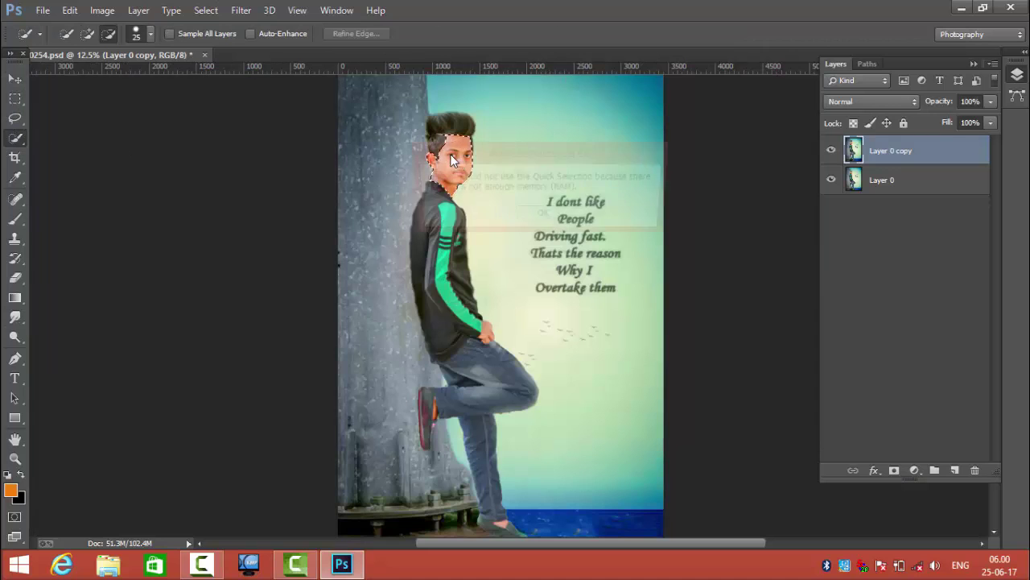
pyautogui.click(521, 216)
# - Apply Filter > Imagenomic > Noiseware Professional noise reduction to the flattened image
pyautogui.click(242, 10)
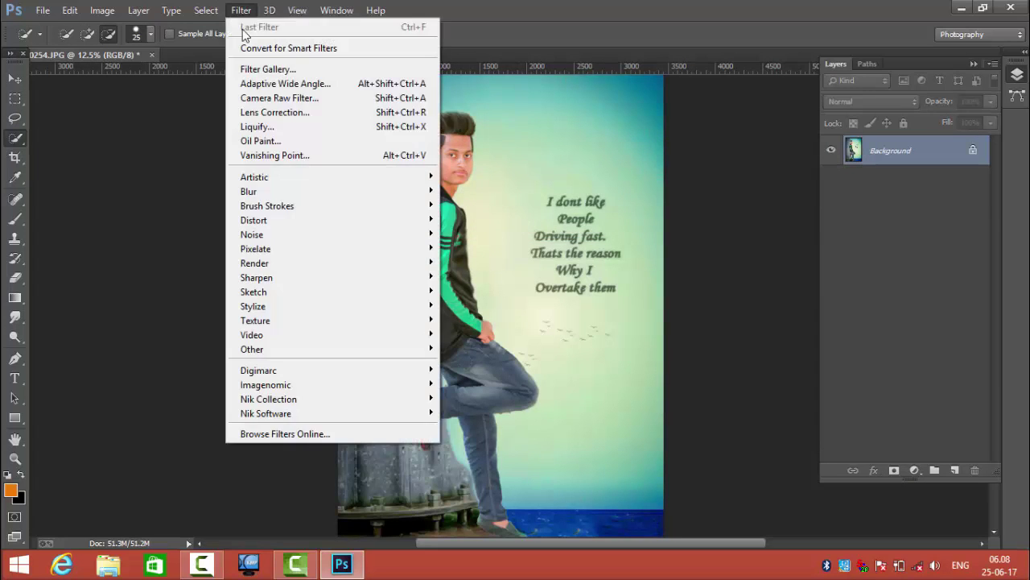
pyautogui.moveTo(265, 384)
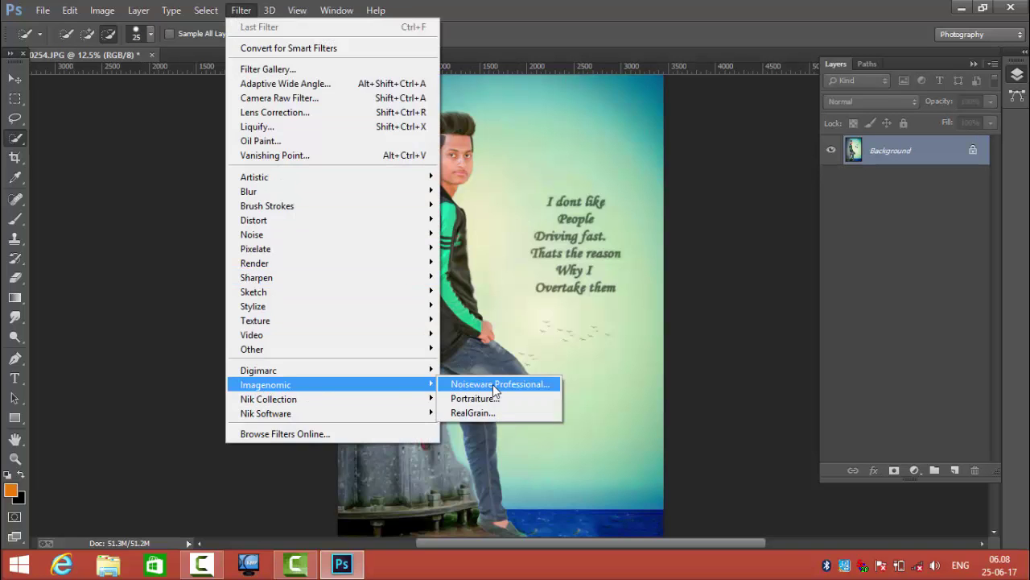
pyautogui.click(494, 385)
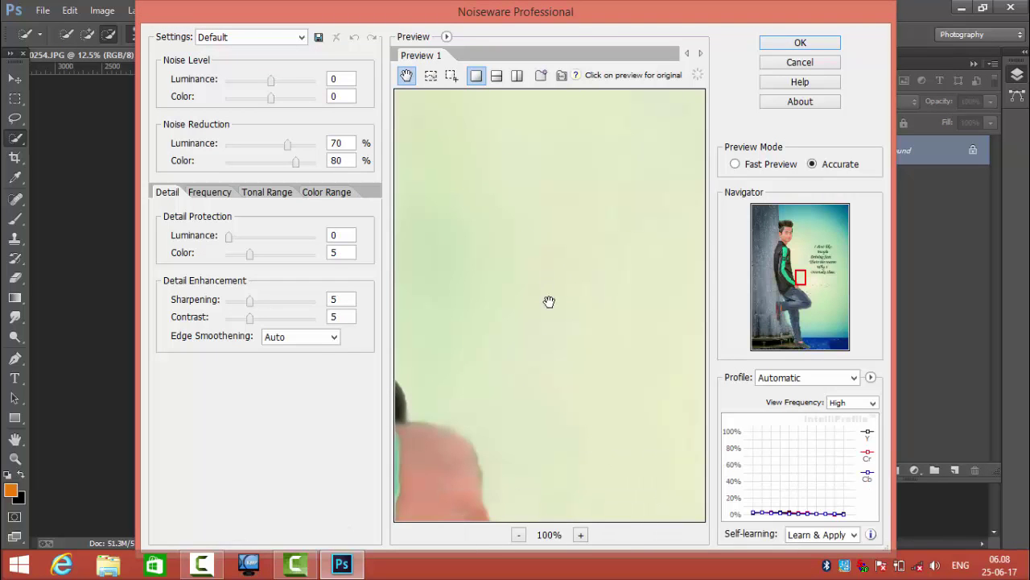
pyautogui.click(809, 43)
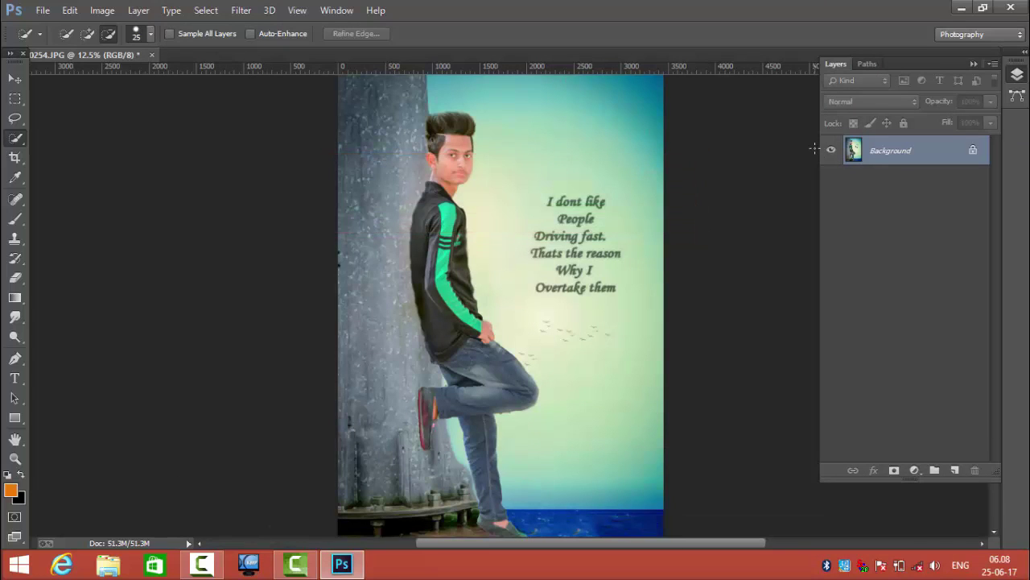
pyautogui.click(241, 10)
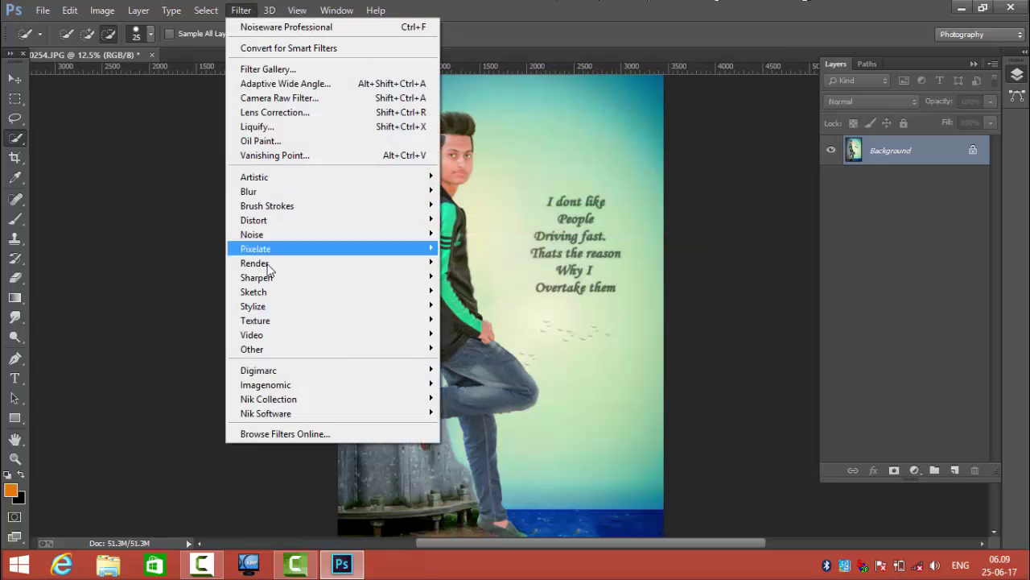
pyautogui.click(260, 141)
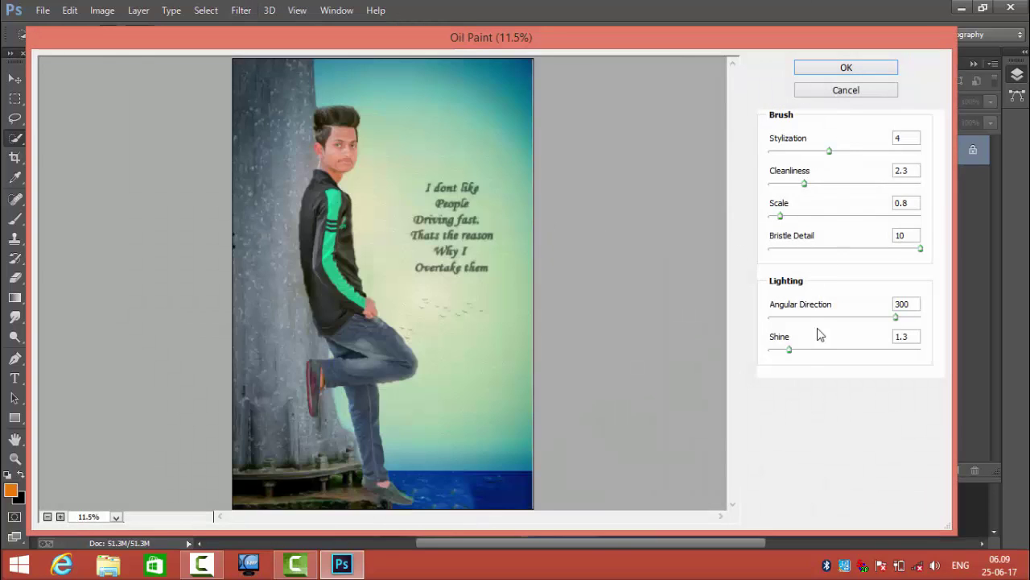
pyautogui.moveTo(789, 351); pyautogui.dragTo(772, 354)
pyautogui.click(782, 316)
pyautogui.moveTo(782, 317); pyautogui.dragTo(771, 316)
pyautogui.click(809, 248)
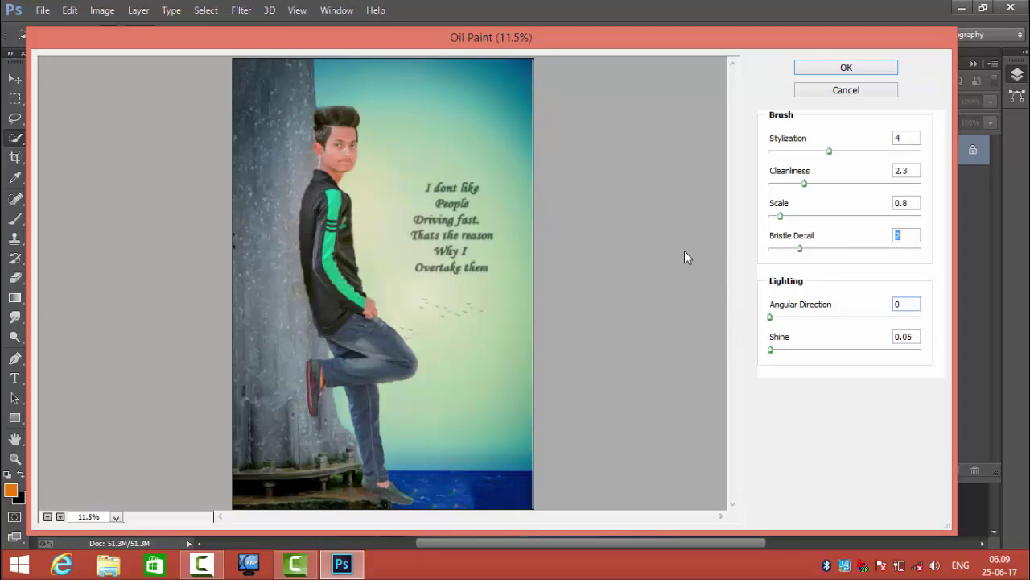
pyautogui.moveTo(802, 248); pyautogui.dragTo(700, 251)
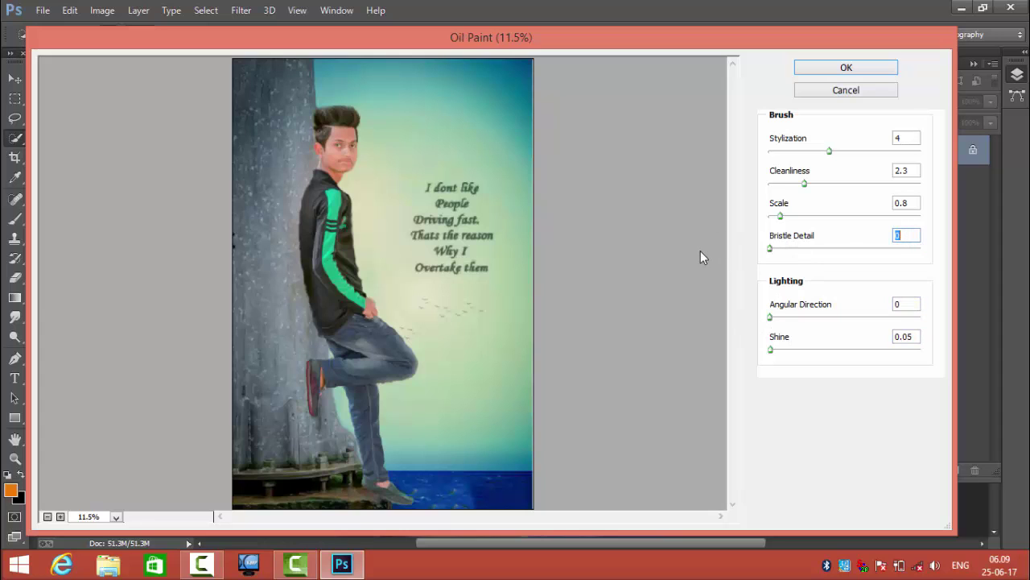
pyautogui.click(780, 216)
pyautogui.moveTo(747, 215); pyautogui.dragTo(757, 215)
pyautogui.moveTo(804, 184); pyautogui.dragTo(809, 187)
pyautogui.moveTo(830, 151); pyautogui.dragTo(817, 157)
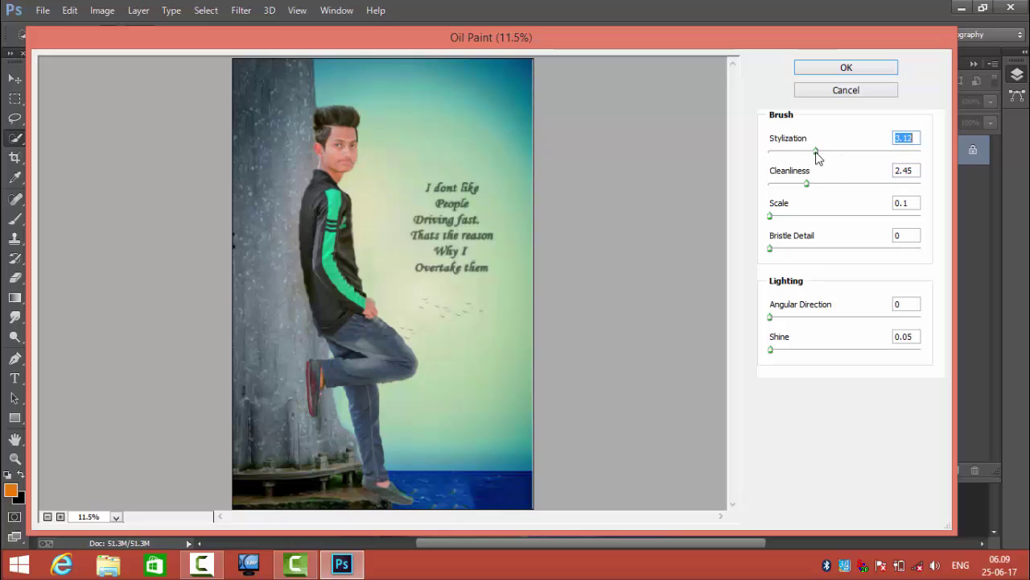
pyautogui.click(845, 67)
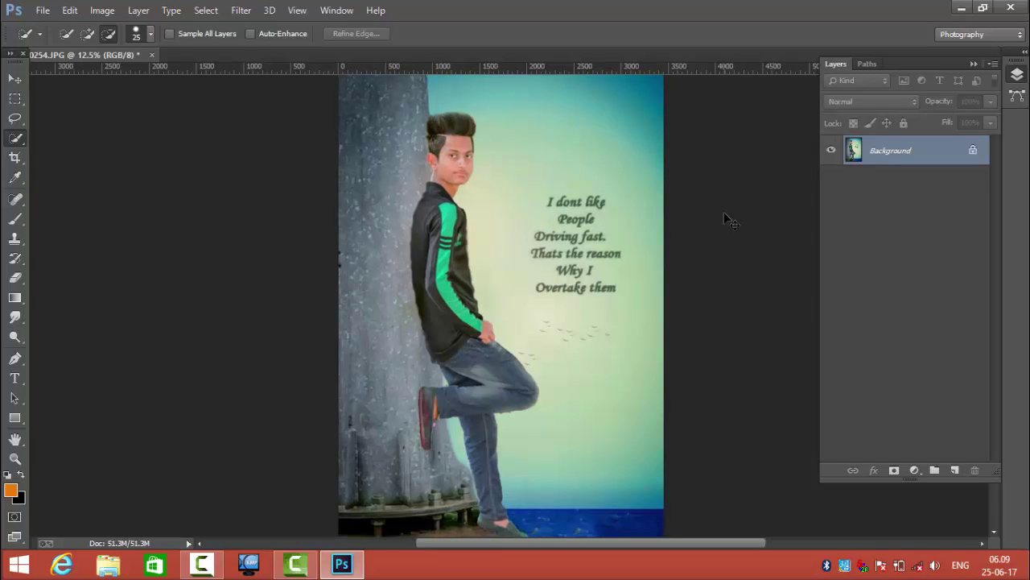
pyautogui.hotkey('ctrl', '-')
pyautogui.hotkey('ctrl', '+')
pyautogui.hotkey('ctrl', '+')
pyautogui.hotkey('ctrl', '+')
pyautogui.hotkey('ctrl', '+')
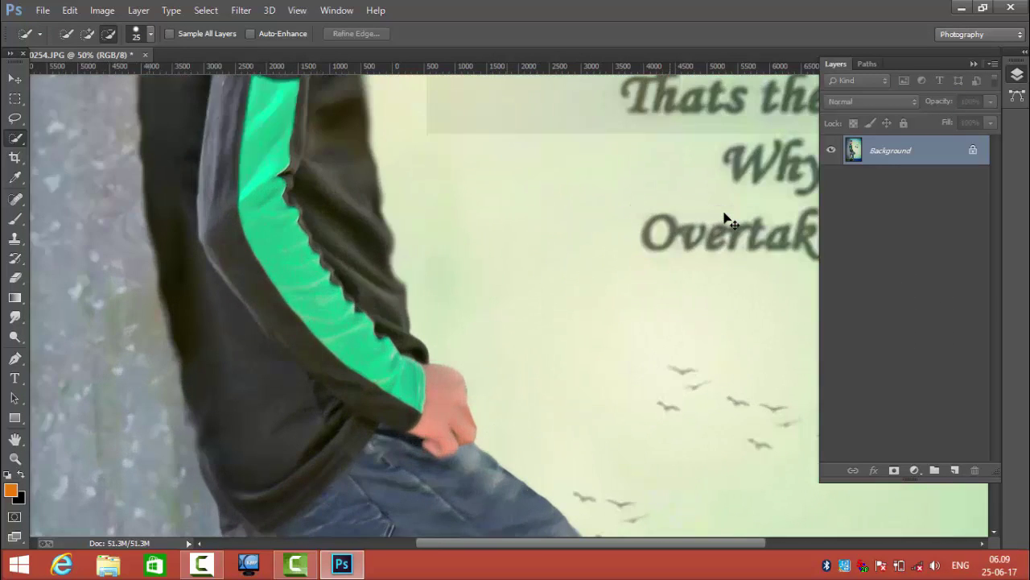
pyautogui.hotkey('ctrl', '+')
pyautogui.hotkey('ctrl', '+')
pyautogui.hotkey('ctrl', '-')
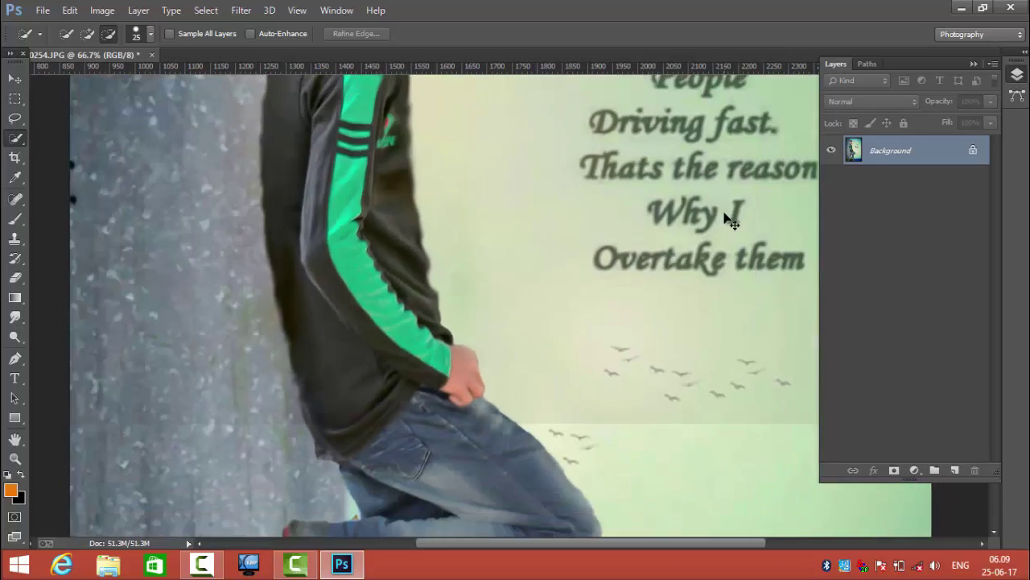
pyautogui.hotkey('ctrl', '-')
pyautogui.hotkey('ctrl', '-')
pyautogui.hotkey('ctrl', '-')
pyautogui.hotkey('ctrl', '-')
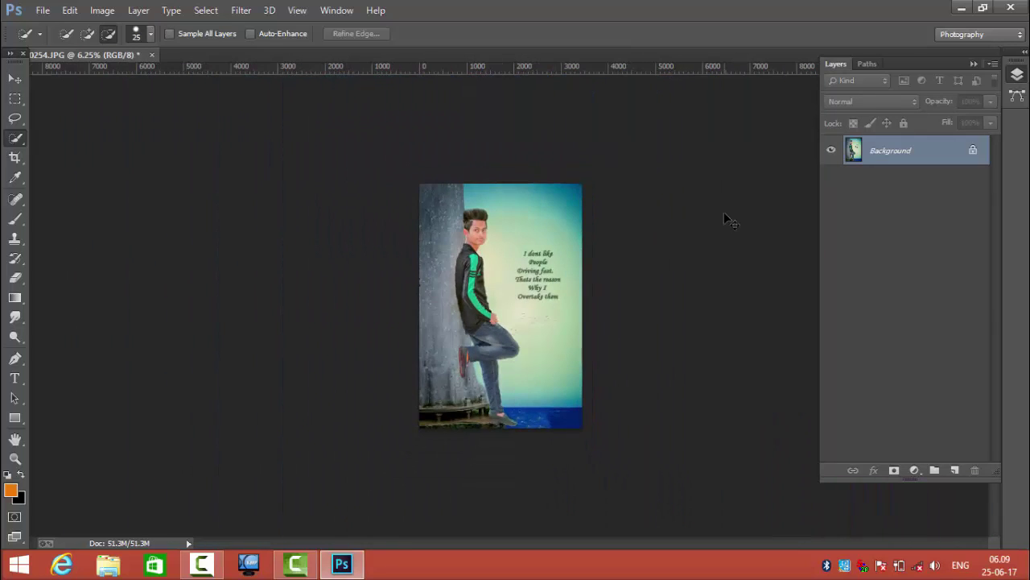
pyautogui.hotkey('ctrl', '+')
pyautogui.hotkey('ctrl', '+')
pyautogui.hotkey('ctrl', '+')
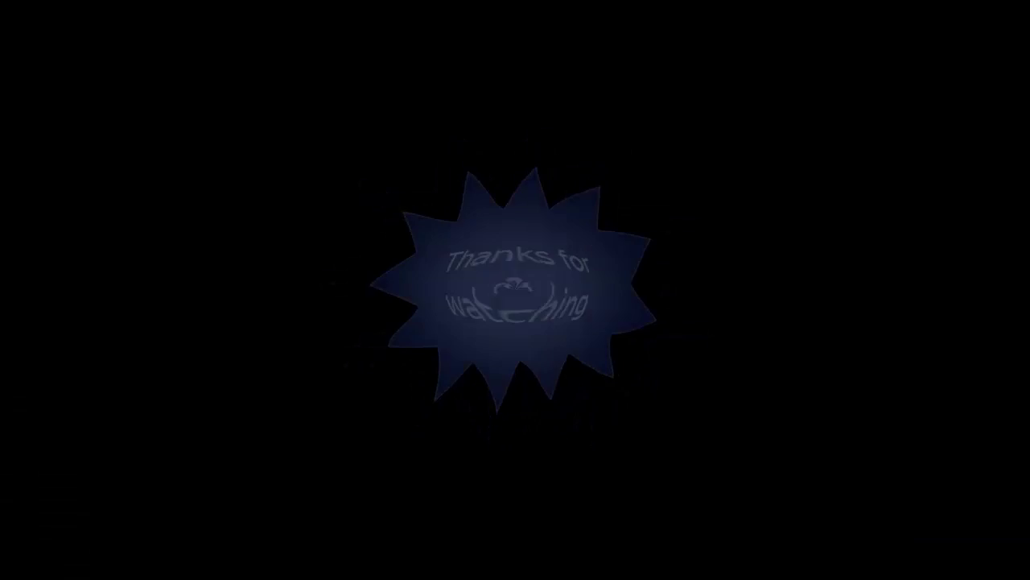